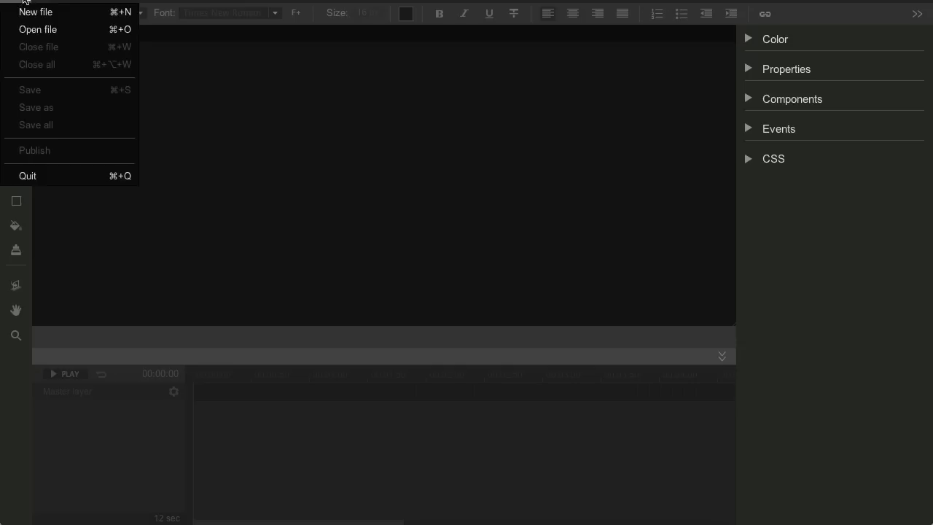
- Start a new DoubleClick Studio Rich Media banner with a custom 500 × 450 size
click(46, 10)
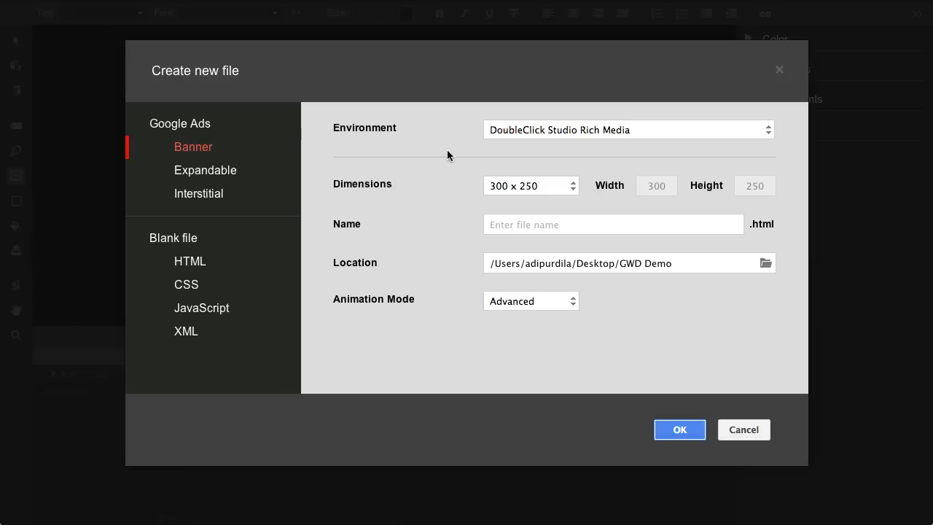
click(562, 132)
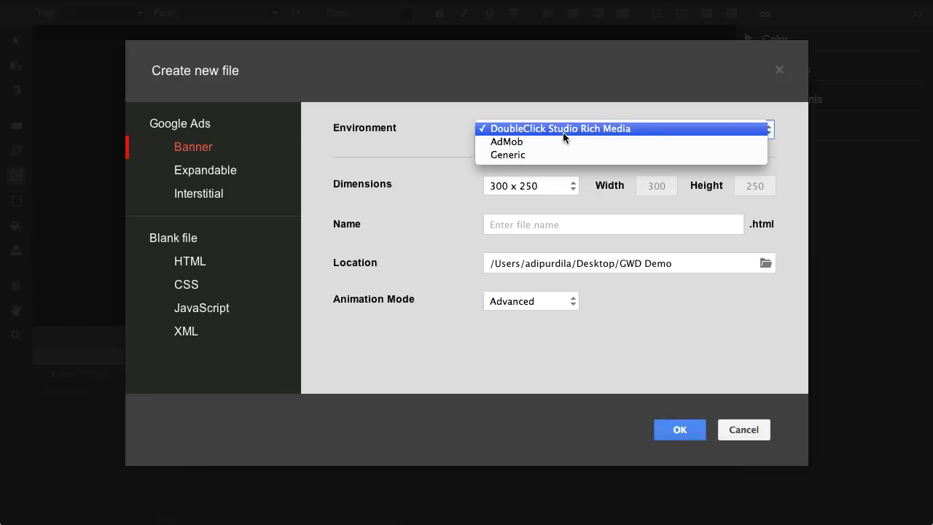
click(569, 129)
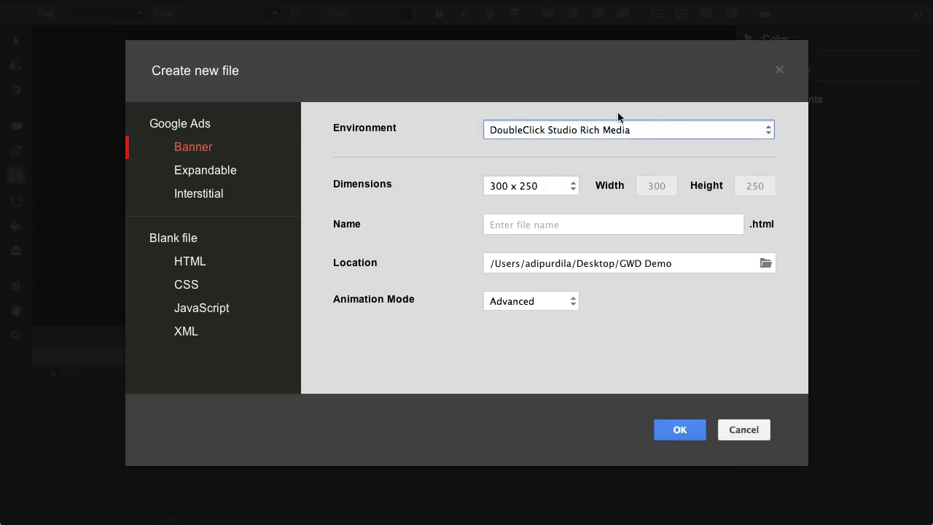
click(539, 187)
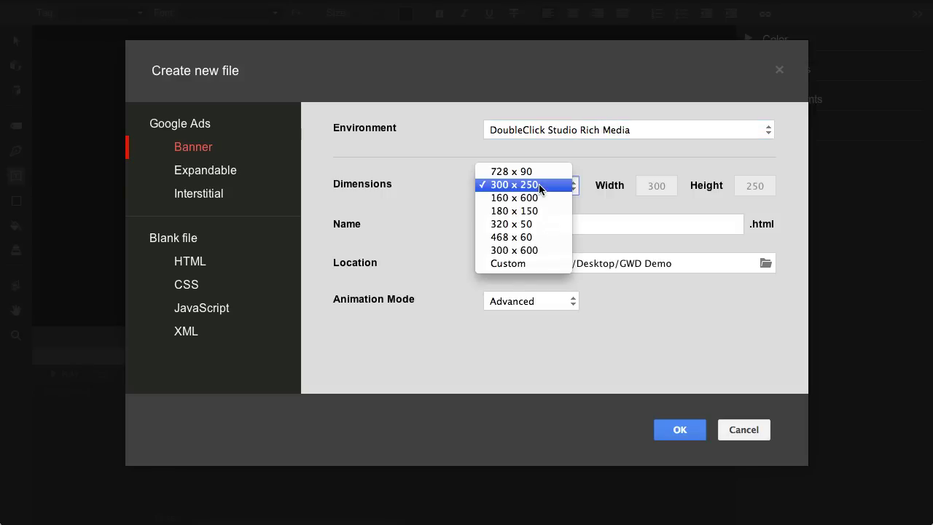
click(538, 263)
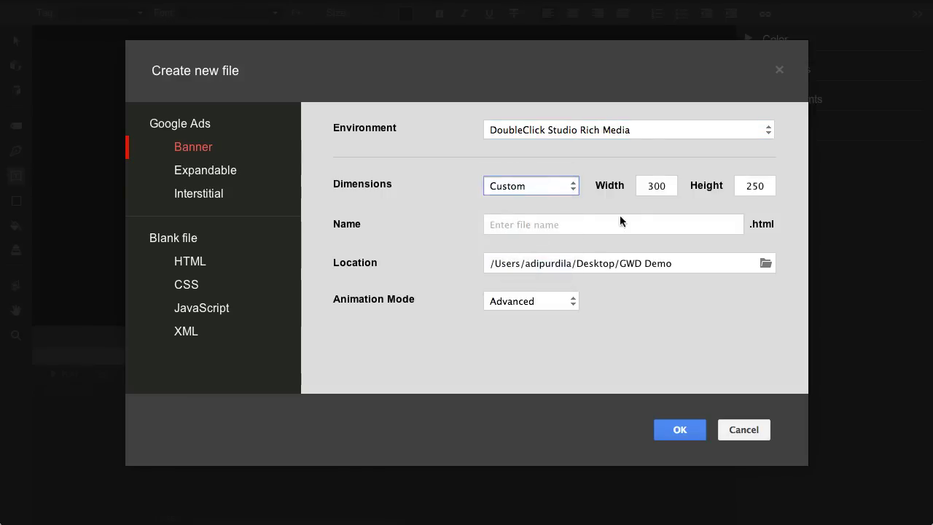
click(646, 192)
double_click(647, 193)
text(500)
key(Tab)
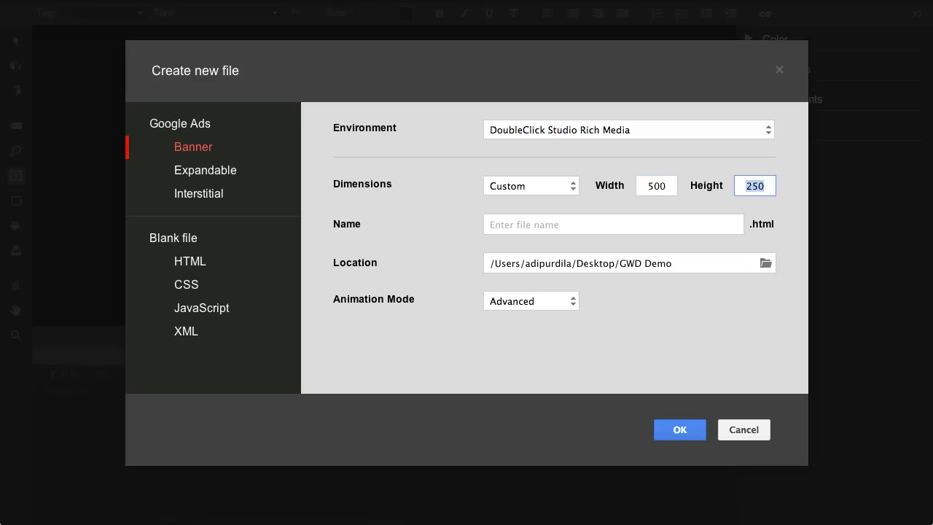
text(450)
- Name the banner wdtuts, keep Advanced animation mode, and create the file
click(620, 224)
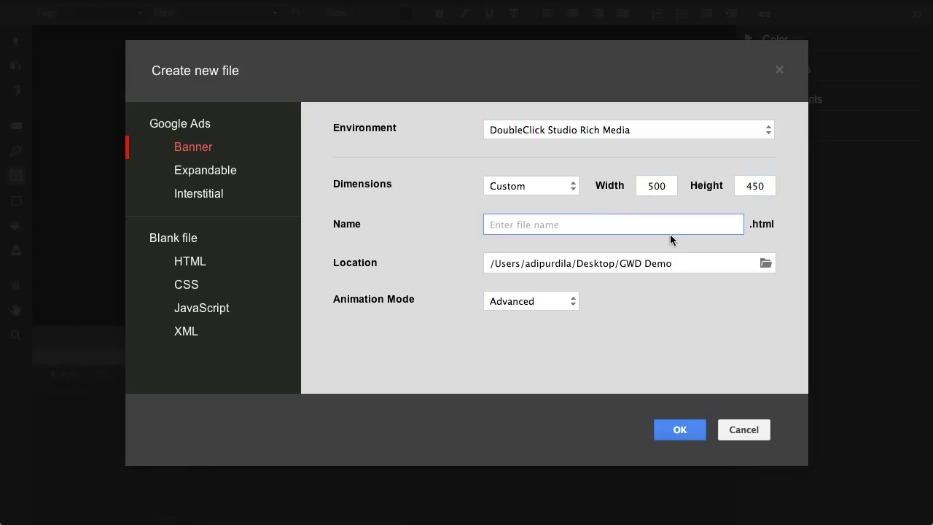
text(wdtuts)
click(549, 308)
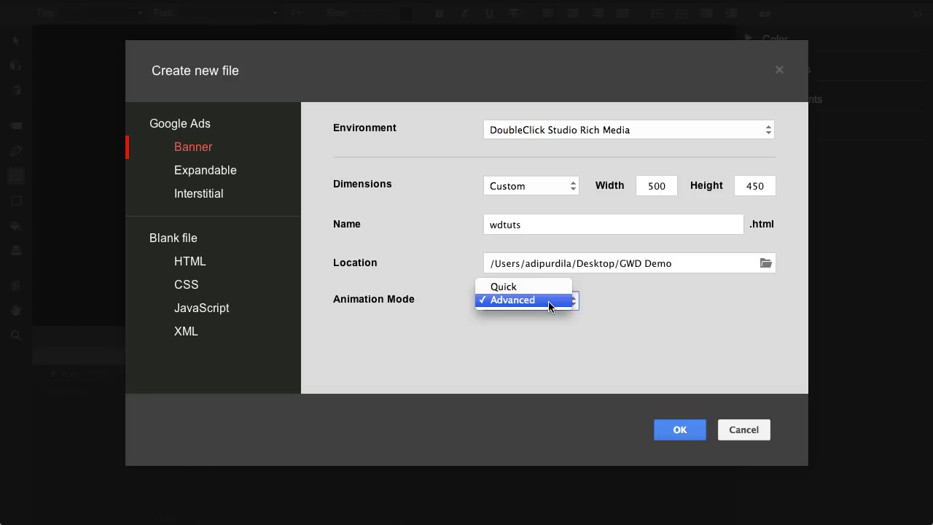
click(530, 302)
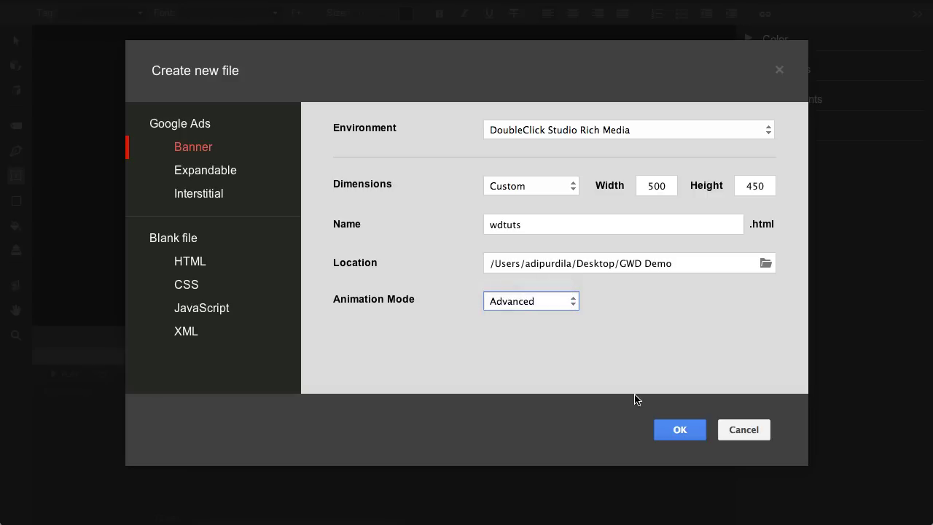
click(679, 431)
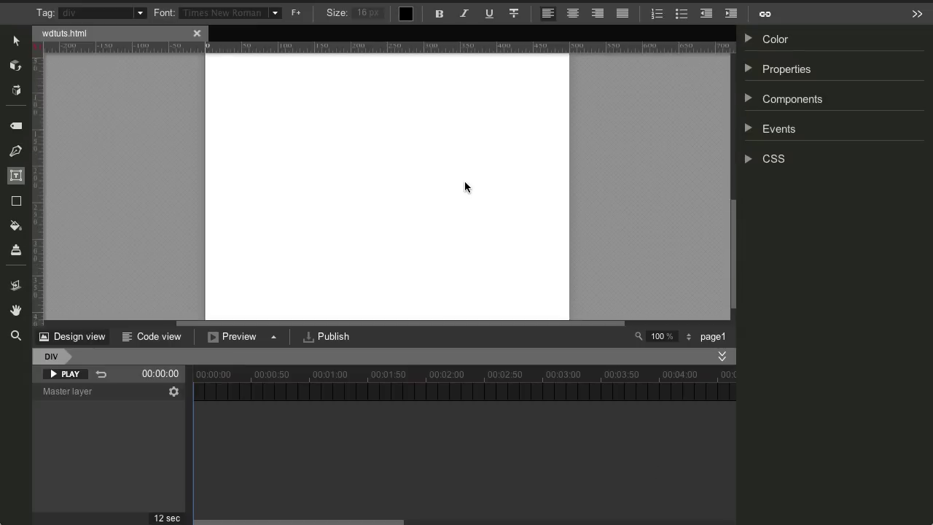
- Drag wdtuts-logo.gif from the Finder onto the banner stage
key(v)
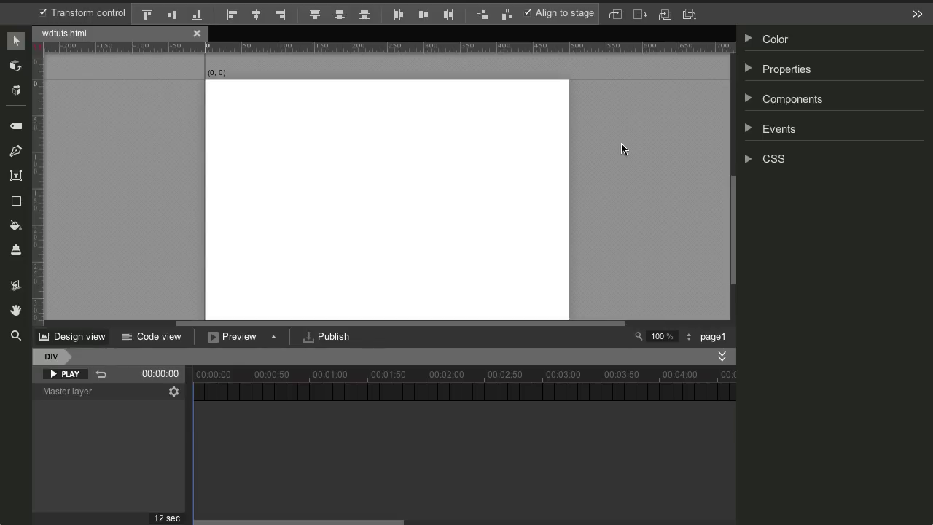
key(super+Tab)
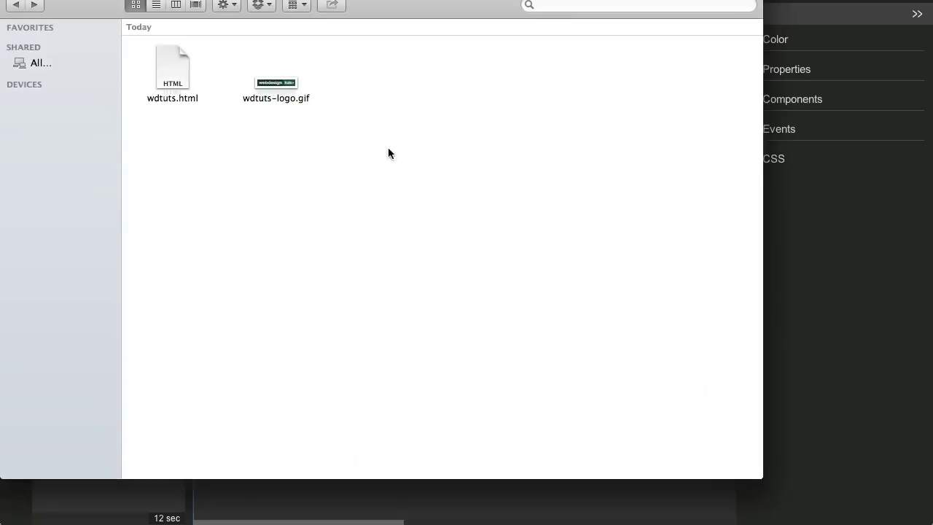
click(277, 85)
key(super+Tab)
drag(278, 85, 363, 143)
drag(552, 167, 457, 156)
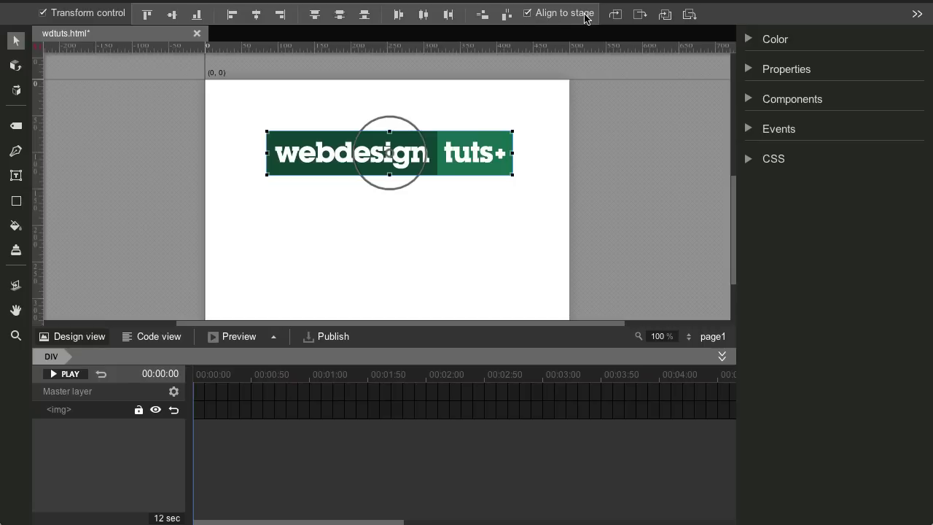
- Centre the logo horizontally and set its Top position to 49
click(256, 14)
click(750, 69)
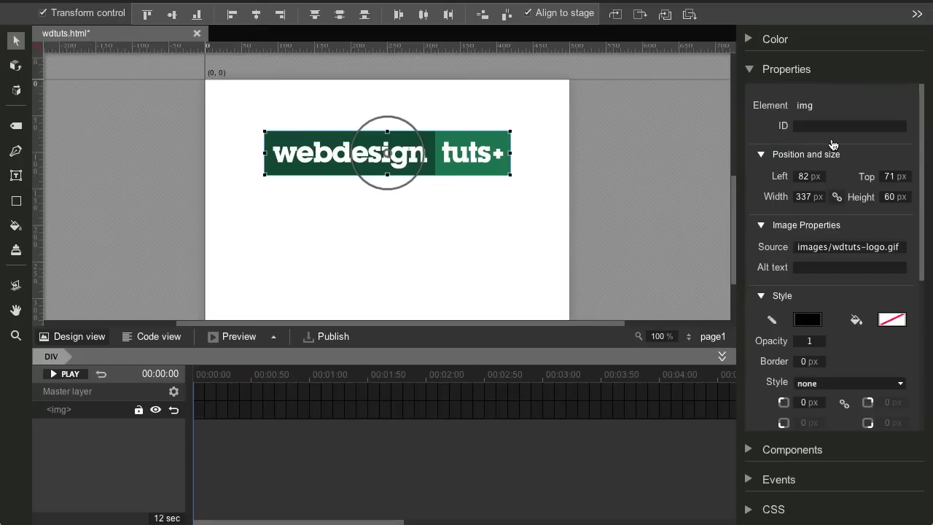
click(895, 177)
text(49)
key(Return)
click(650, 174)
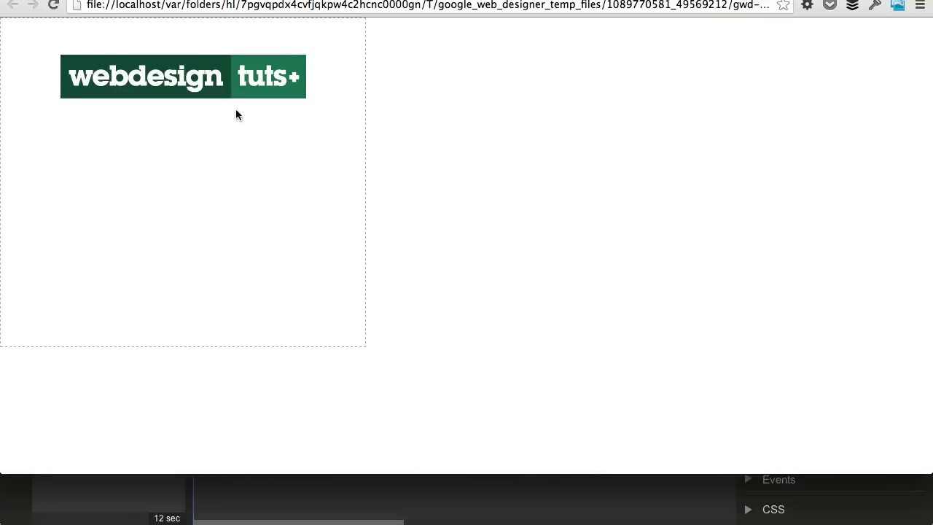
key(super+w)
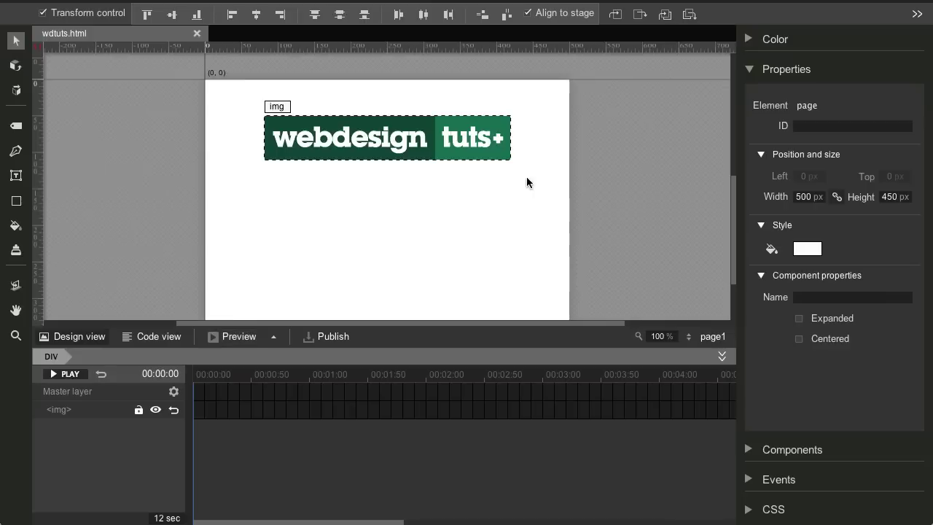
- Give the logo image the ID 'logo' in Properties
click(403, 150)
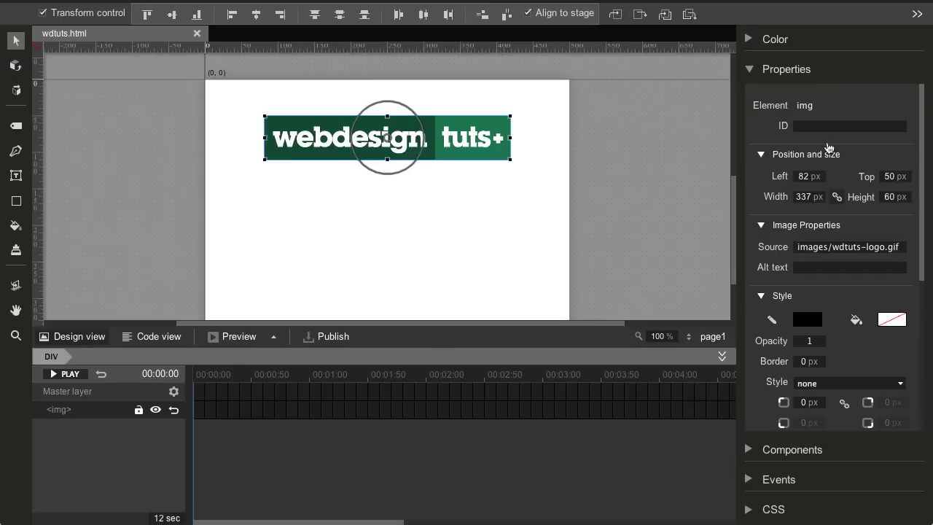
click(813, 126)
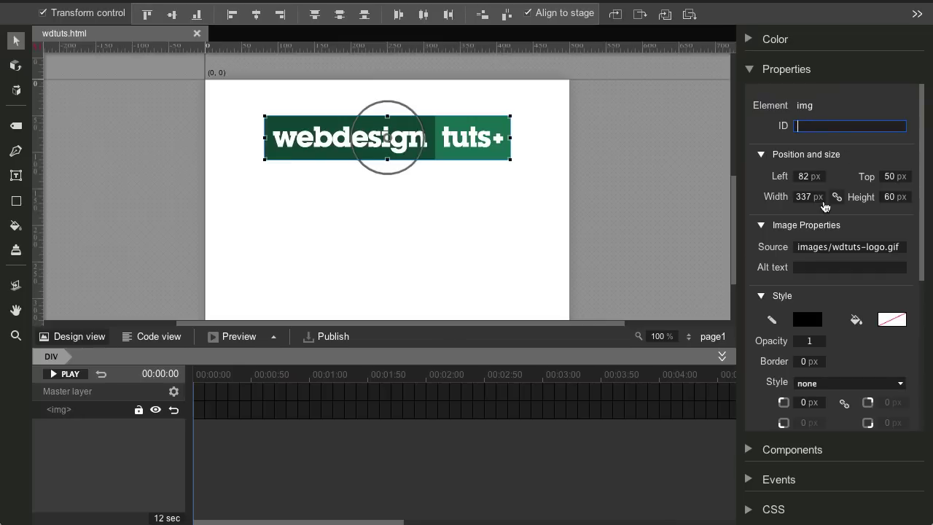
text(logo)
key(Return)
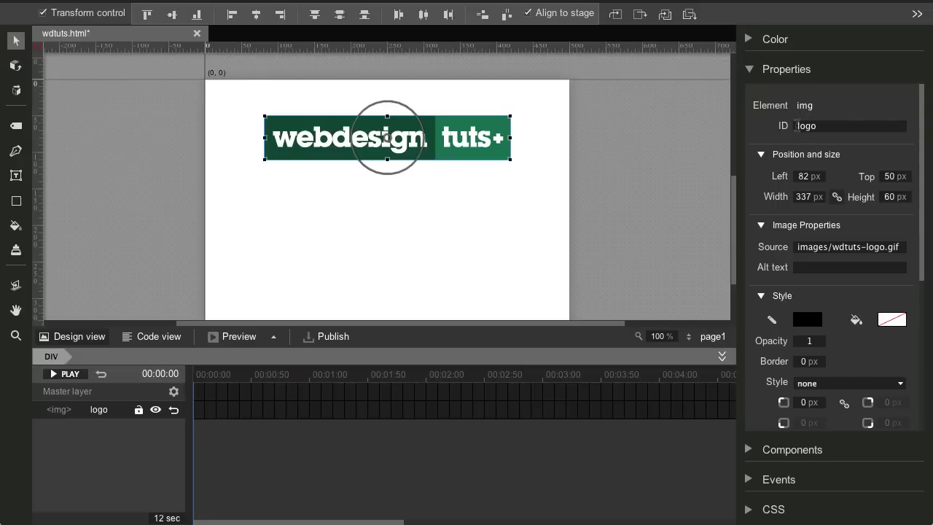
- Check the logo's img tag with id "logo" in Code view, then return to Design view
click(150, 336)
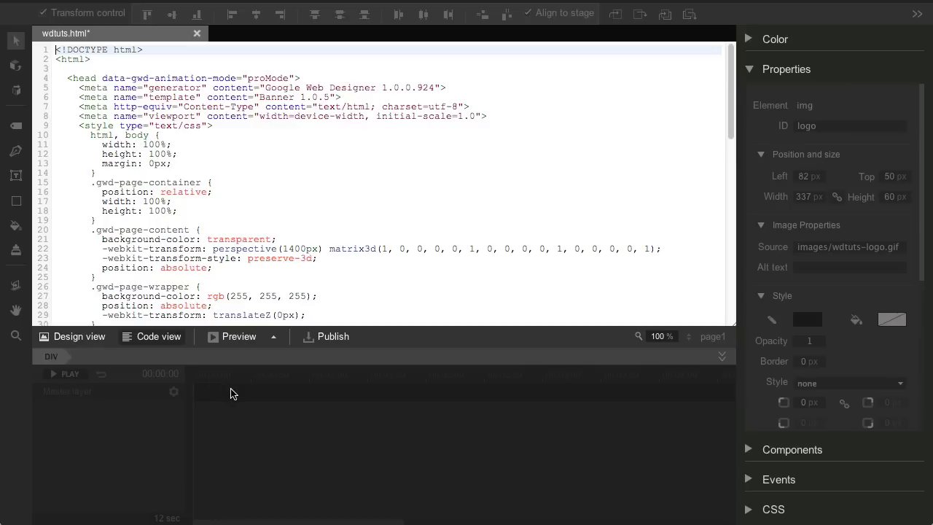
scroll(270, 197, down, 1)
scroll(271, 196, down, 15)
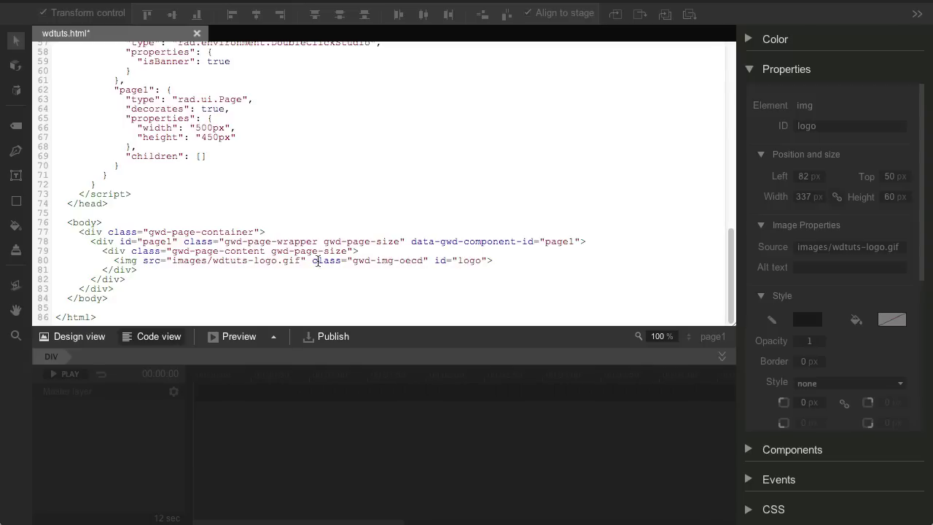
drag(321, 260, 489, 260)
click(435, 260)
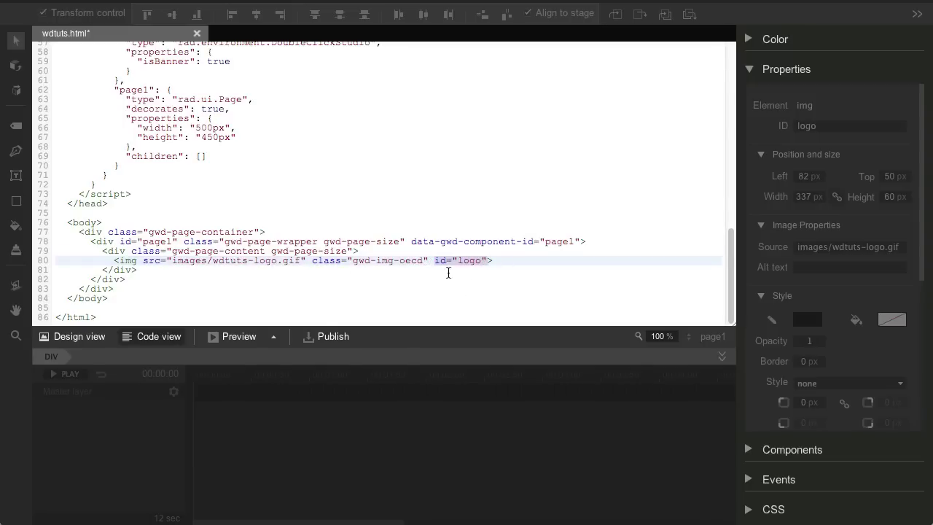
click(104, 339)
click(208, 412)
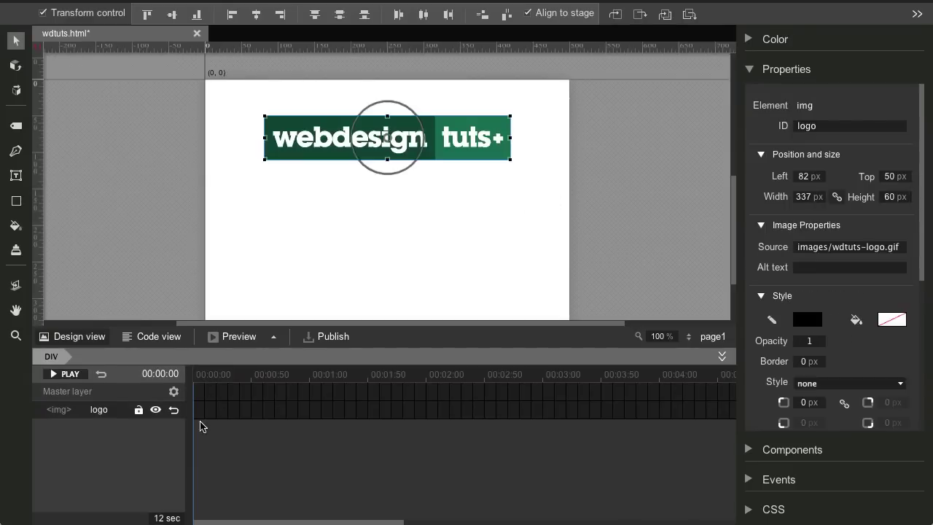
- Add a keyframe for the logo at 0.5 s on the timeline
click(252, 412)
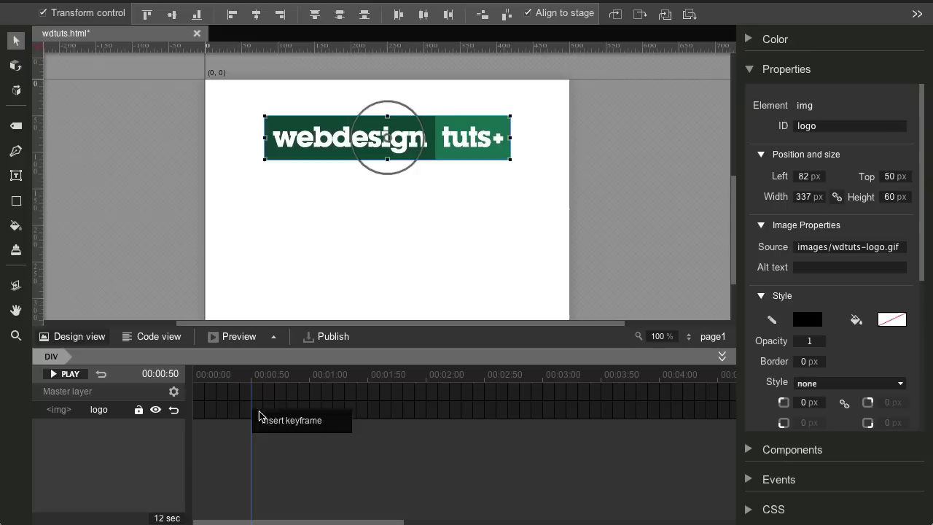
click(278, 423)
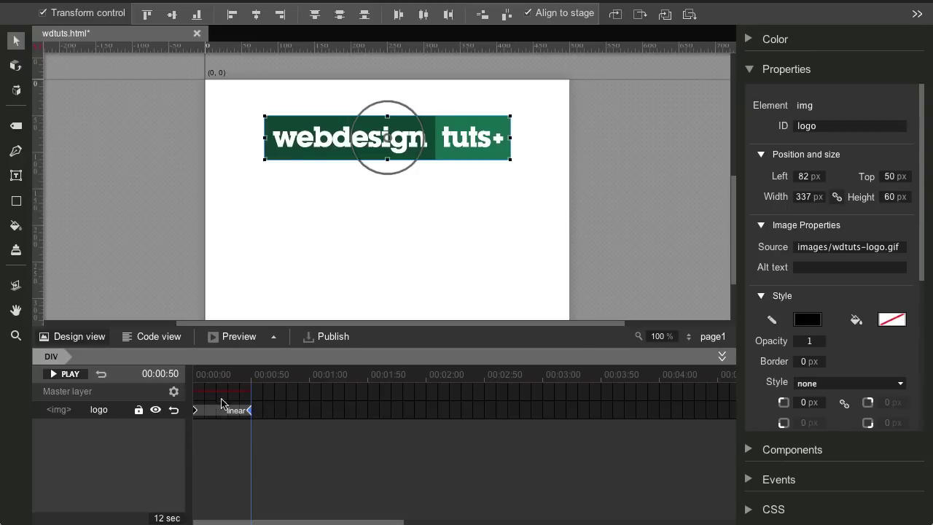
scroll(387, 258, up, 3)
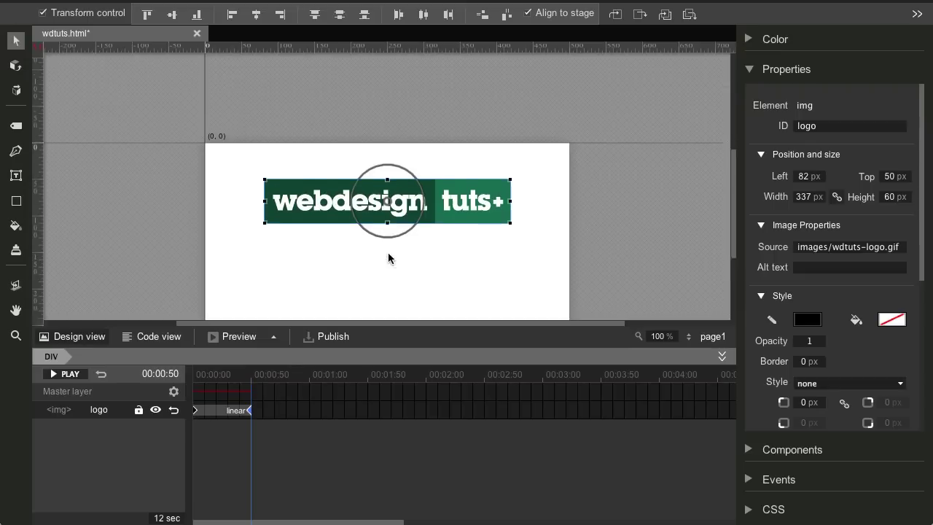
scroll(387, 258, down, 2)
- At the start keyframe, move the logo above the banner, centred, with opacity 0
click(195, 412)
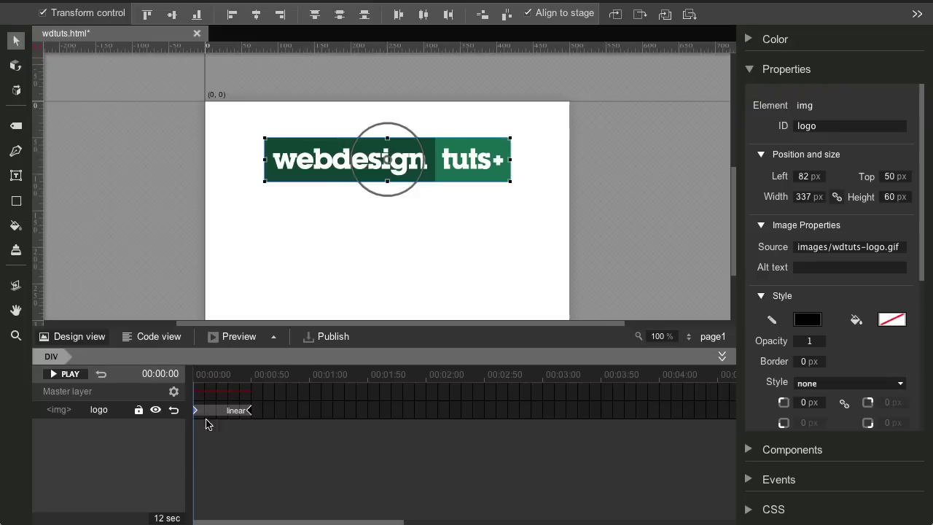
drag(456, 159, 460, 91)
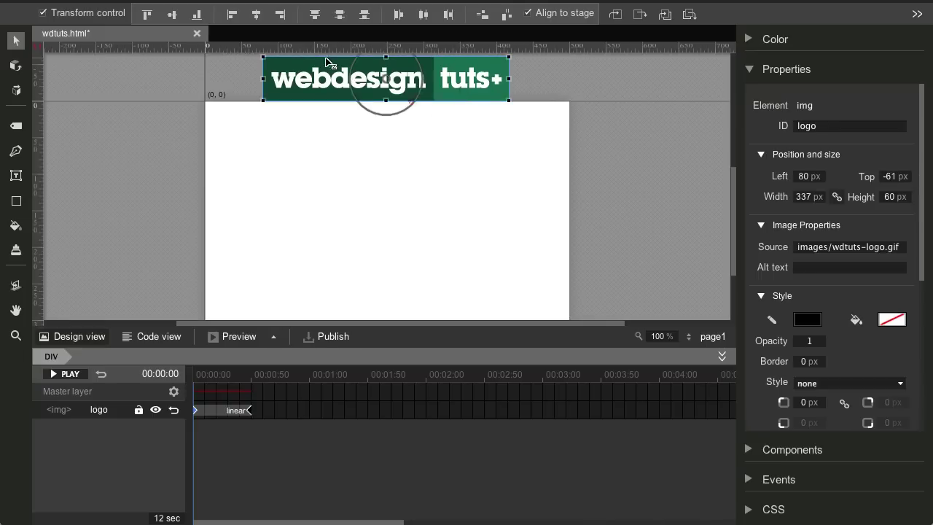
click(257, 15)
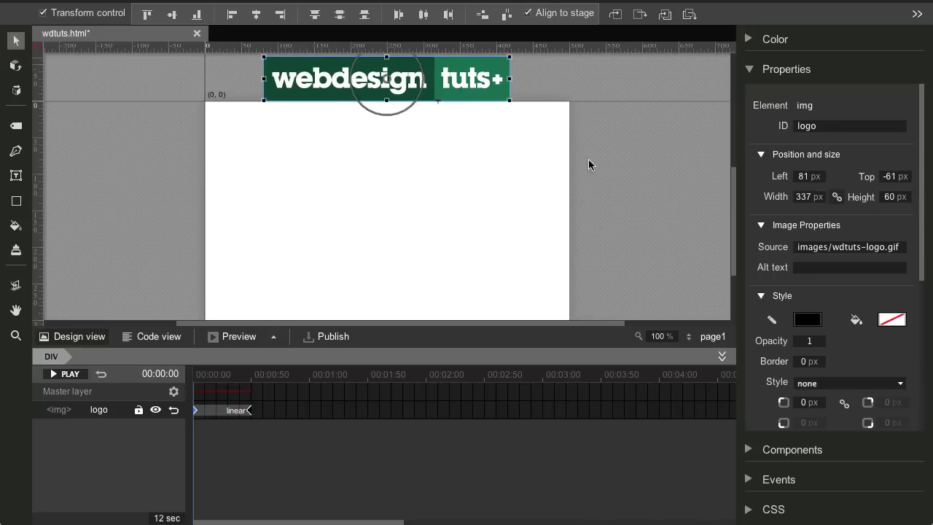
click(809, 340)
text(0)
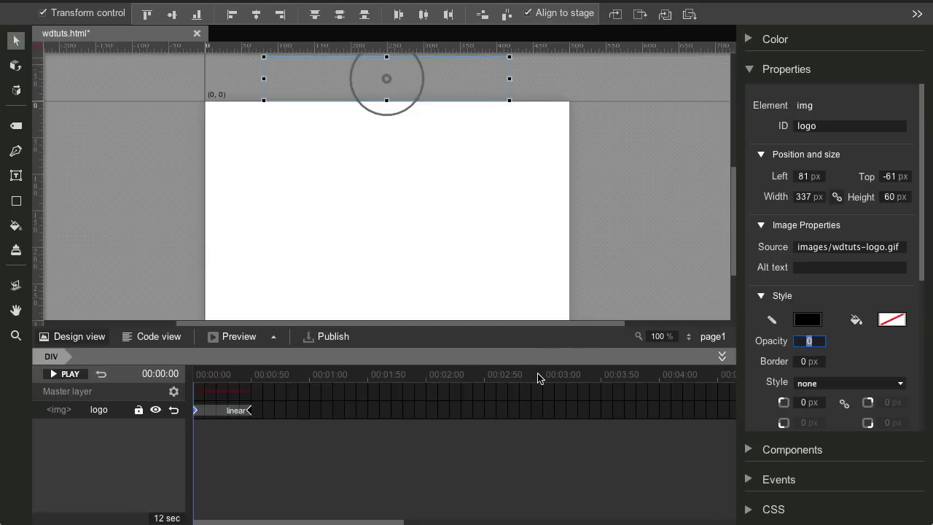
click(298, 410)
- Set the logo's opacity to 1 at the 0.5 s keyframe and preview the animation
click(250, 411)
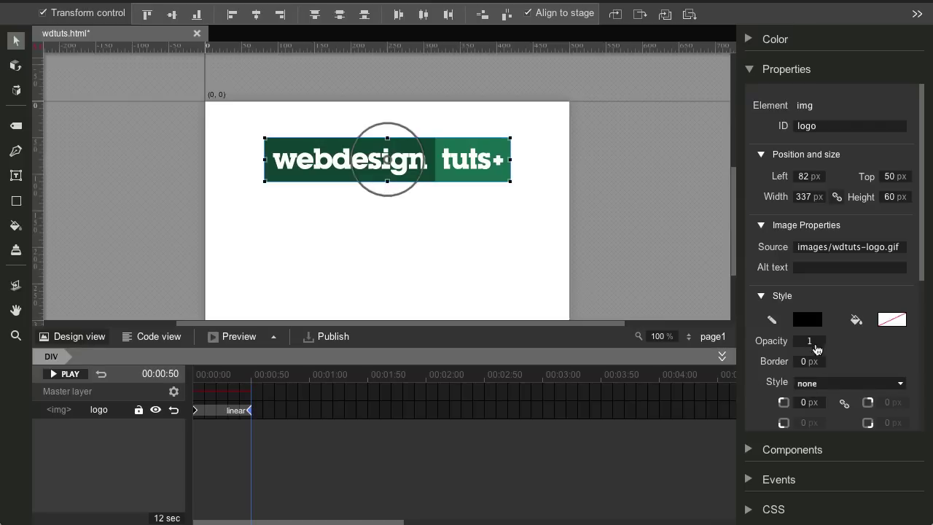
click(811, 341)
text(1)
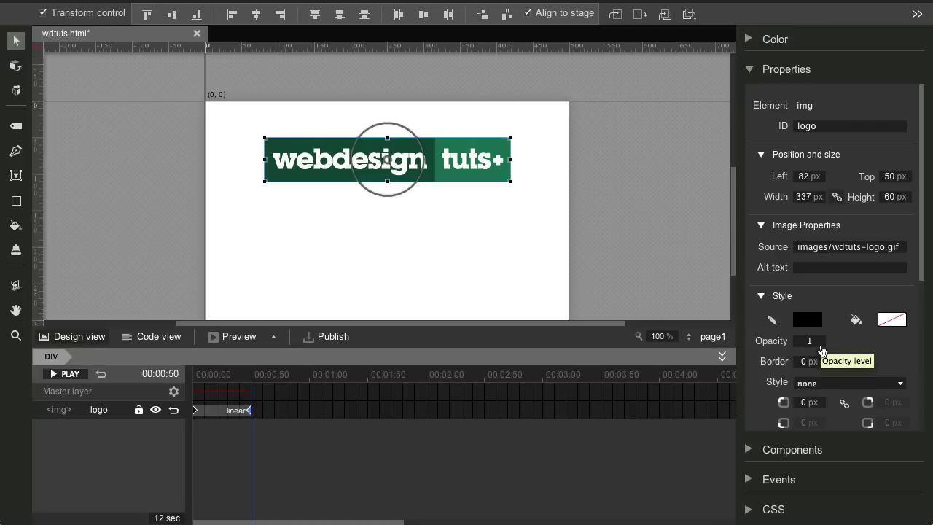
click(645, 244)
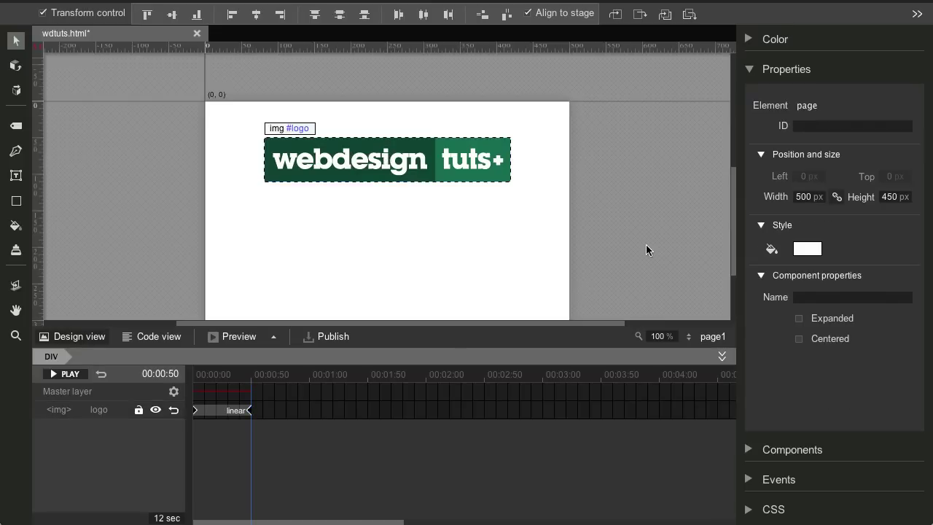
click(71, 375)
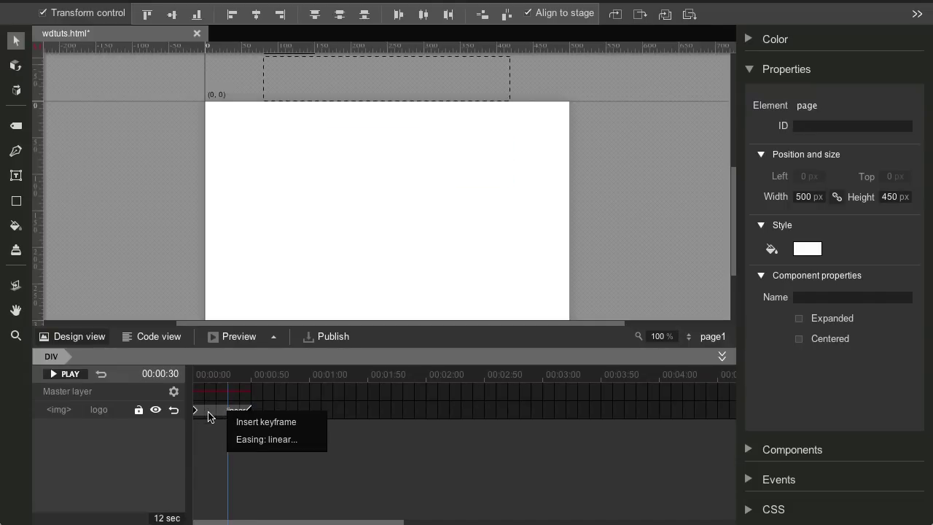
- Change the logo animation's easing from linear to ease-in-out and replay it to check
click(256, 441)
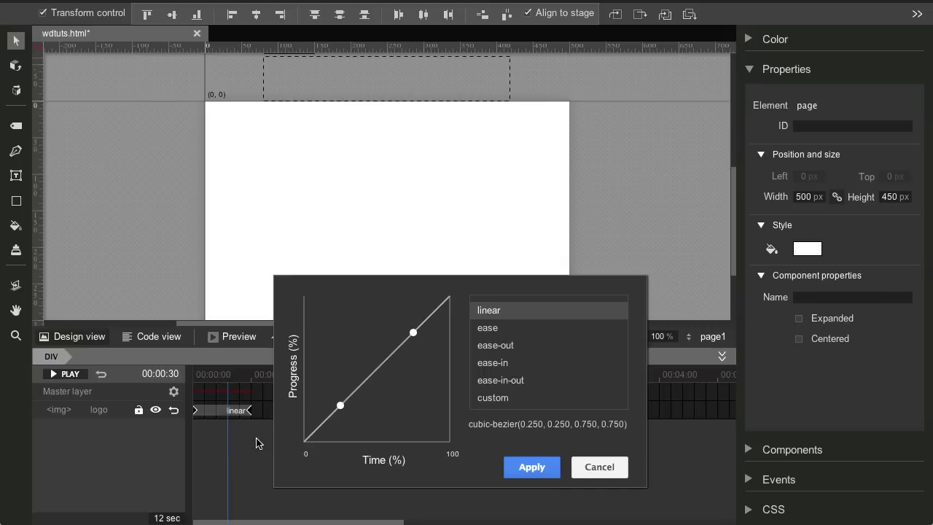
click(501, 329)
click(508, 349)
click(509, 363)
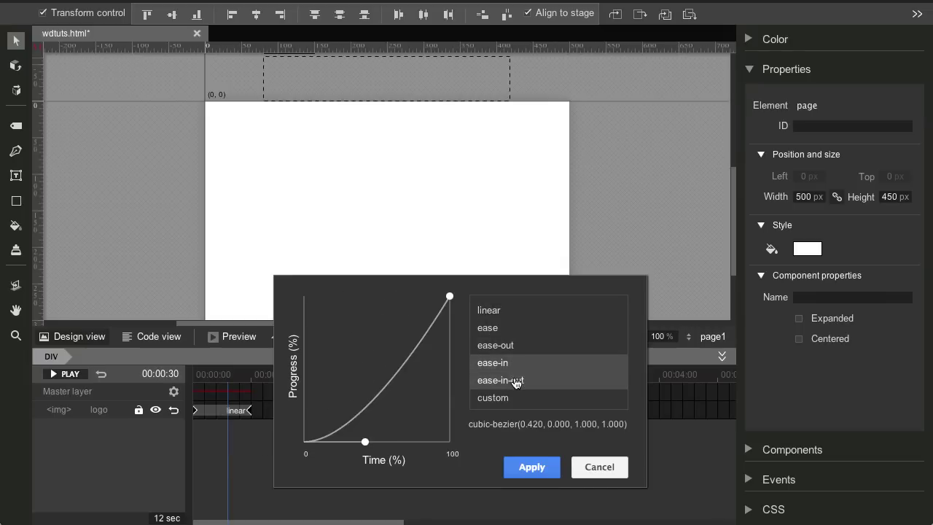
click(514, 381)
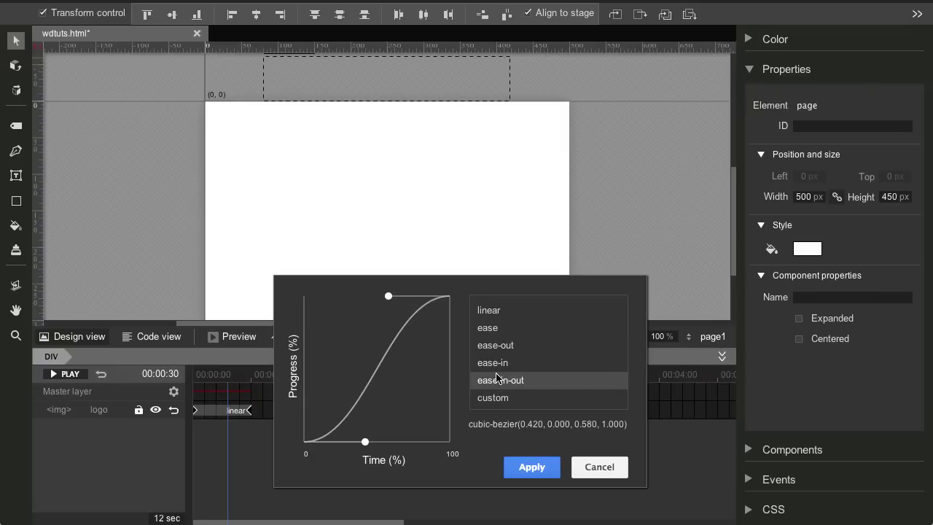
click(530, 469)
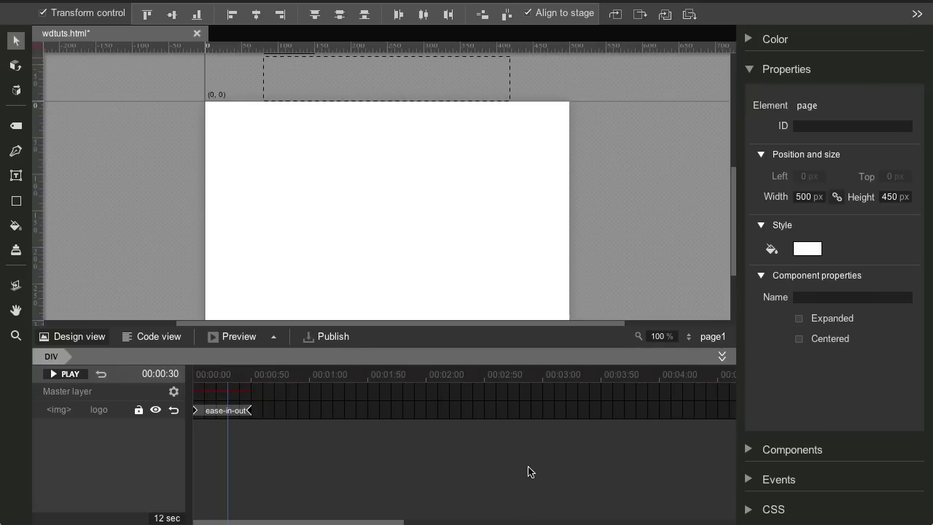
click(75, 374)
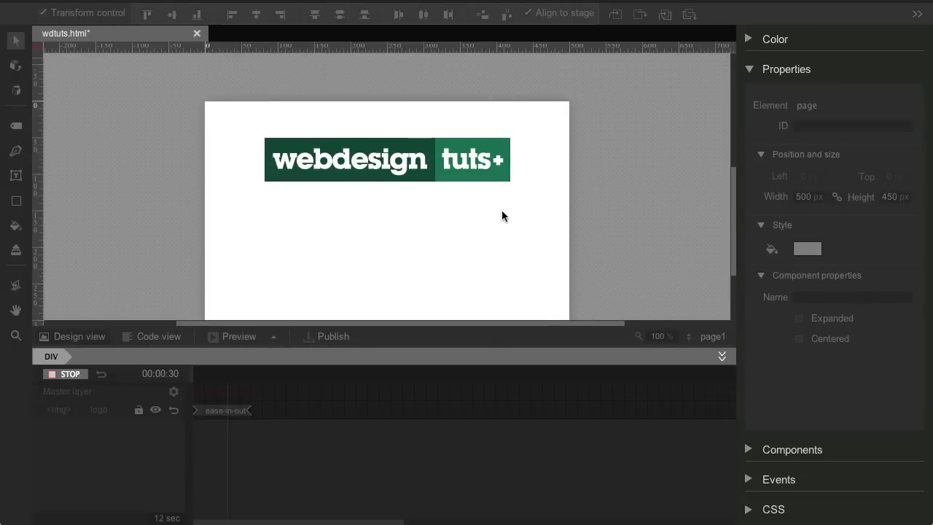
click(64, 375)
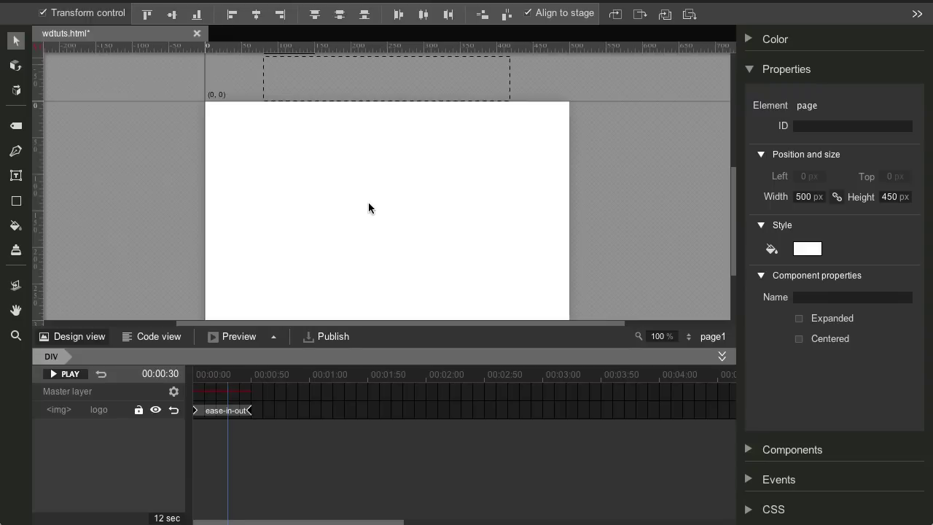
- Create a text box on the banner and paste the copied page title into it
click(16, 176)
click(312, 241)
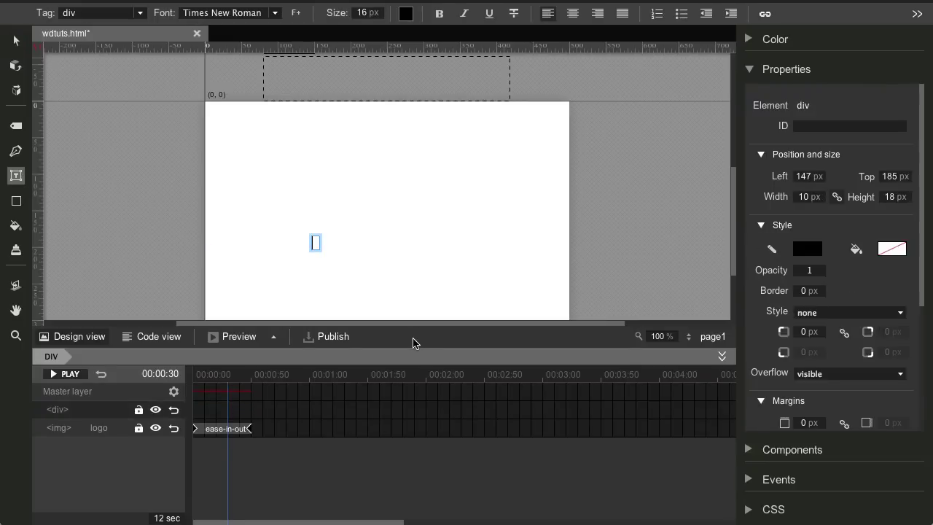
key(super+alt+c)
key(Down)
key(Down)
key(Down)
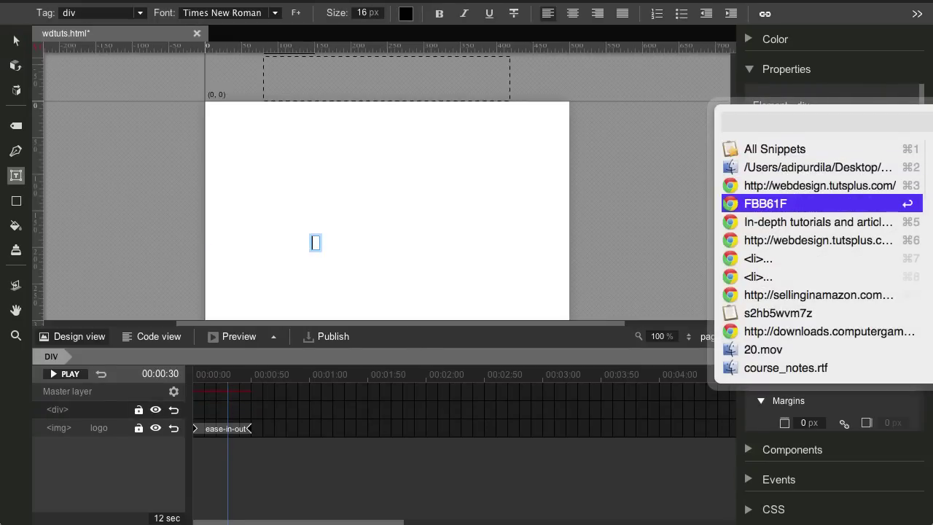
key(Down)
key(Return)
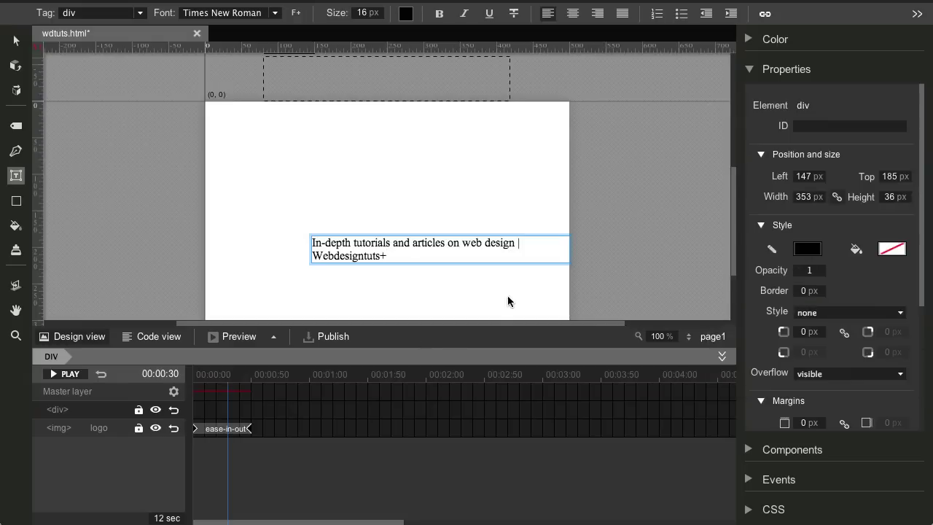
- Delete the trailing " | Webdesigntuts+" and drag the tagline centred under the logo area
key(ctrl+a)
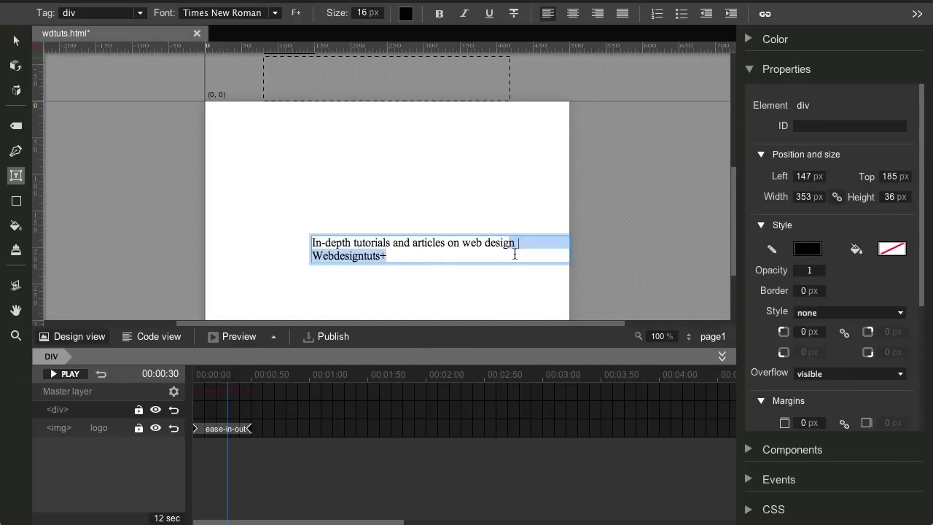
click(515, 244)
key(ctrl+shift+End)
key(BackSpace)
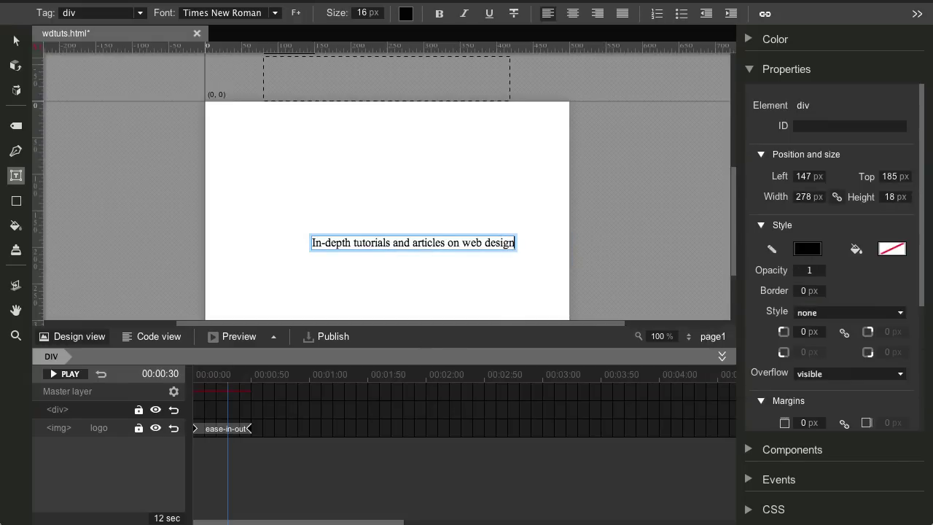
click(17, 41)
drag(485, 245, 452, 250)
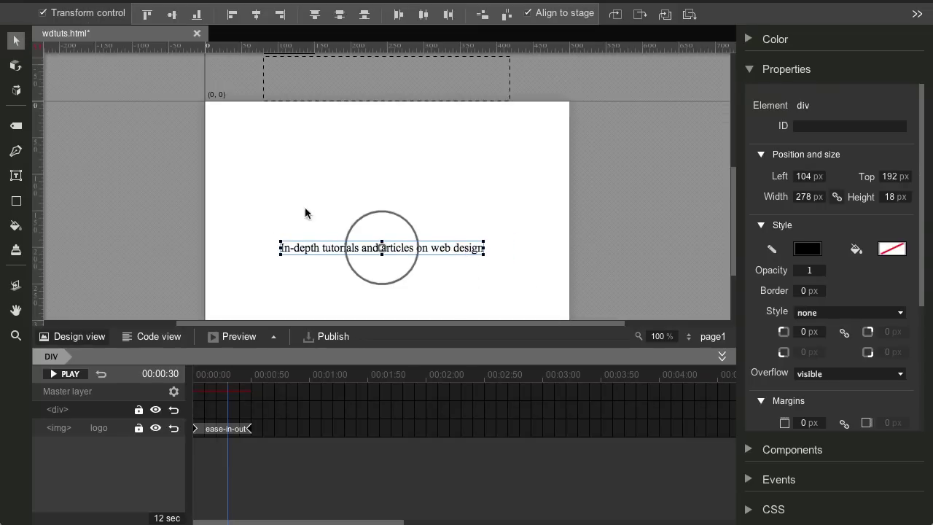
- Check Dosis in the Google web fonts list and add it to the document
click(16, 176)
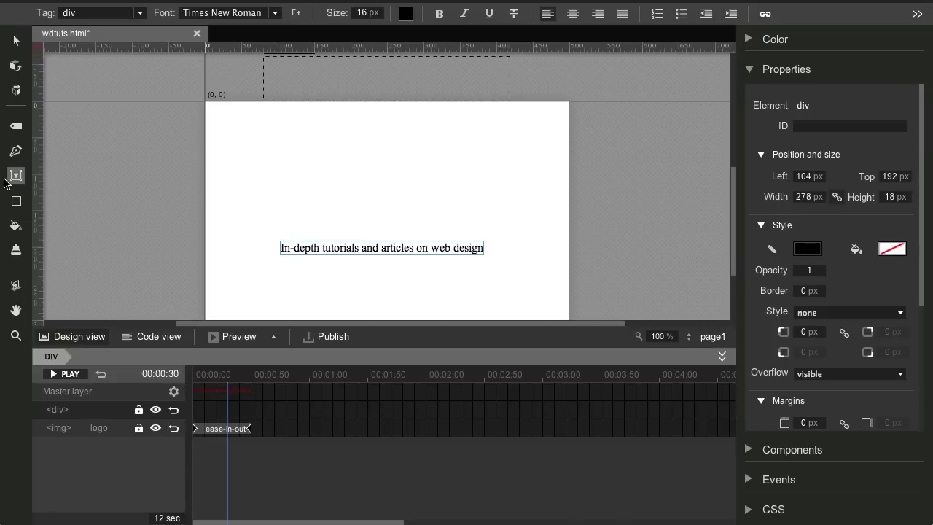
click(296, 14)
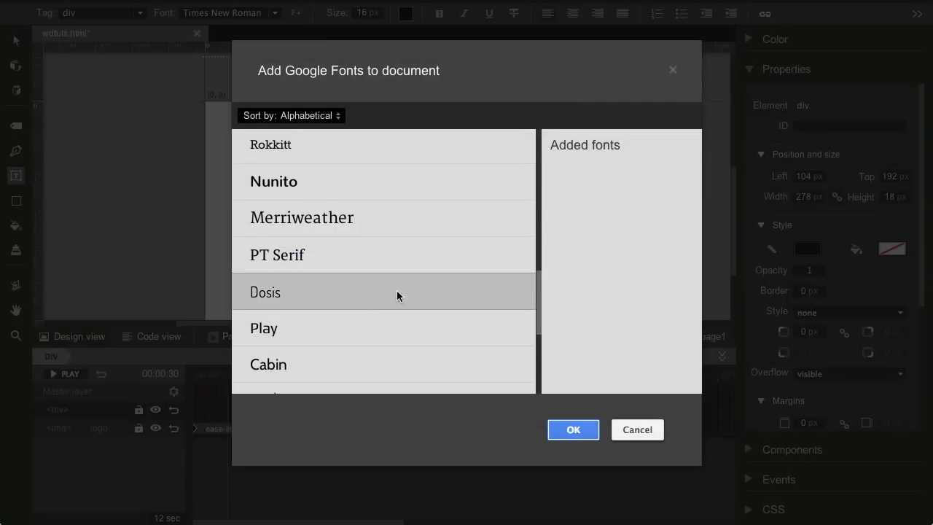
scroll(389, 219, down, 4)
scroll(390, 218, up, 6)
scroll(386, 223, down, 3)
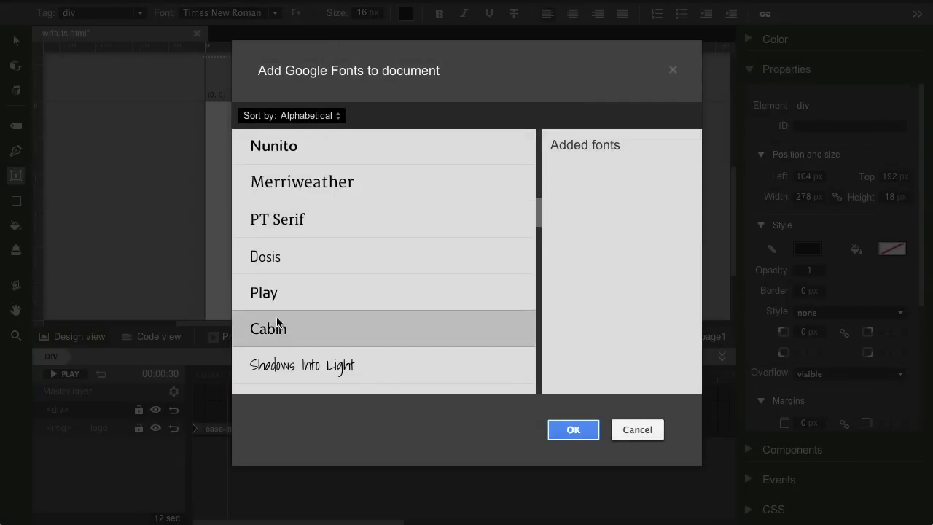
click(291, 262)
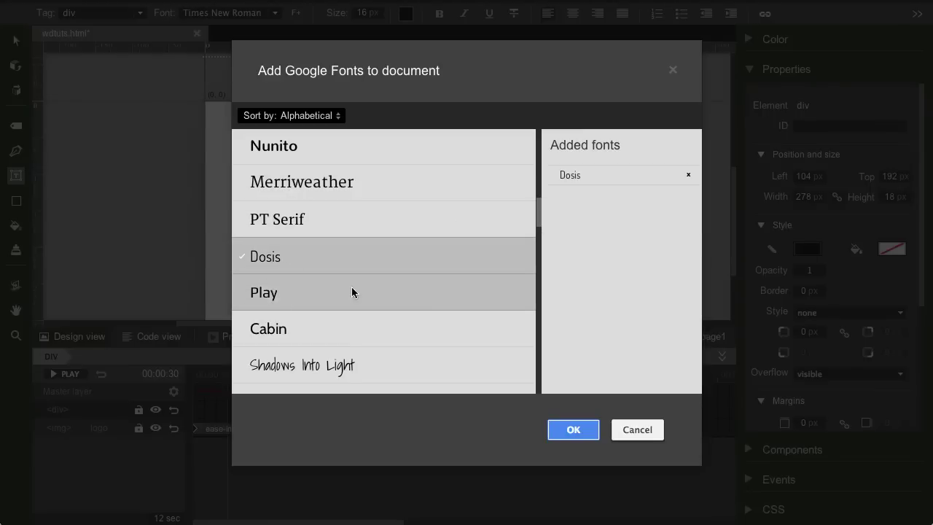
click(573, 430)
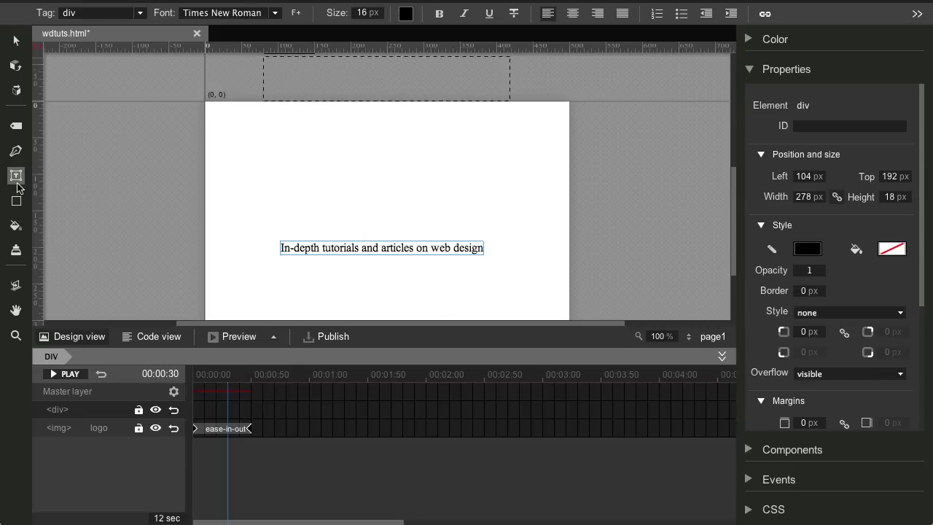
- Set the tagline's font to Dosis and make it an h1 heading
double_click(400, 250)
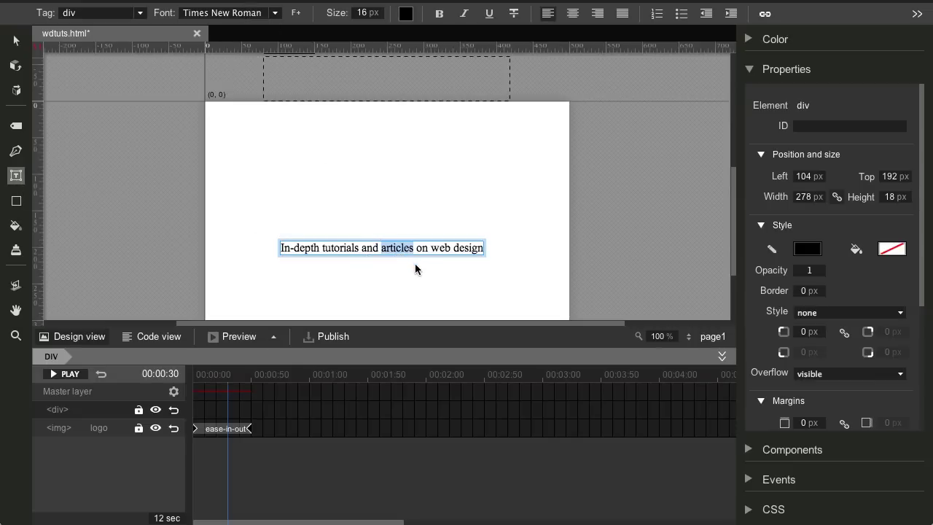
key(ctrl+a)
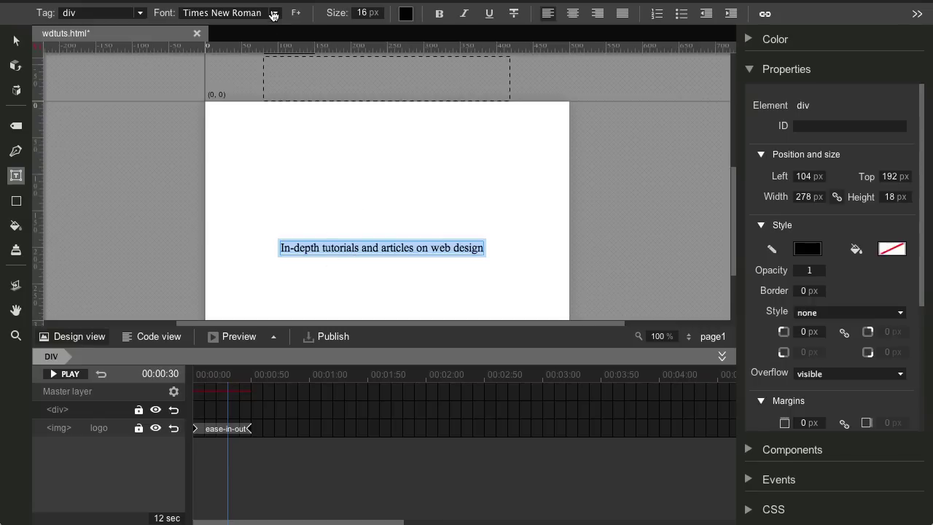
click(275, 14)
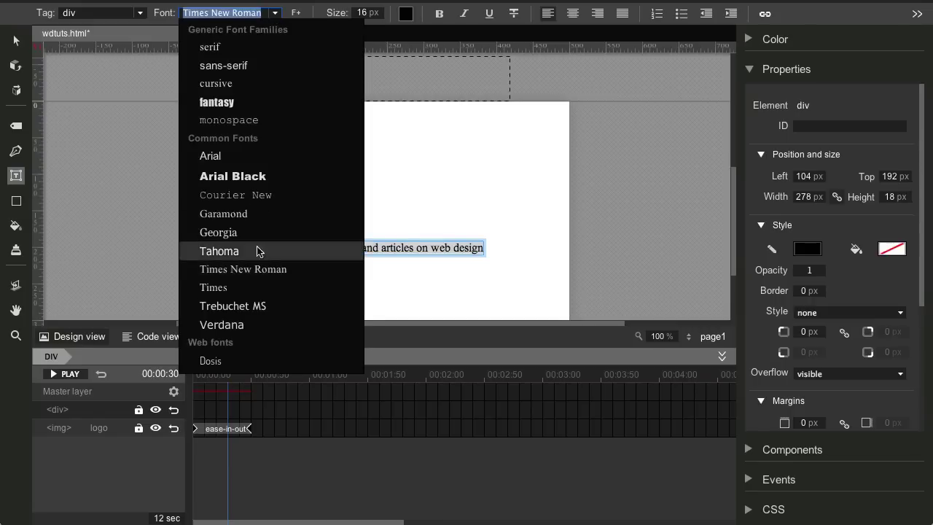
click(211, 361)
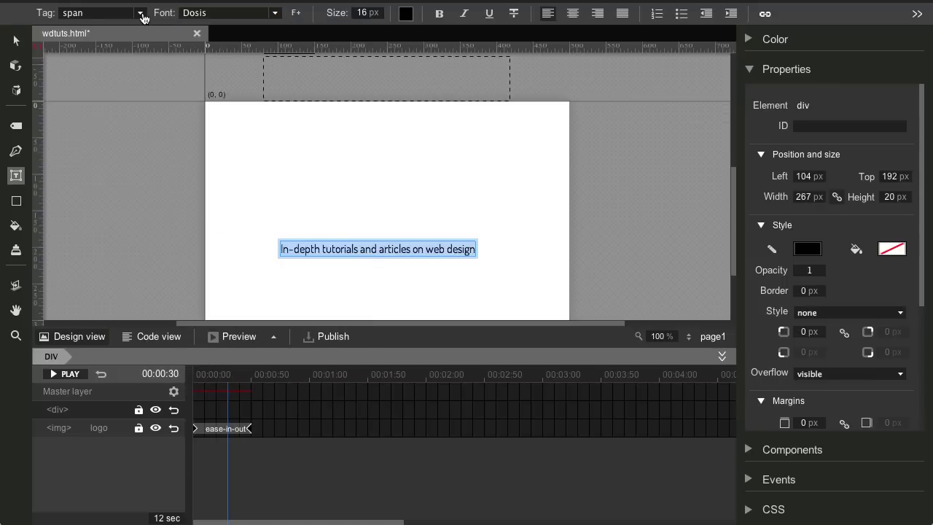
click(140, 13)
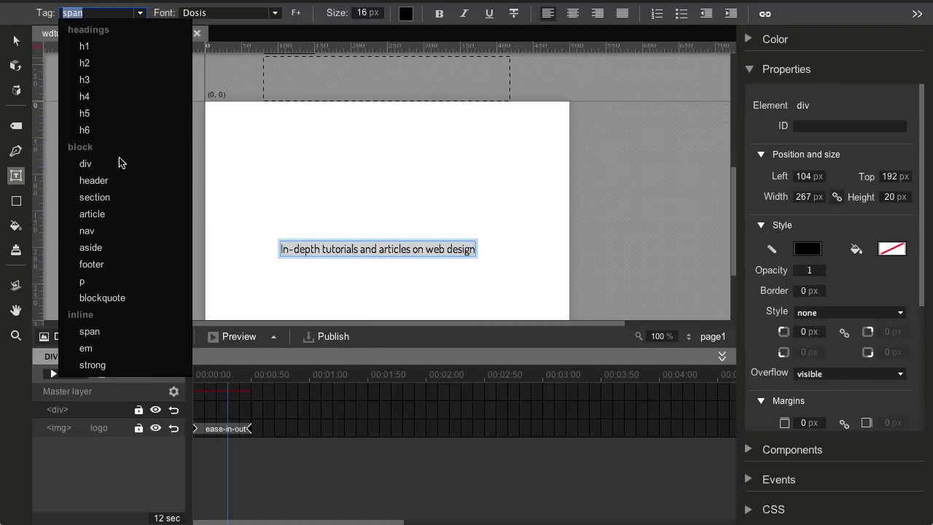
click(85, 48)
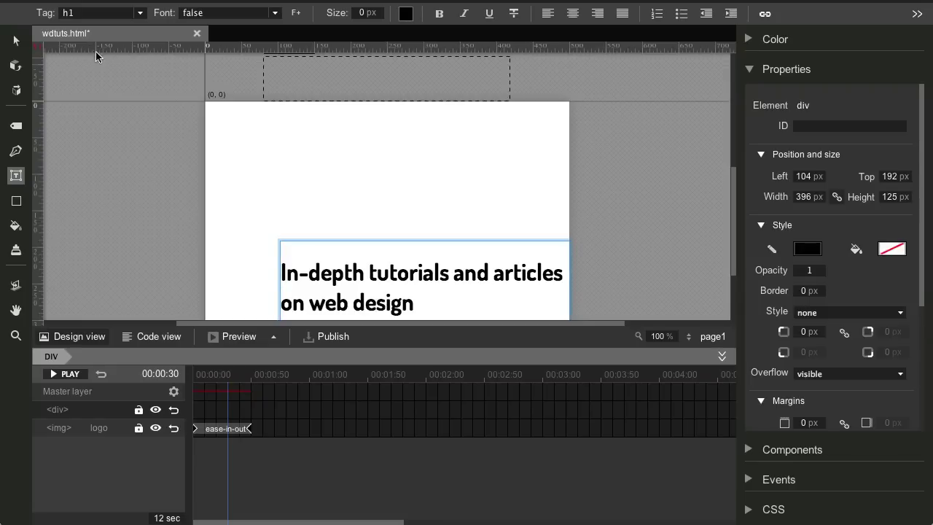
- Centre the heading text, remove bold, and colour it dark grey #333333
scroll(387, 132, down, 2)
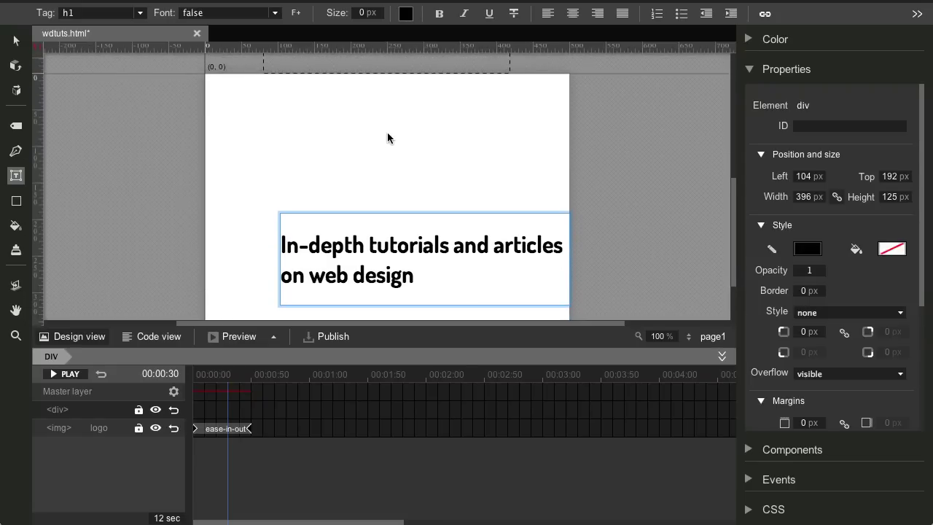
key(ctrl+a)
click(573, 14)
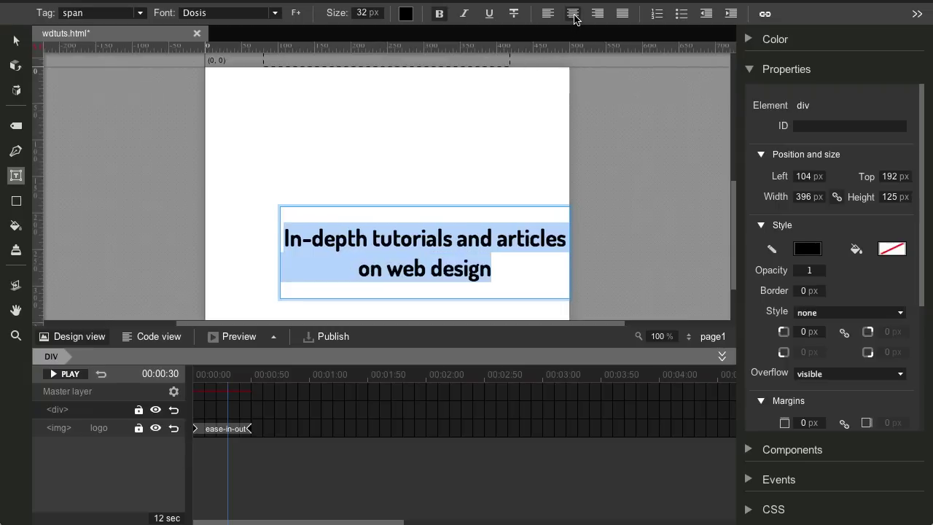
click(438, 15)
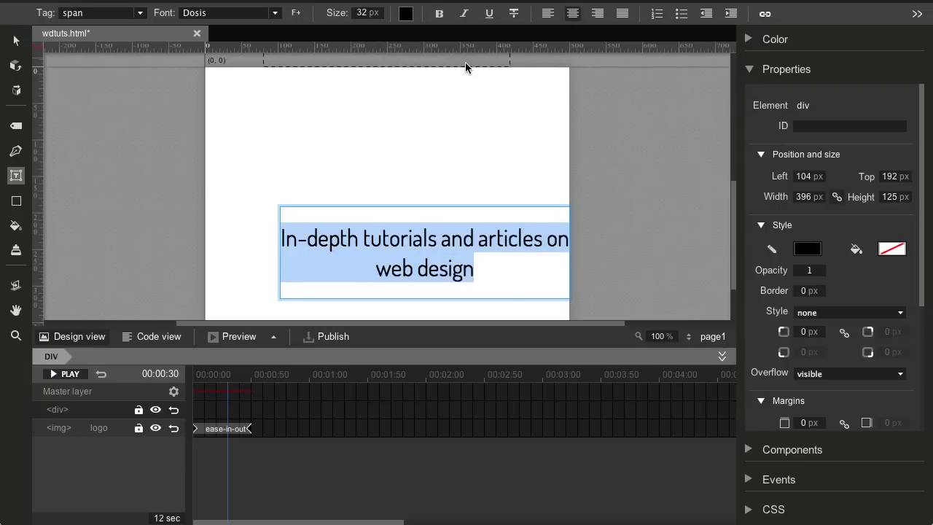
click(407, 17)
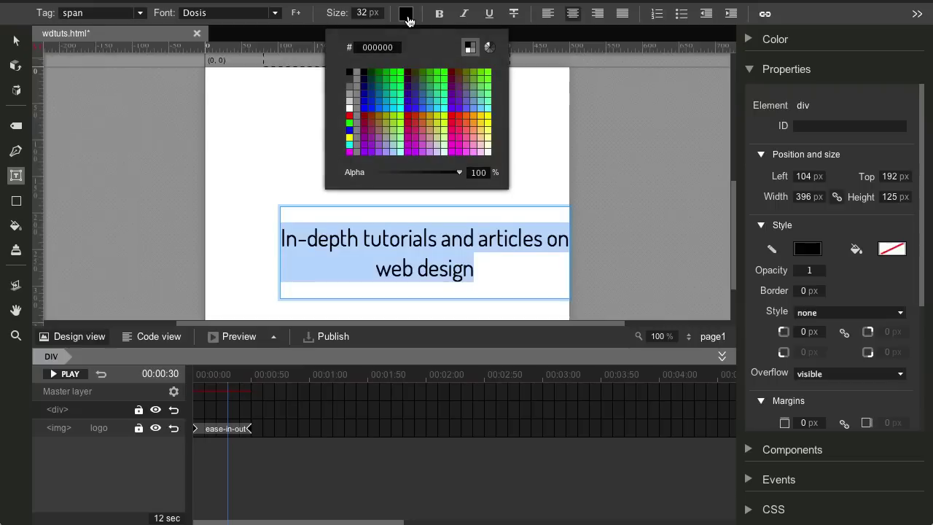
click(351, 89)
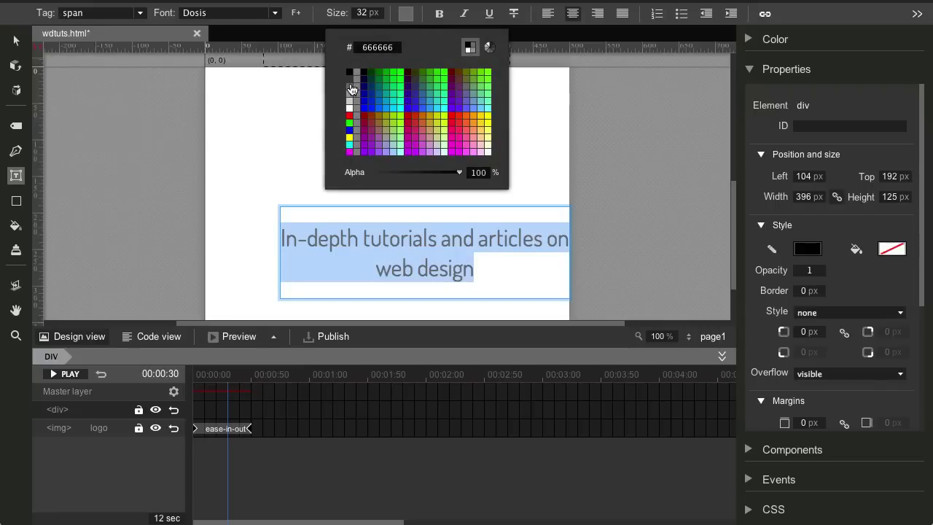
click(352, 82)
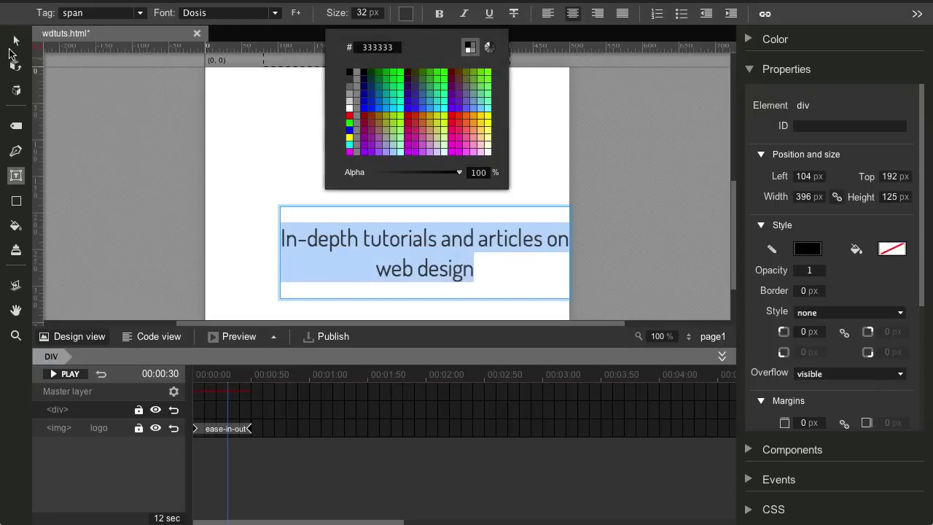
click(15, 44)
- Resize the tagline box to 381 px wide and move it under the logo, about 154 px from the top
click(666, 210)
click(474, 257)
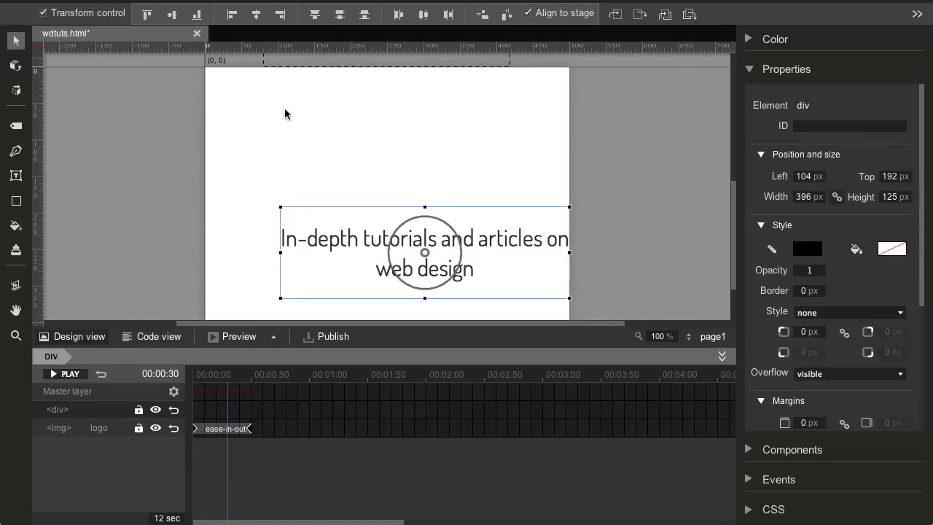
click(257, 16)
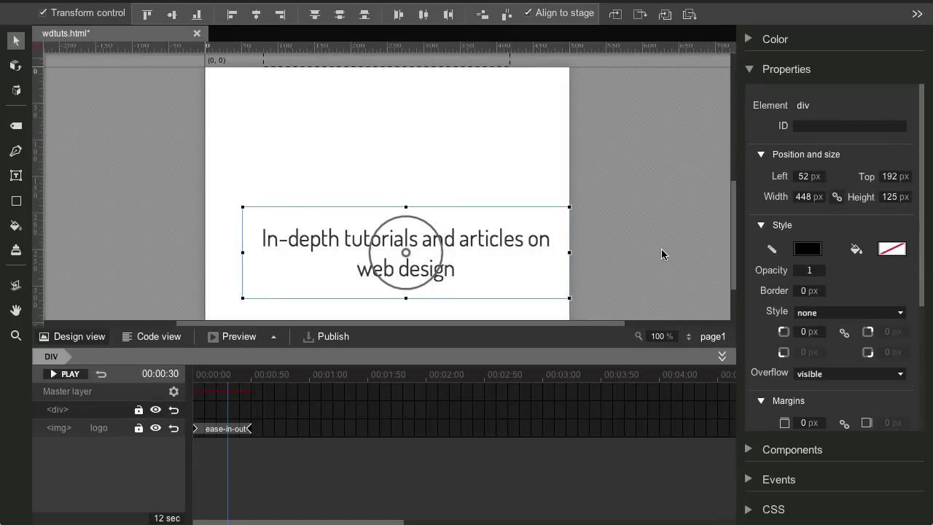
scroll(622, 216, down, 2)
scroll(621, 216, up, 2)
click(250, 382)
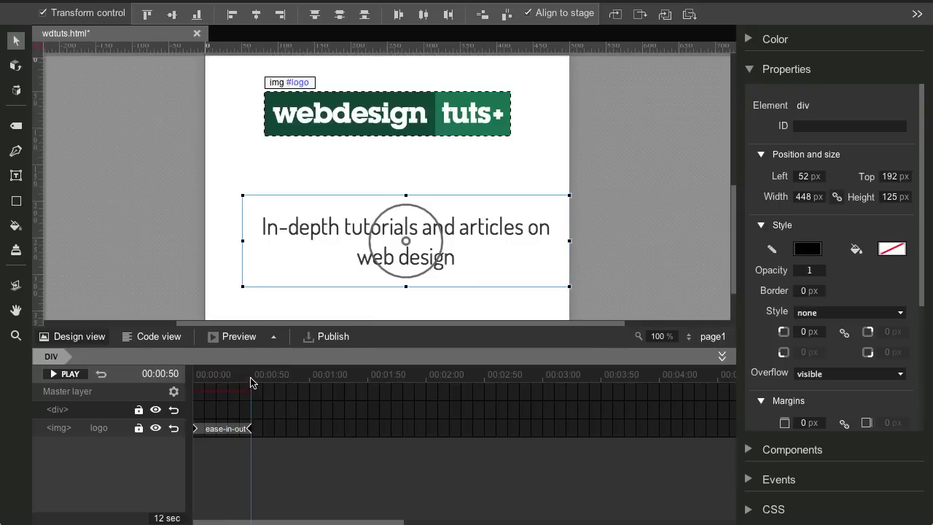
drag(497, 228, 485, 212)
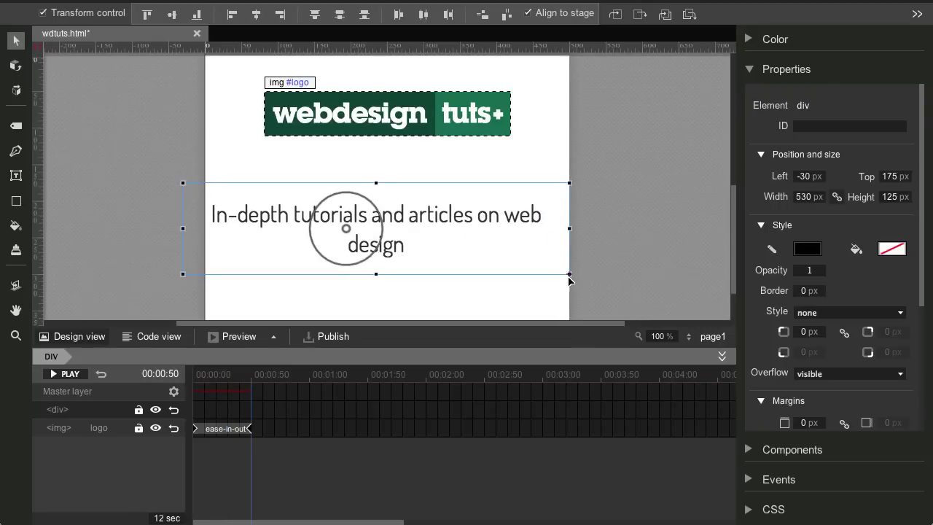
drag(565, 232, 461, 232)
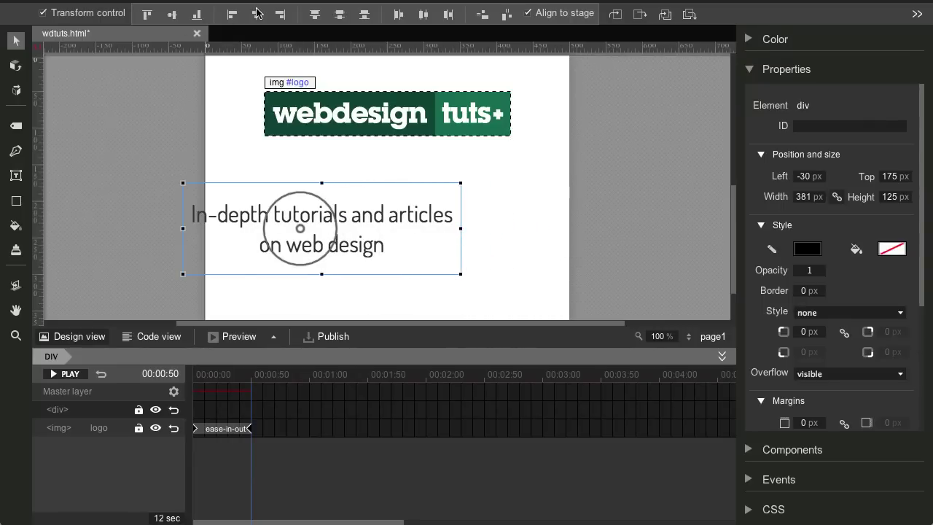
drag(340, 219, 429, 206)
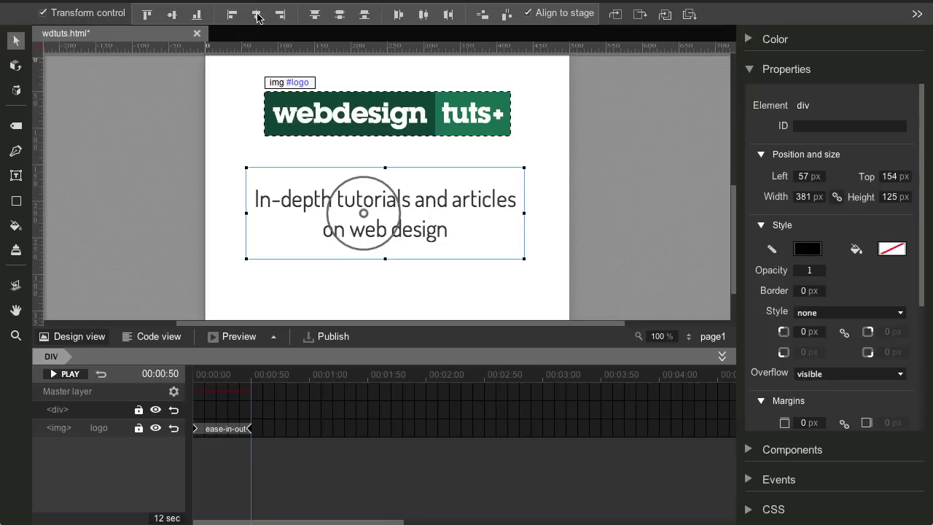
click(627, 197)
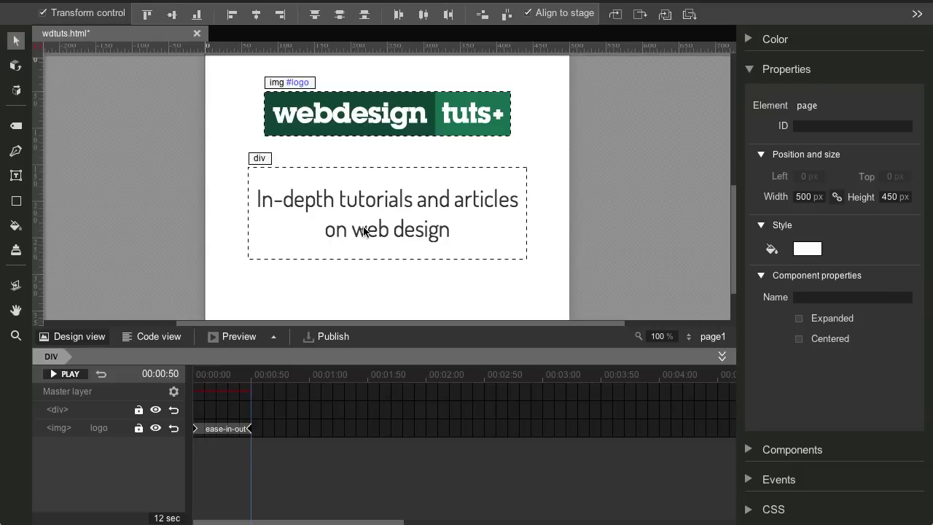
- Enter 'title' in the tagline div's Properties ID field
click(393, 204)
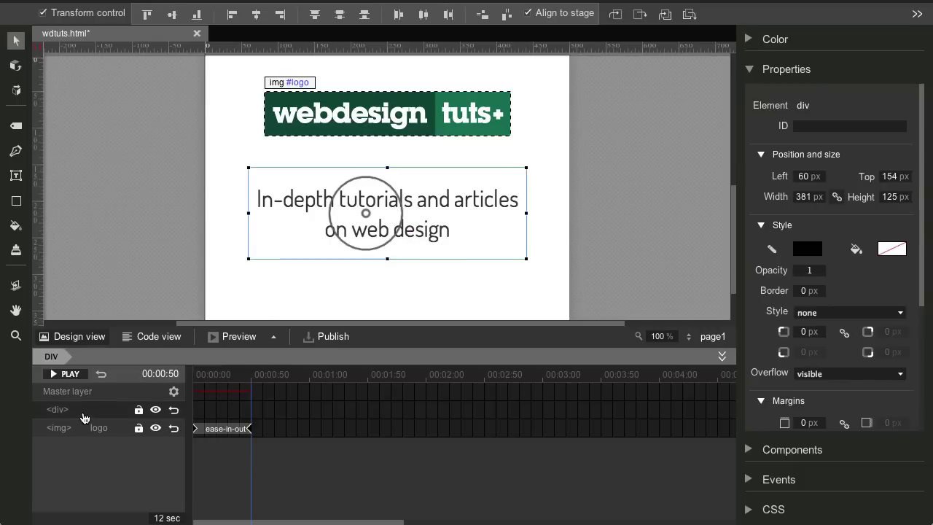
click(842, 125)
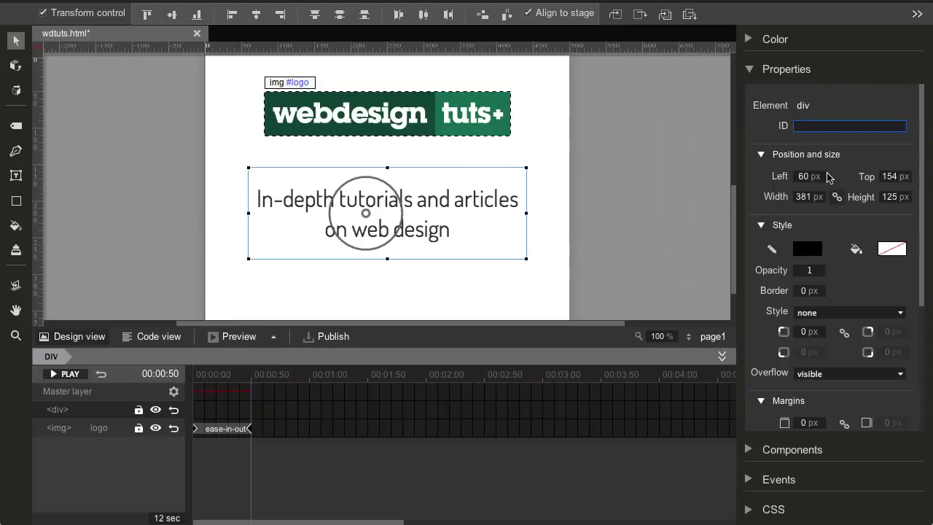
text(title)
key(Return)
click(617, 191)
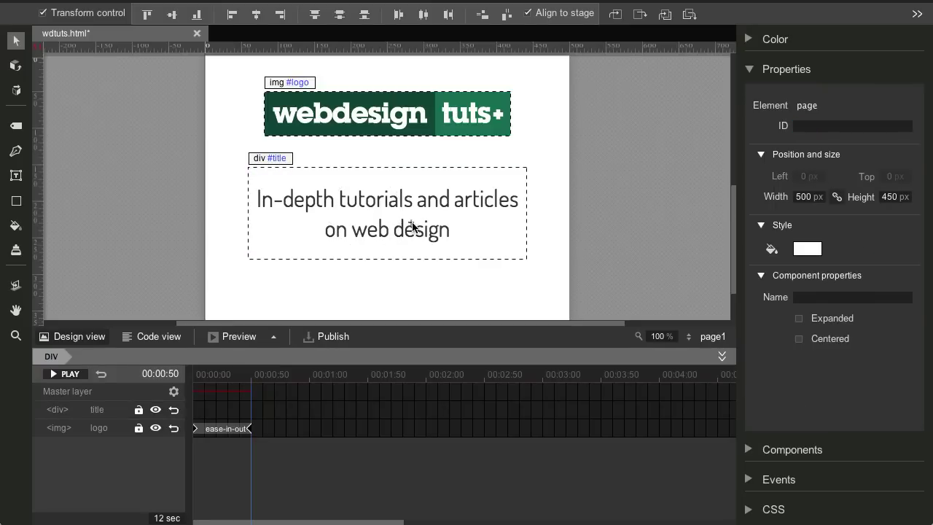
click(417, 196)
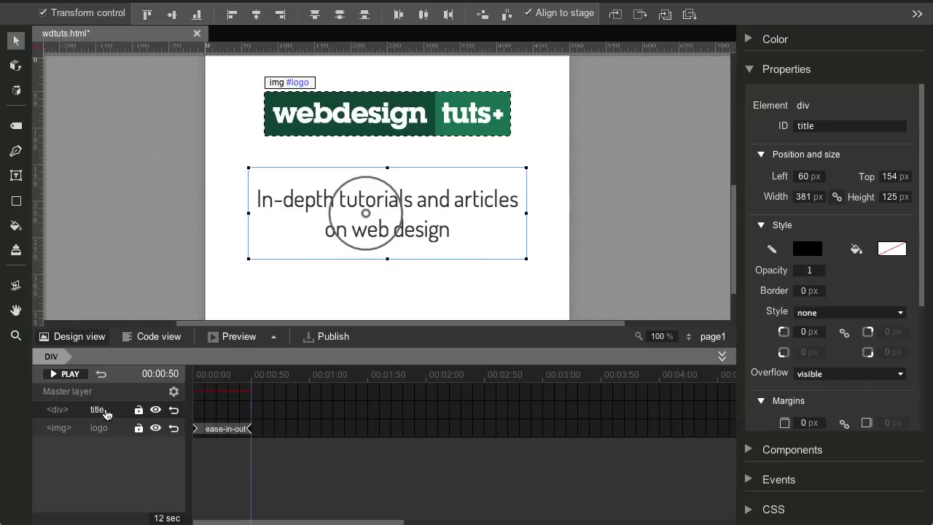
- Insert a keyframe on the title's timeline row and move its animation span to run from 0.5 s to 1 s
click(100, 429)
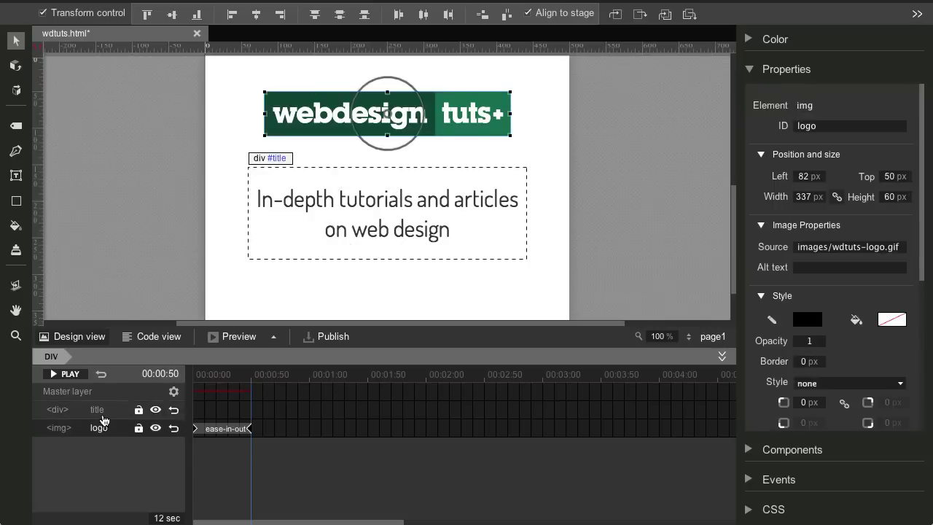
click(100, 411)
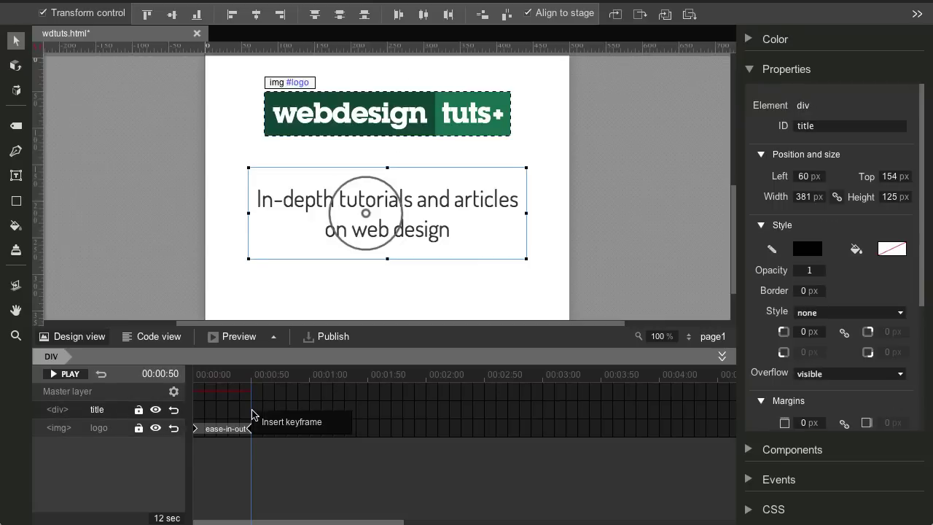
click(293, 429)
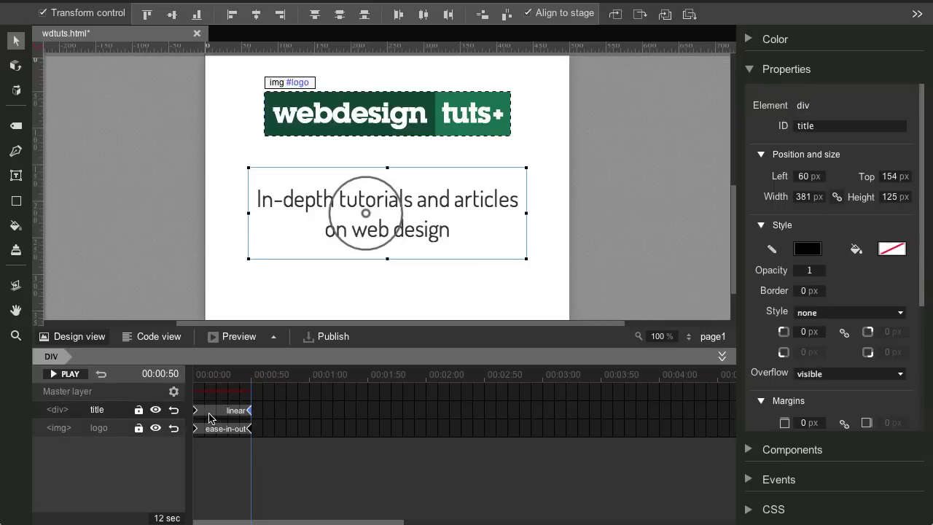
drag(209, 414, 271, 417)
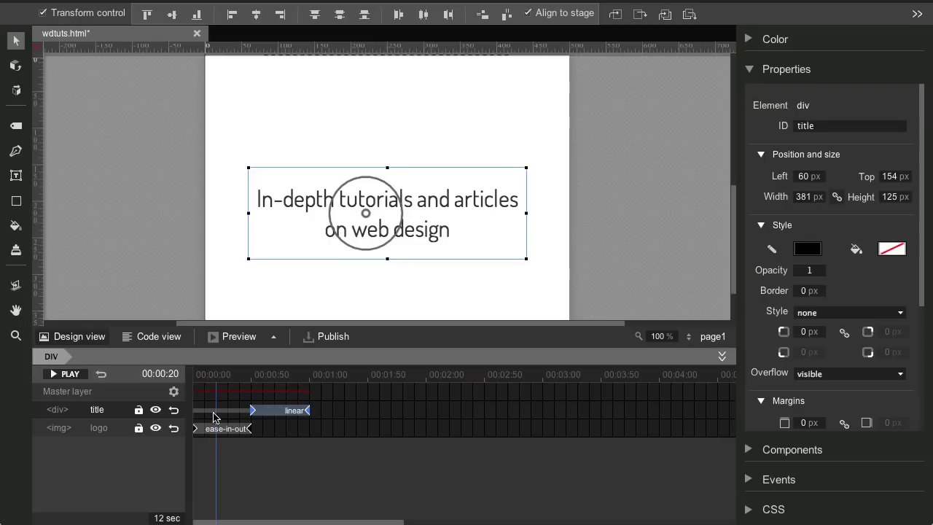
- Set the title's opacity to 0 at its 0.5 s starting keyframe, keeping full opacity at 1 s
click(286, 432)
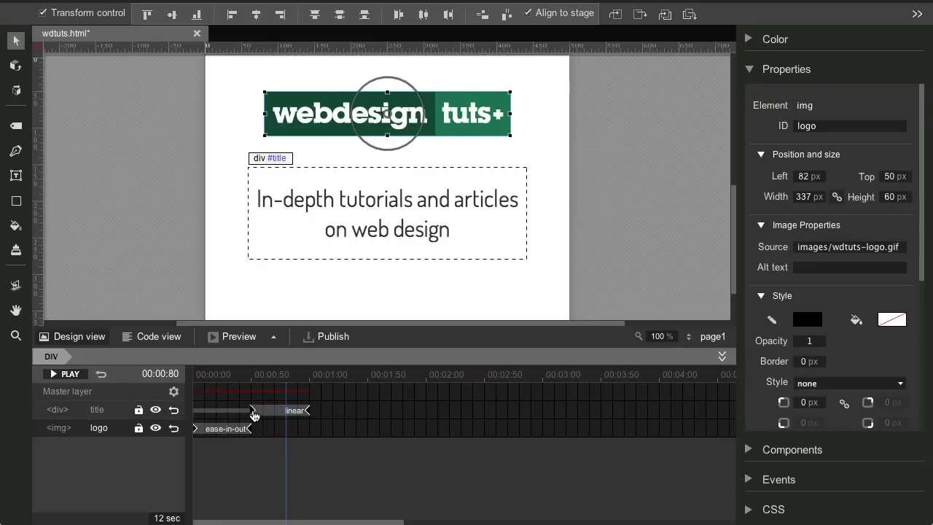
click(253, 412)
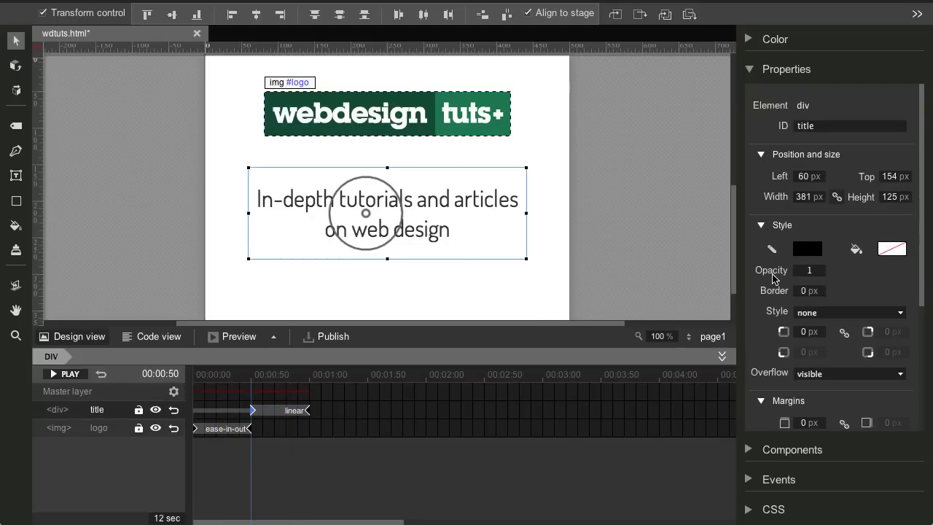
click(811, 271)
text(0)
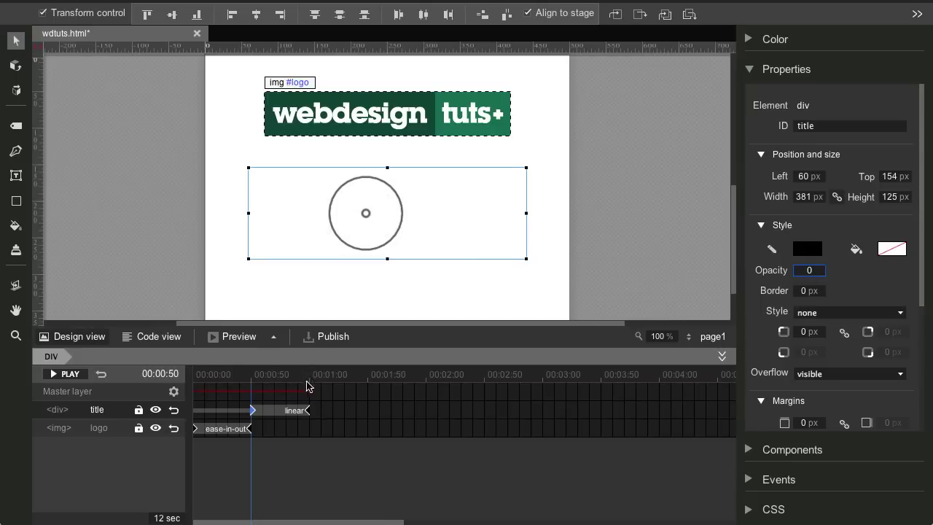
click(309, 411)
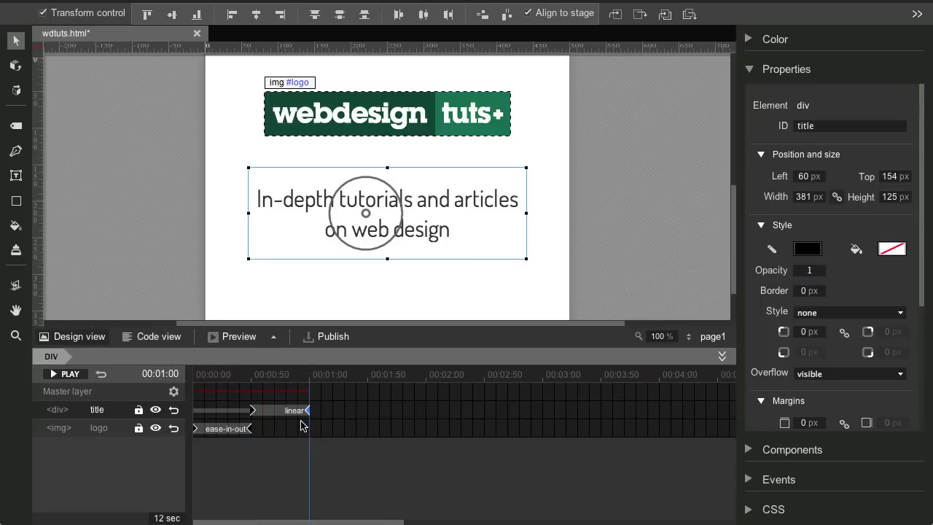
- Open the easing settings for the title's animation span and switch to a custom curve
right_click(295, 416)
click(332, 445)
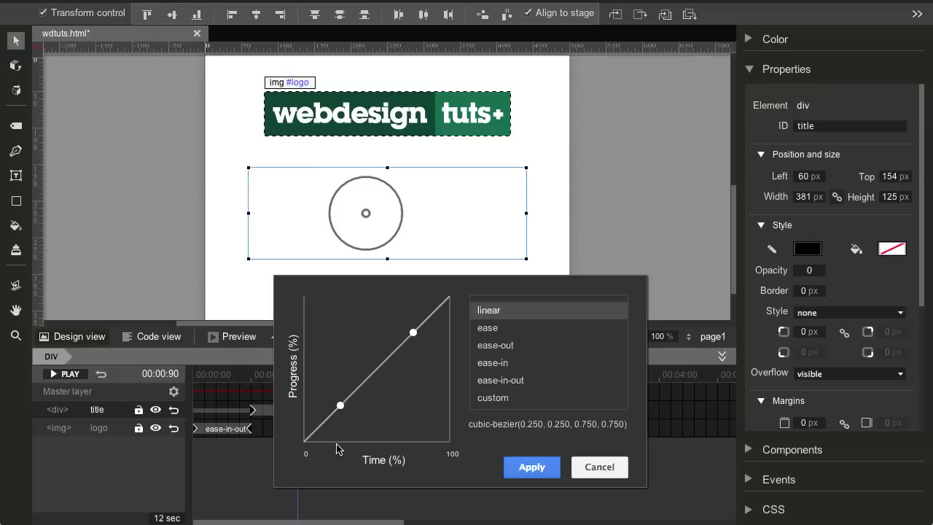
click(500, 383)
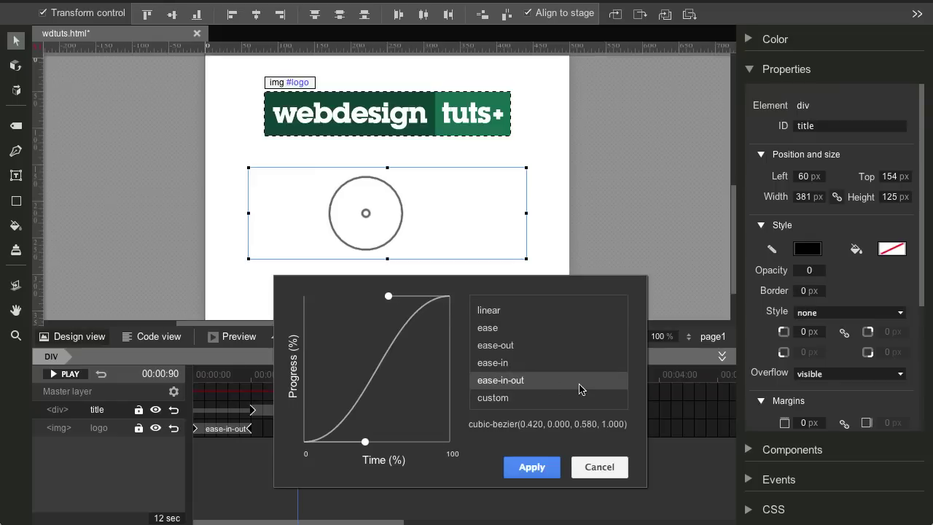
click(495, 400)
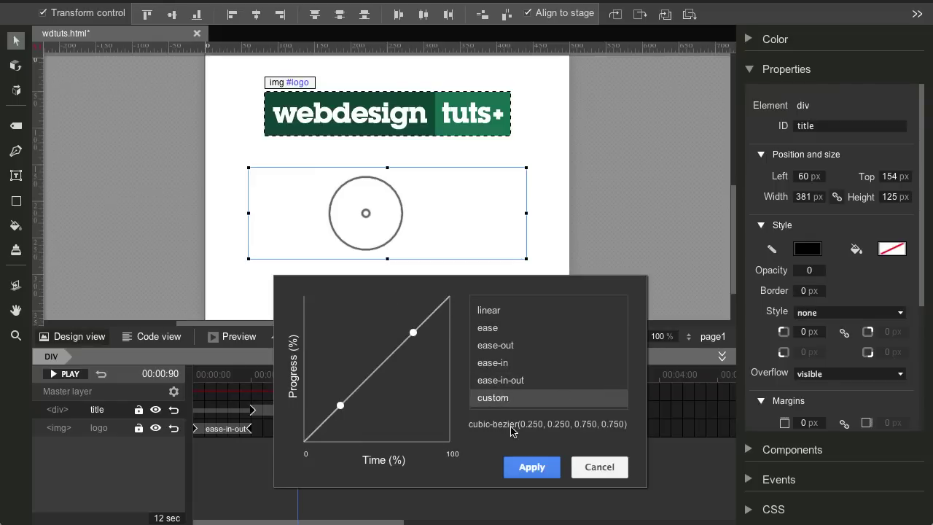
- Shape an overshooting cubic-bezier(0.650, -0.275, 0.355, 1.380) curve, apply it, and play the preview
drag(341, 404, 404, 454)
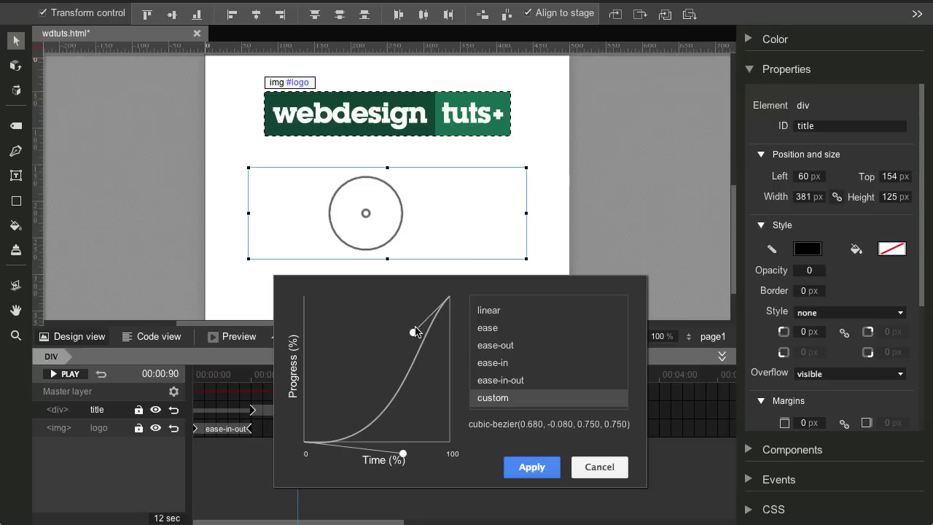
drag(414, 332, 361, 245)
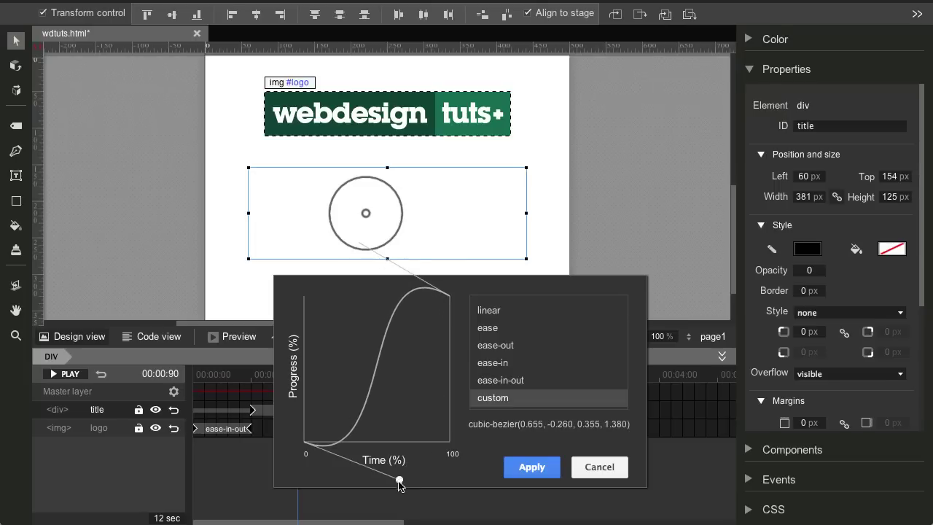
drag(398, 481, 398, 483)
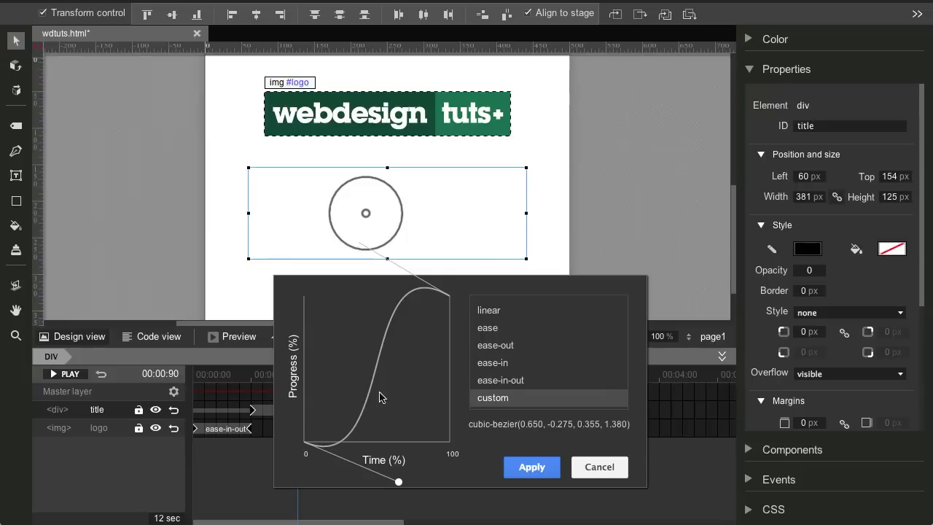
click(543, 469)
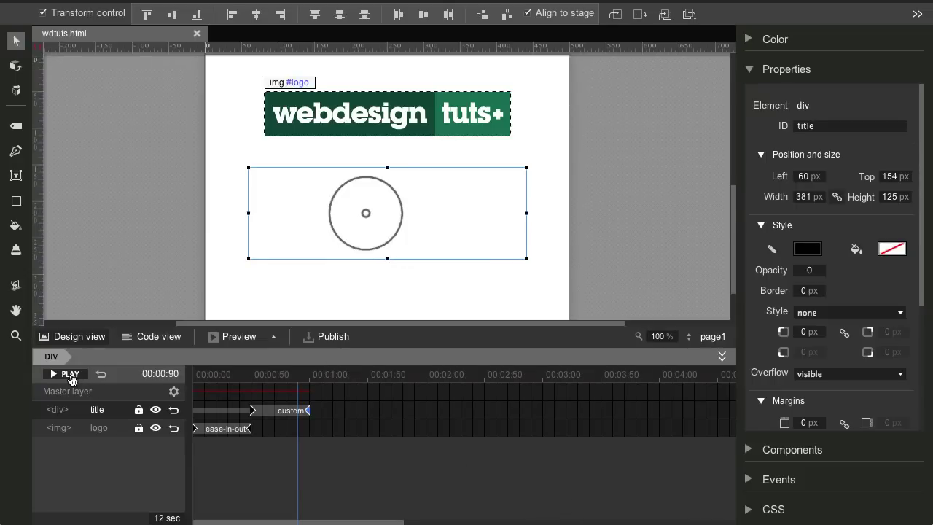
click(70, 375)
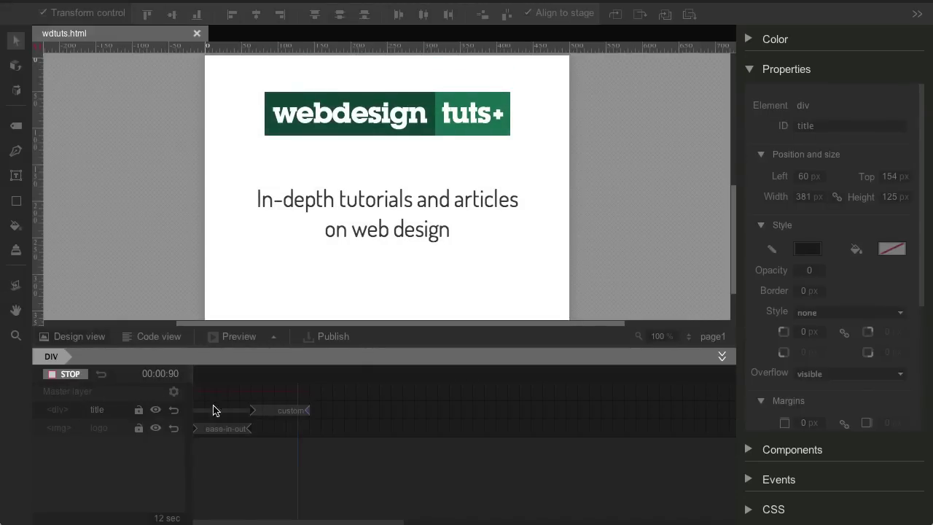
- Stop the preview and draw a 206 × 49 px div below the tagline
click(68, 374)
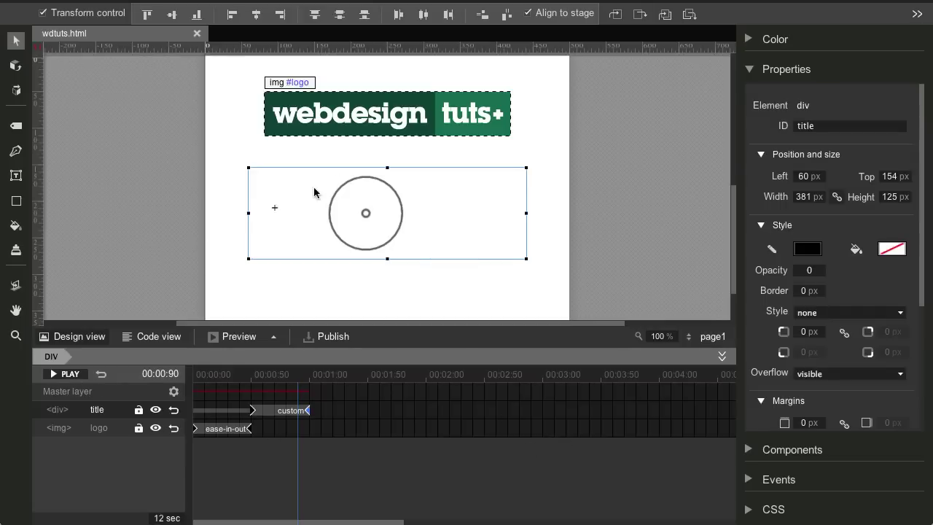
scroll(562, 210, down, 2)
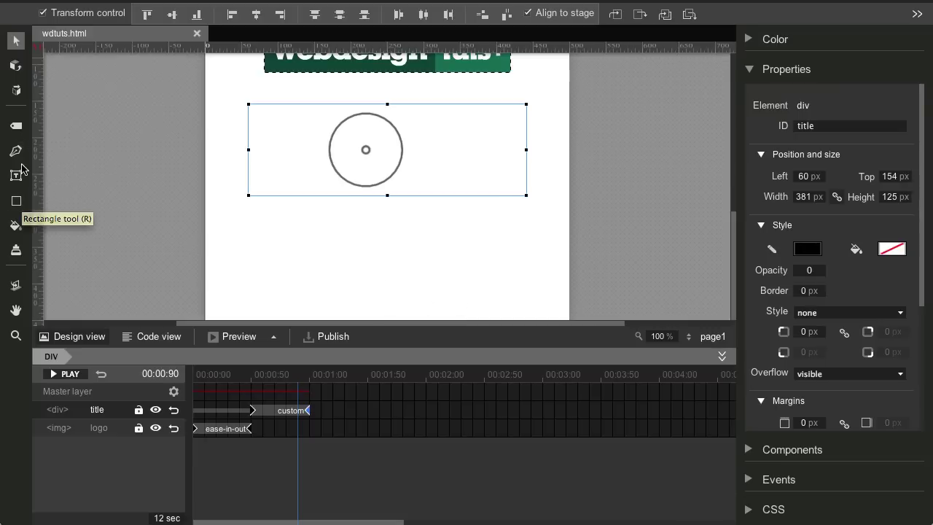
click(20, 129)
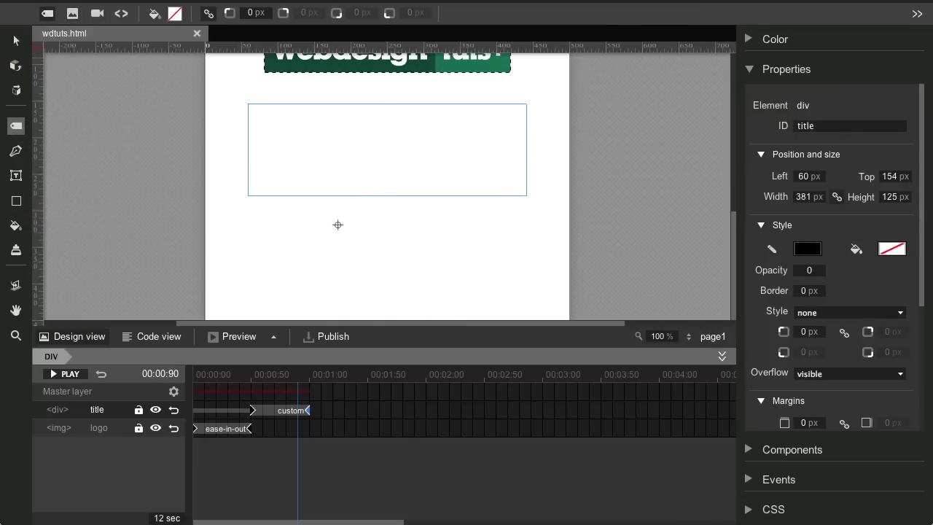
drag(310, 232, 460, 267)
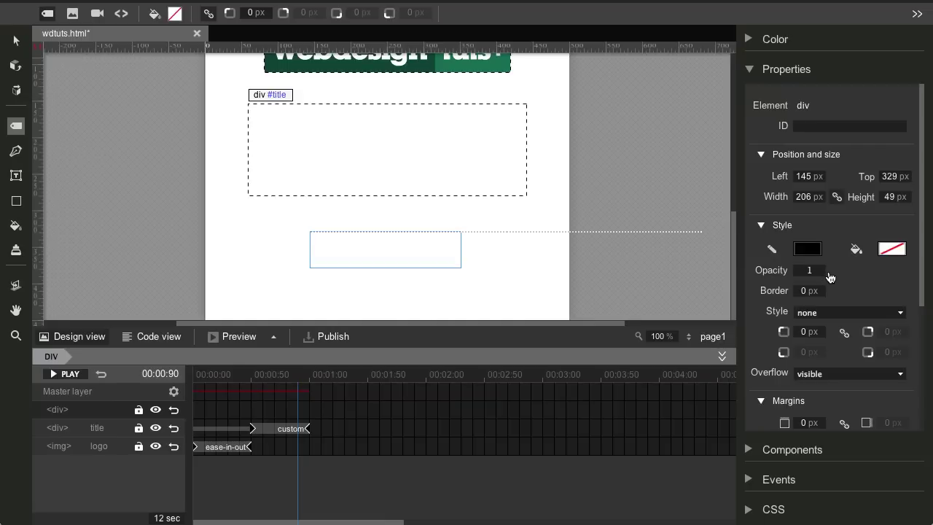
- Fill the new box with yellow #FFCC00
click(893, 248)
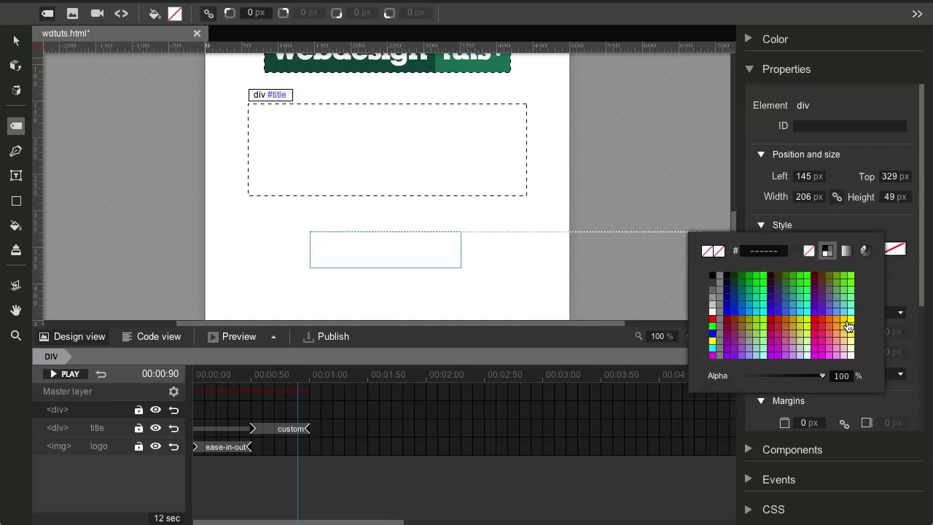
click(848, 325)
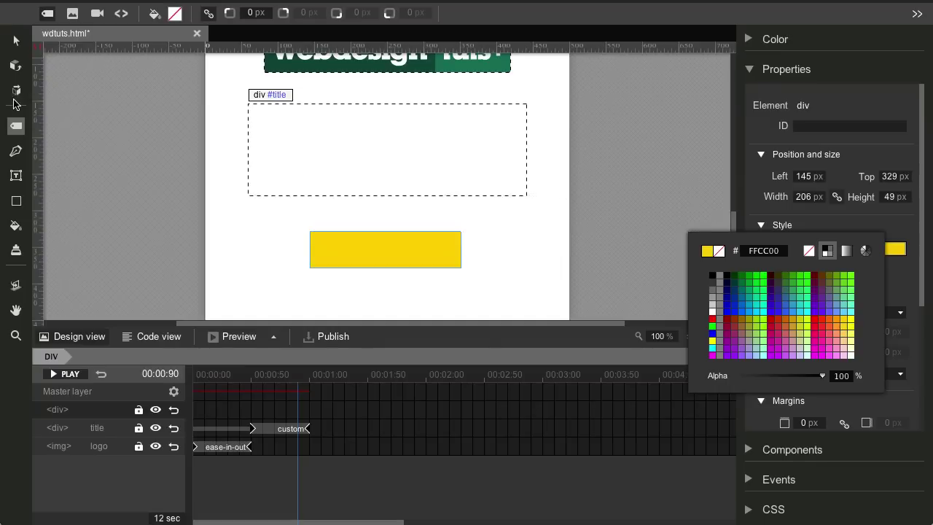
click(15, 176)
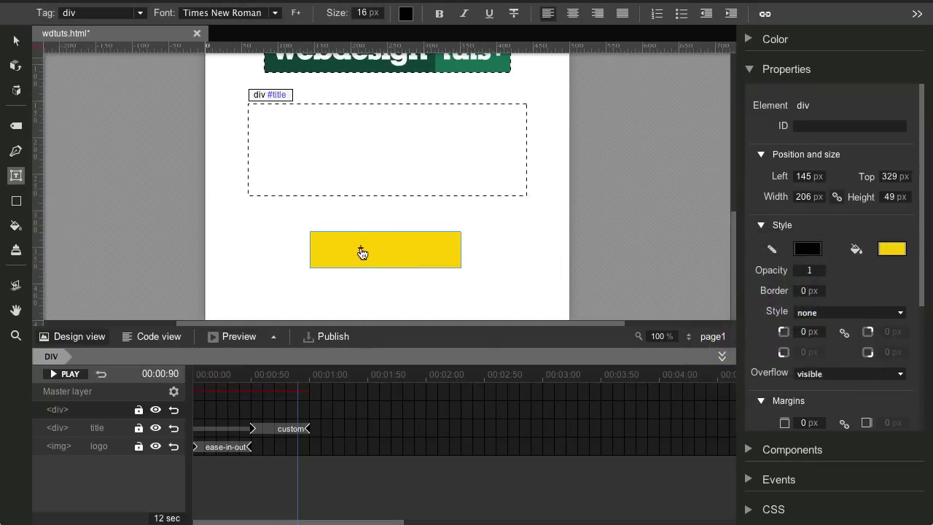
- Write 'Start Learning Now!' inside the yellow box and select all of it
click(387, 254)
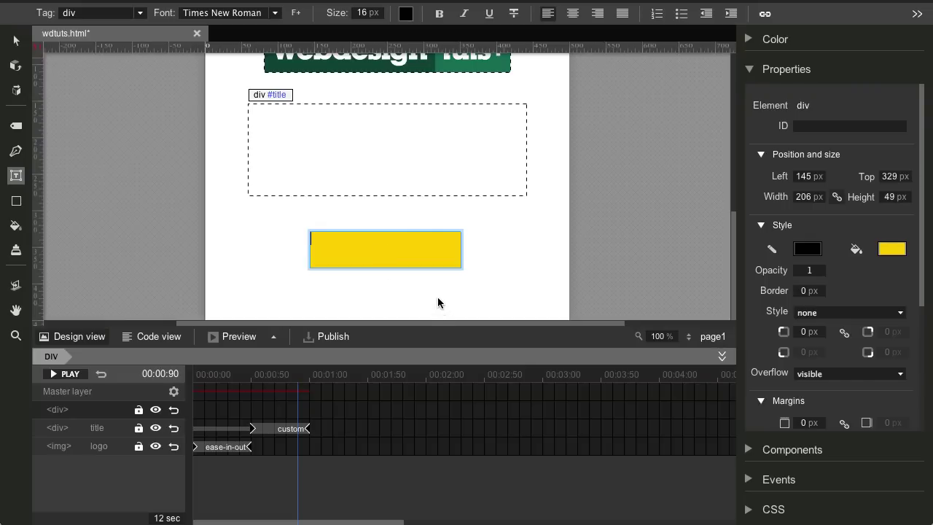
text(Start Learning Now!)
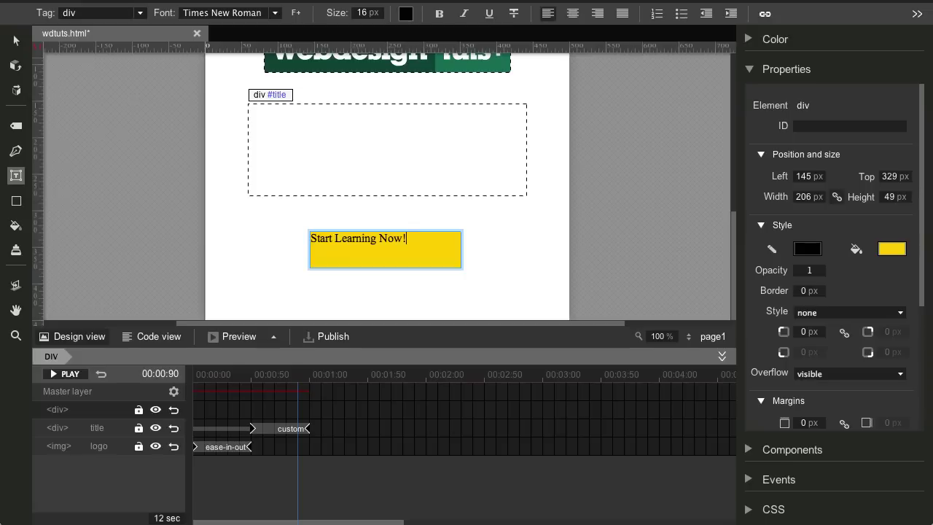
key(ctrl+a)
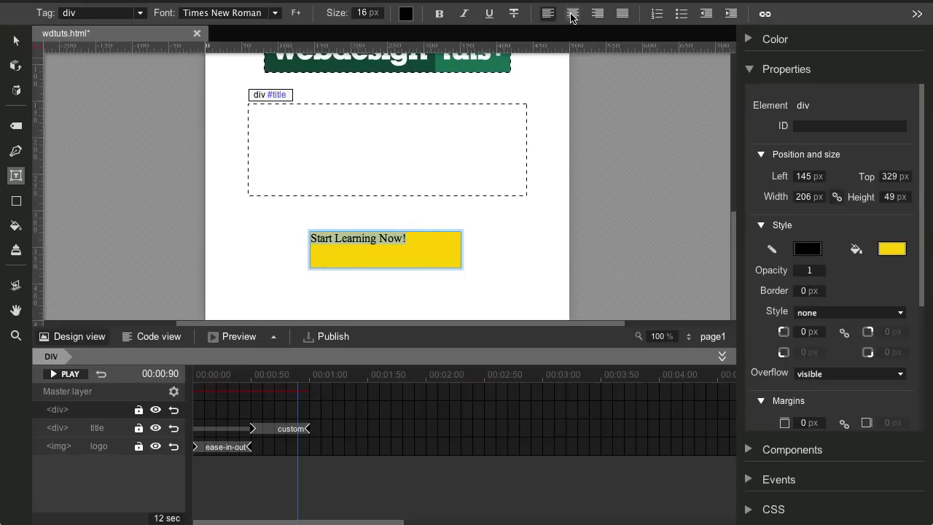
- Format the label as centred, bold, orange #FF6600 Dosis text at 24 px
click(572, 14)
click(274, 13)
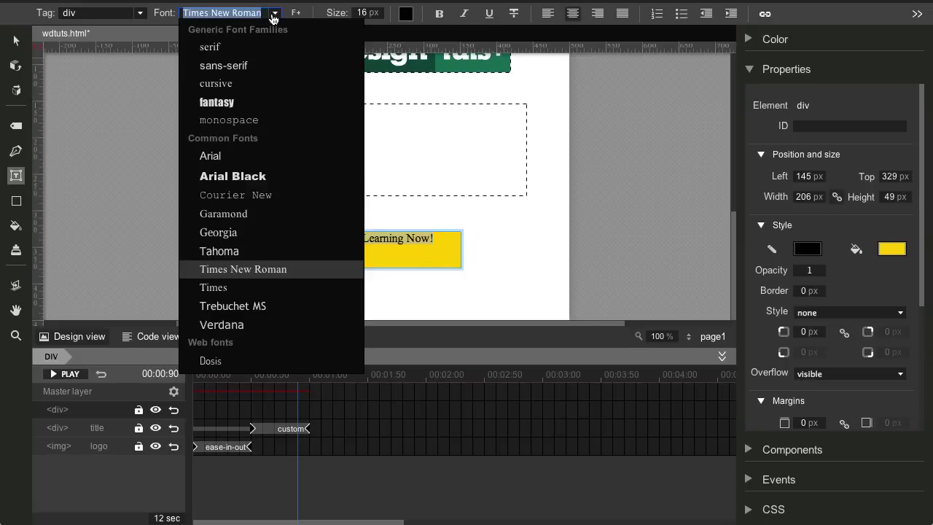
click(212, 361)
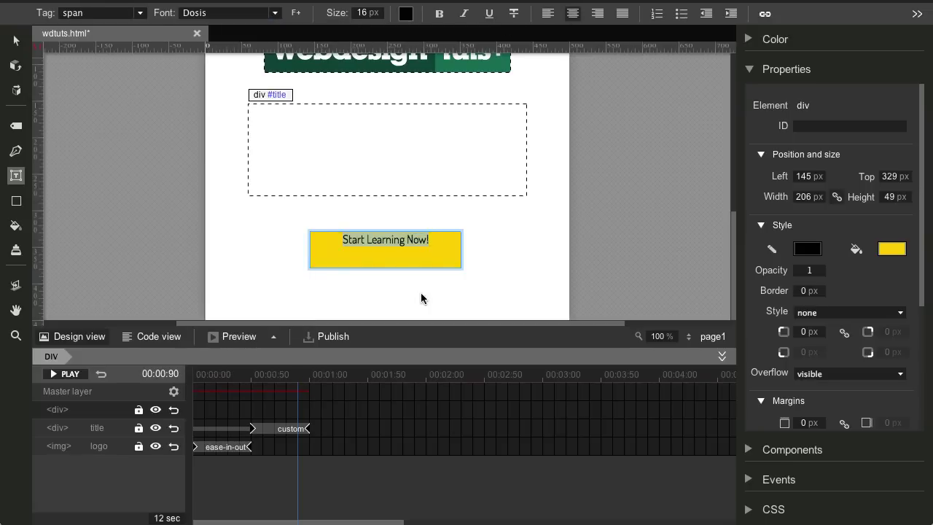
click(439, 13)
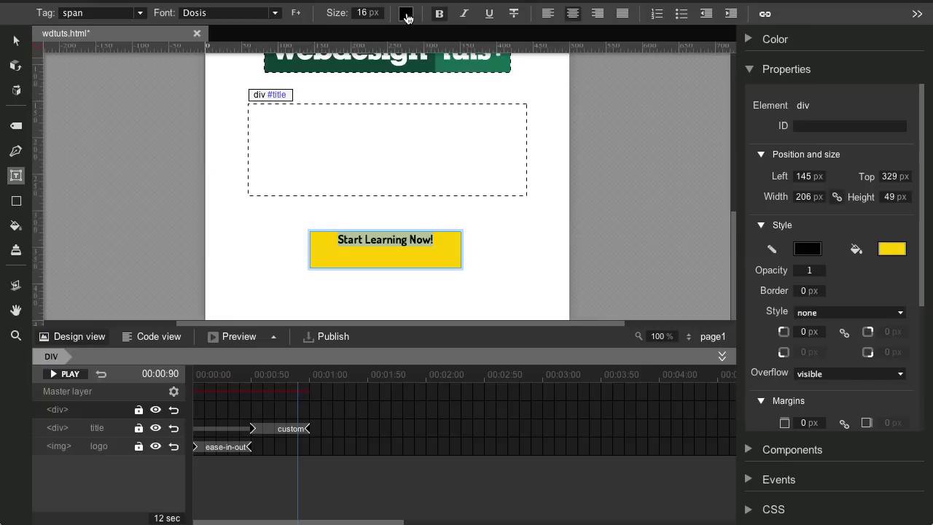
click(407, 15)
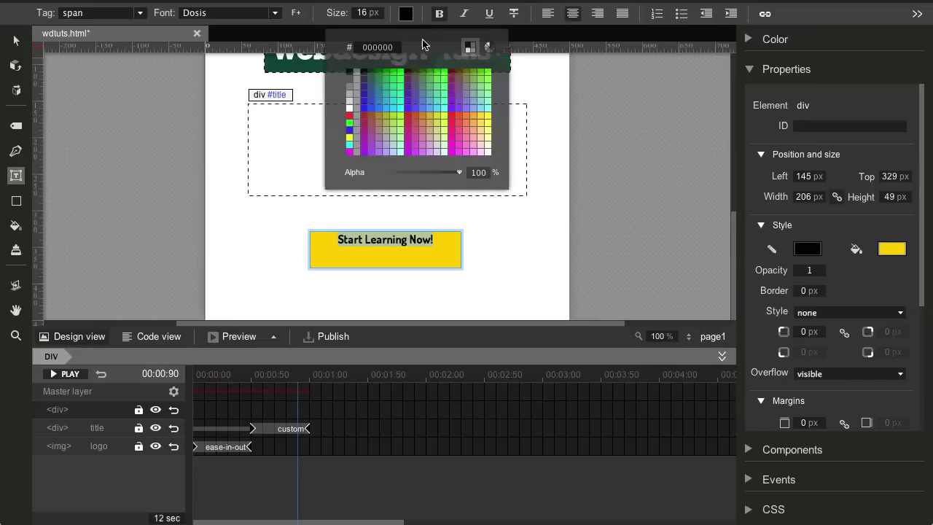
click(470, 122)
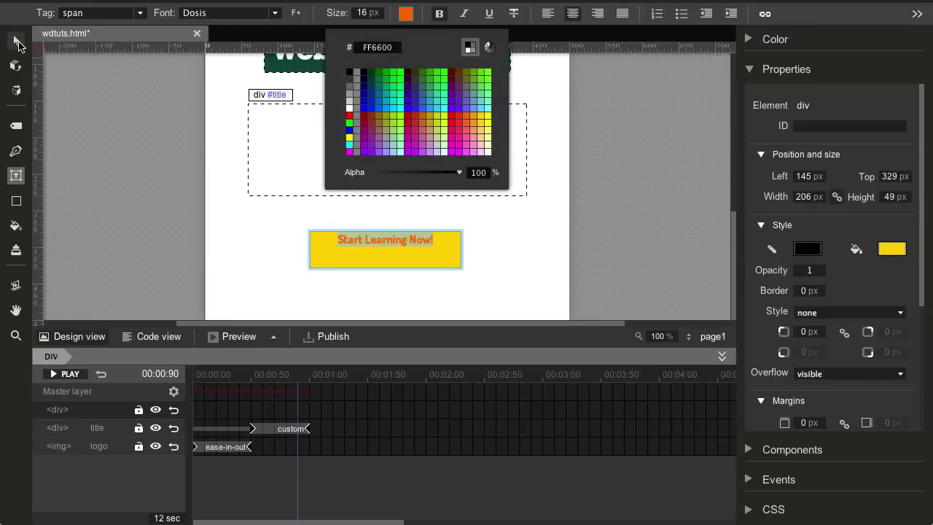
drag(367, 10, 366, 9)
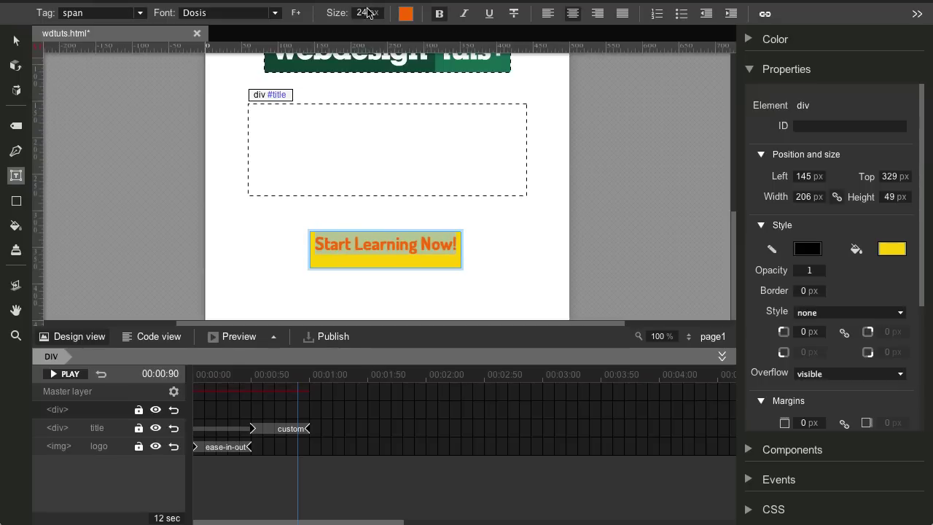
click(16, 41)
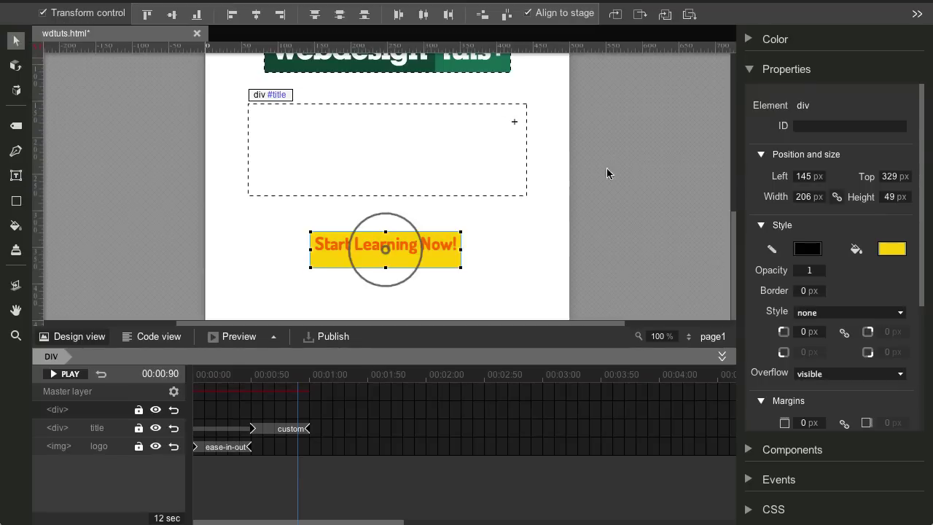
- Select the yellow button and give it 10 px padding on all sides
click(629, 241)
click(376, 242)
scroll(845, 343, down, 3)
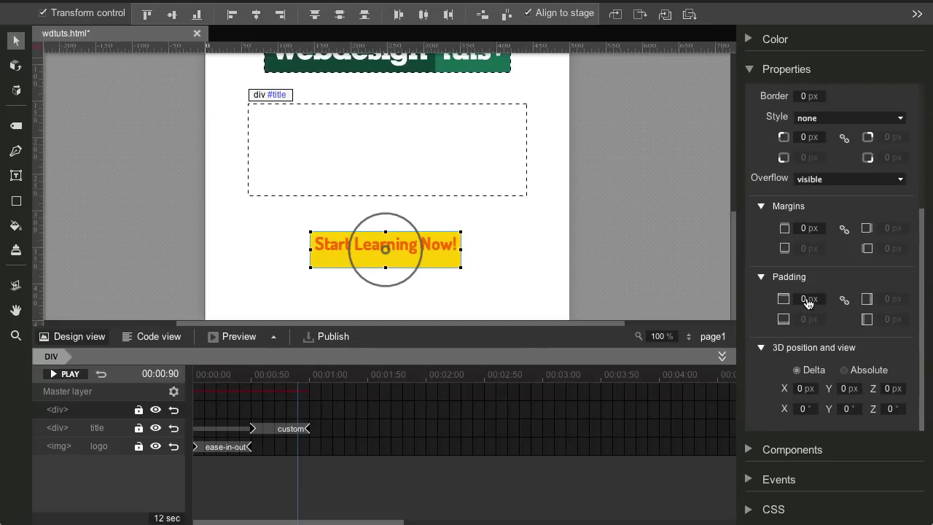
click(807, 299)
text(10)
key(Return)
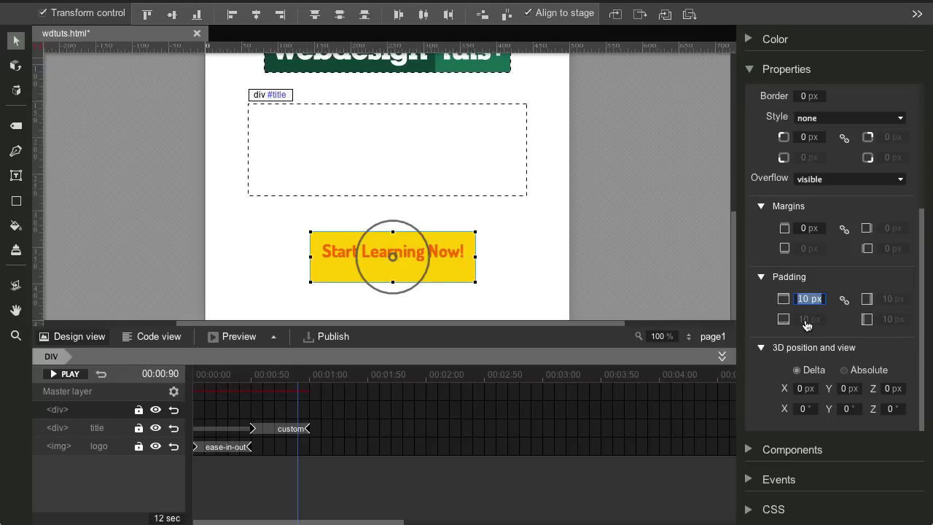
- Try other padding values (20 px right, then 15 px), settling back on 10 px all round
click(844, 300)
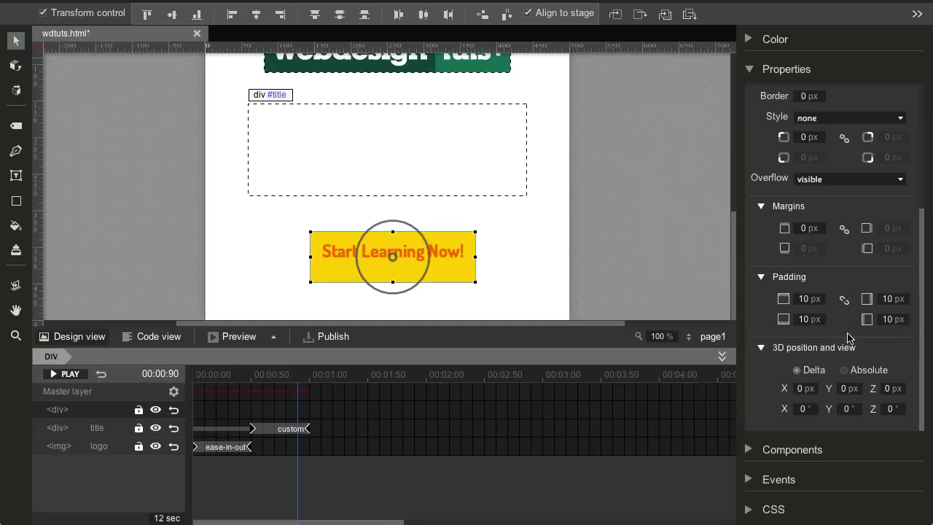
click(890, 319)
text(20)
key(Return)
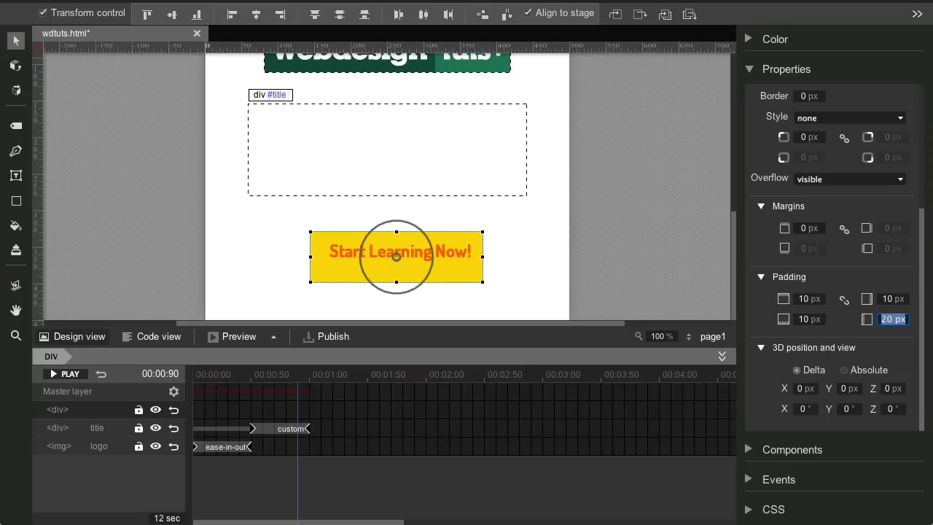
click(844, 300)
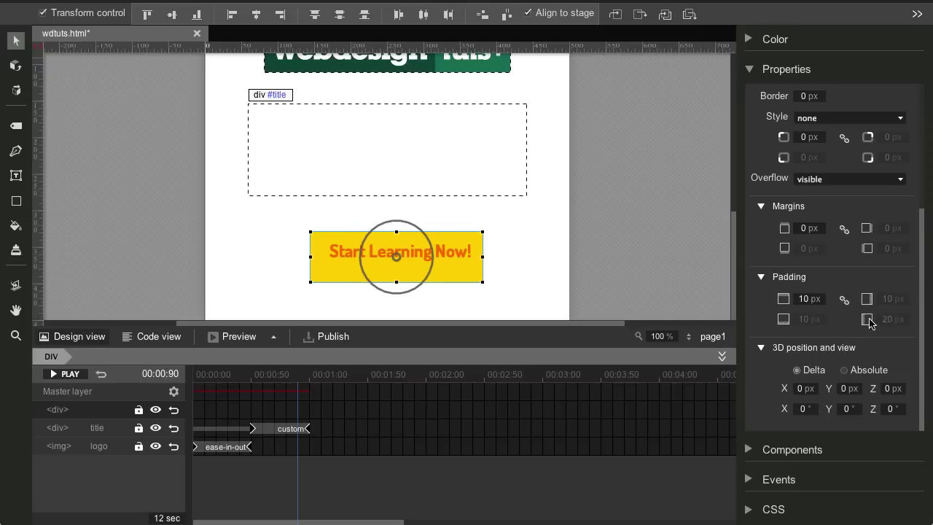
click(815, 302)
text(15)
key(Return)
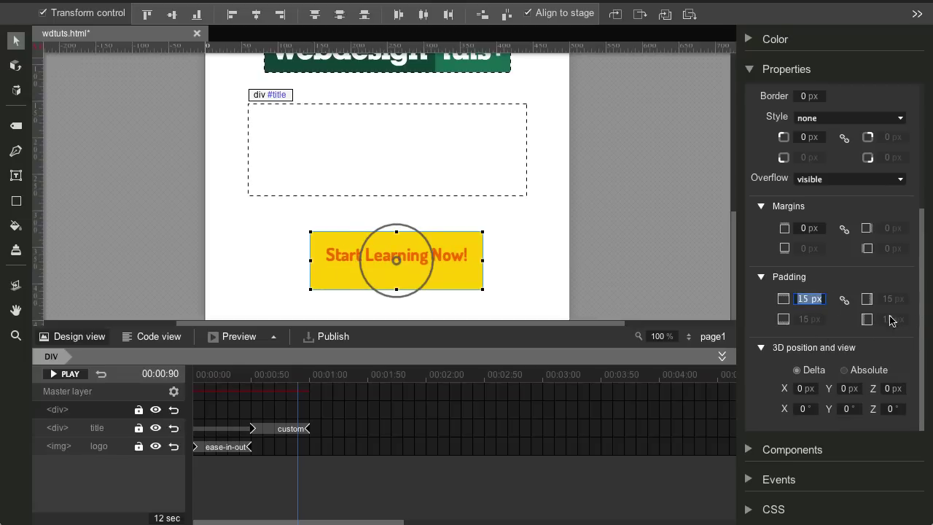
text(10)
key(Return)
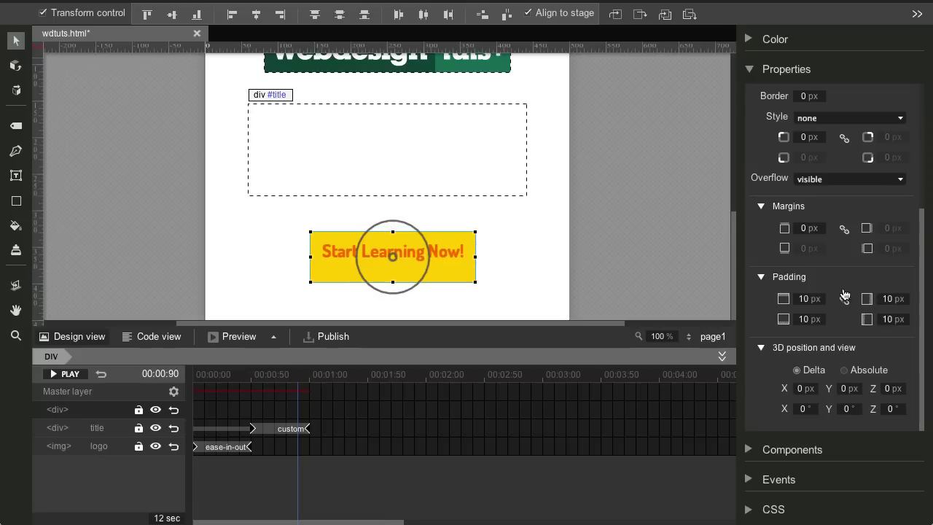
- Unlink the padding sides and set the right and left padding to 20 px
click(844, 299)
click(893, 299)
text(20)
key(Tab)
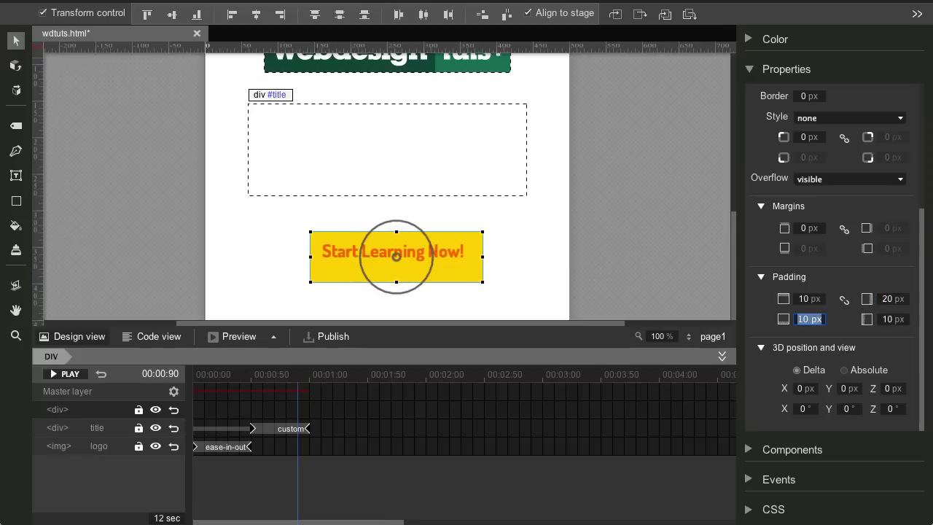
key(Tab)
text(20)
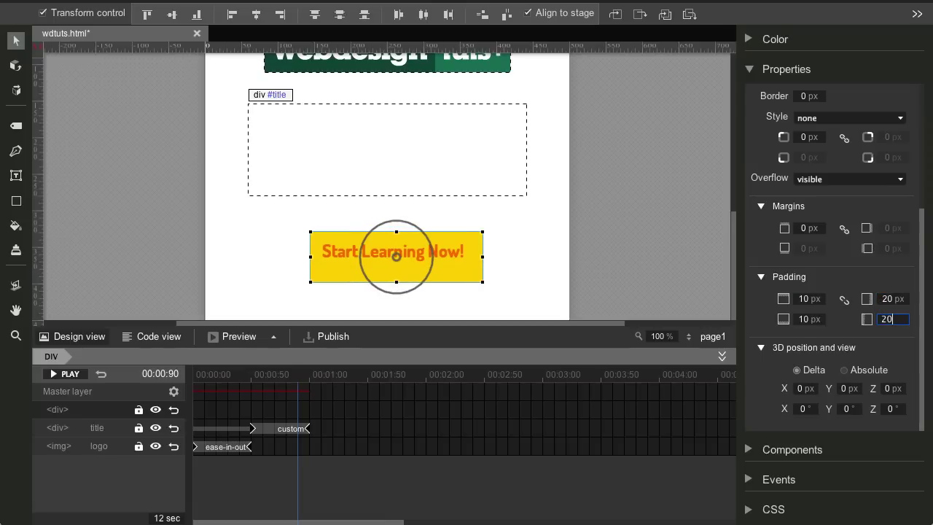
key(Return)
- Shrink the button to 35 px tall and centre it horizontally on the banner
click(630, 206)
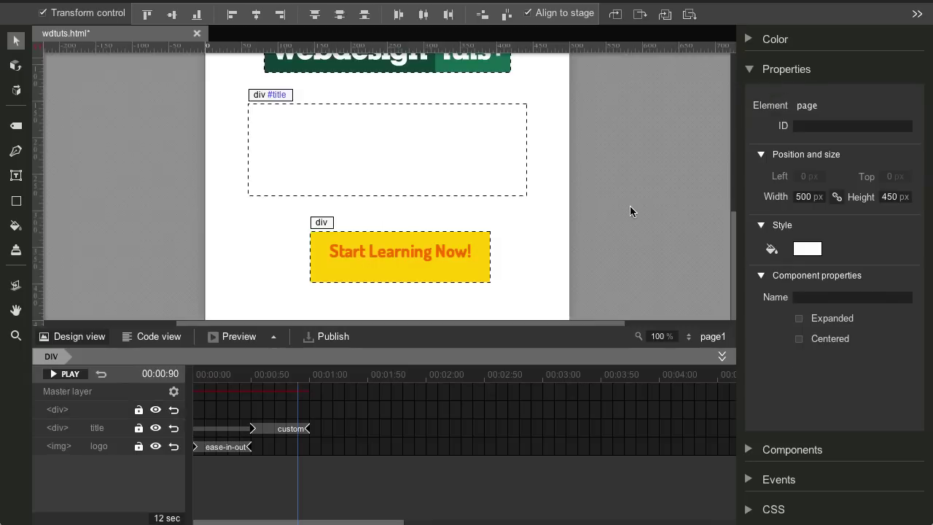
click(461, 266)
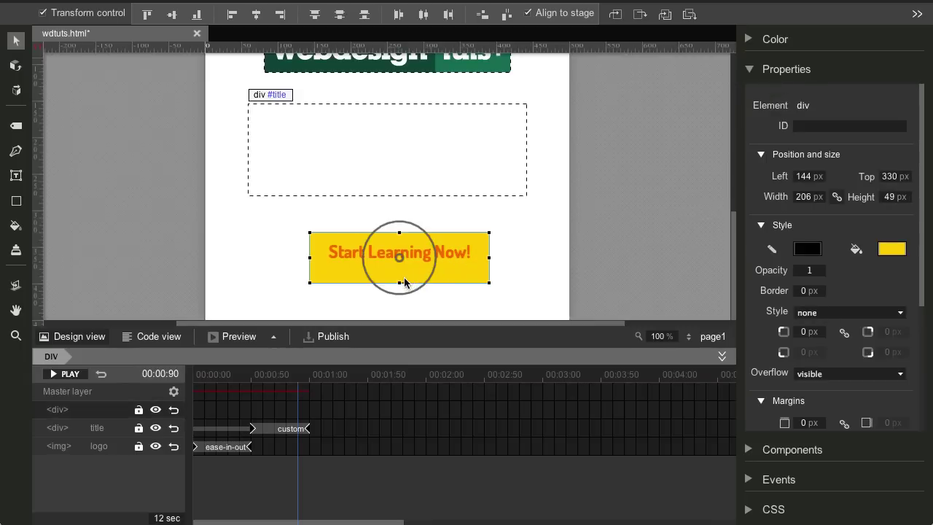
drag(399, 286, 400, 273)
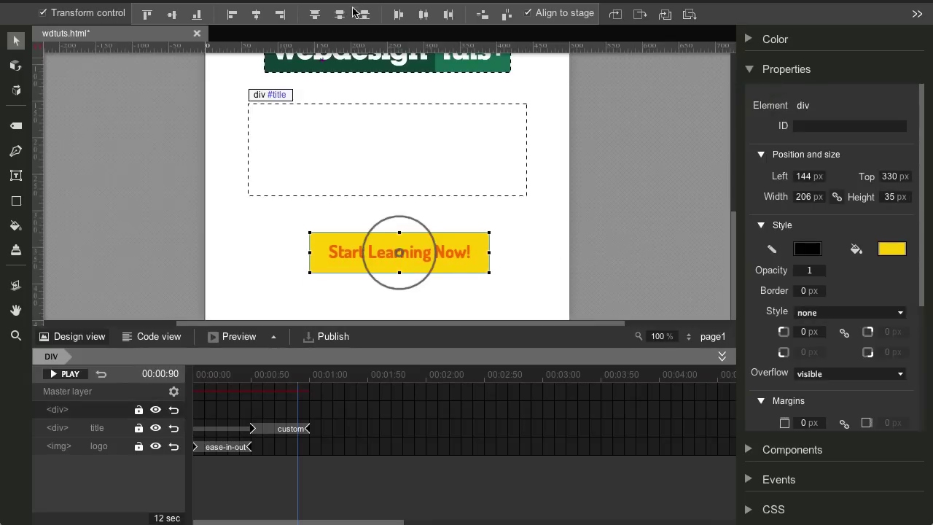
click(256, 14)
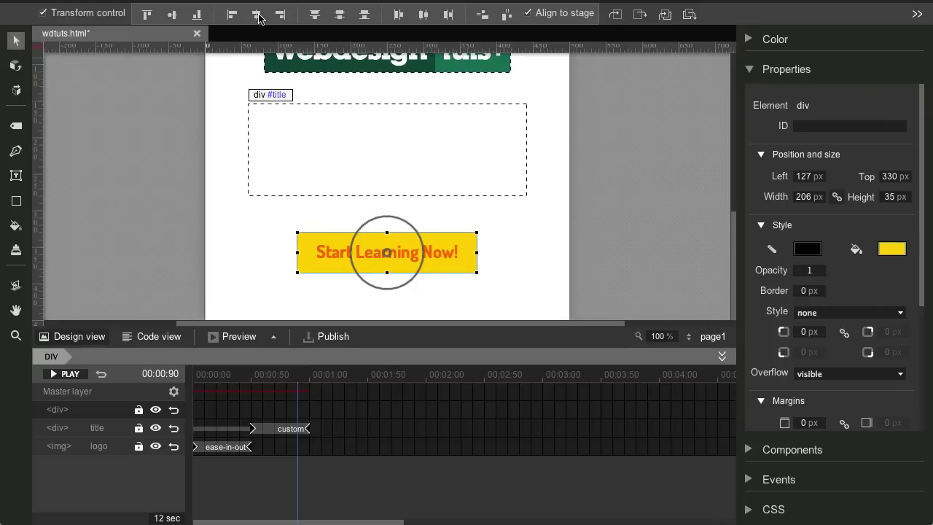
click(625, 194)
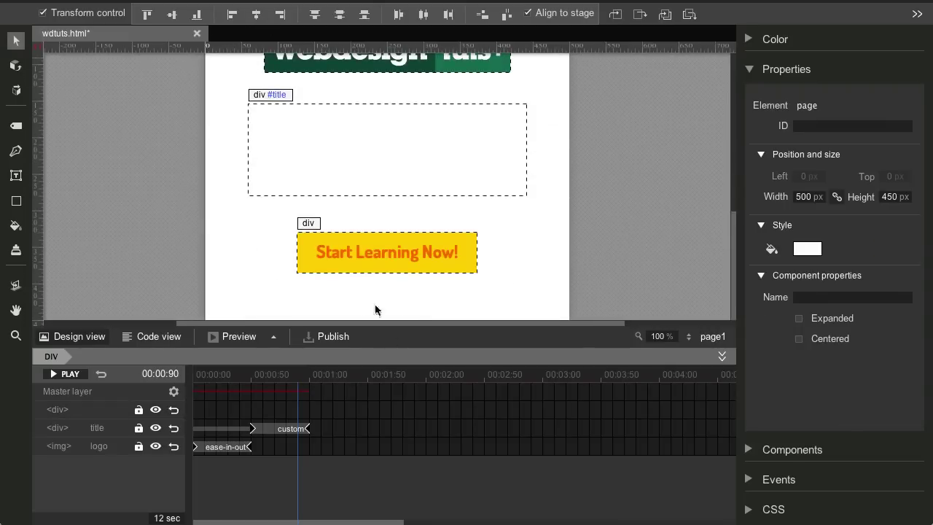
- With the playhead at 00:01:00, give the Start Learning Now! button the ID cta
click(312, 412)
click(387, 252)
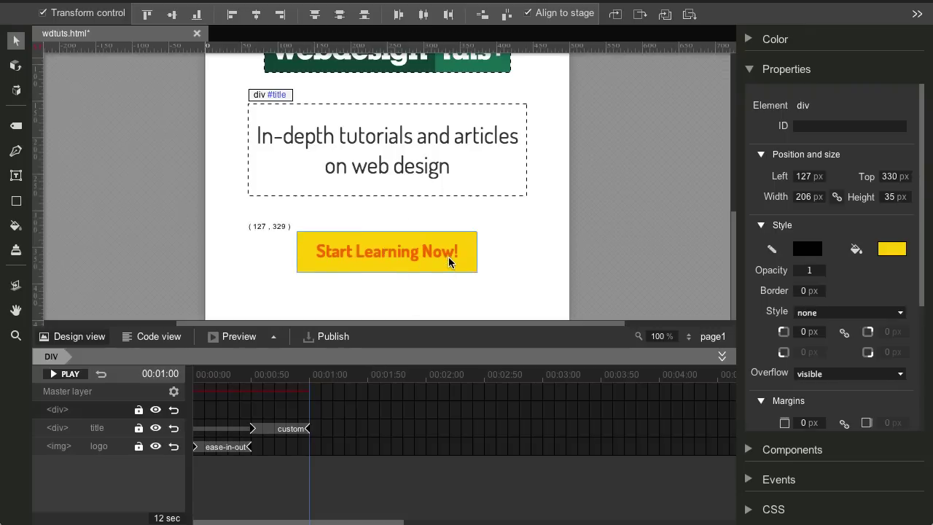
drag(386, 252, 386, 251)
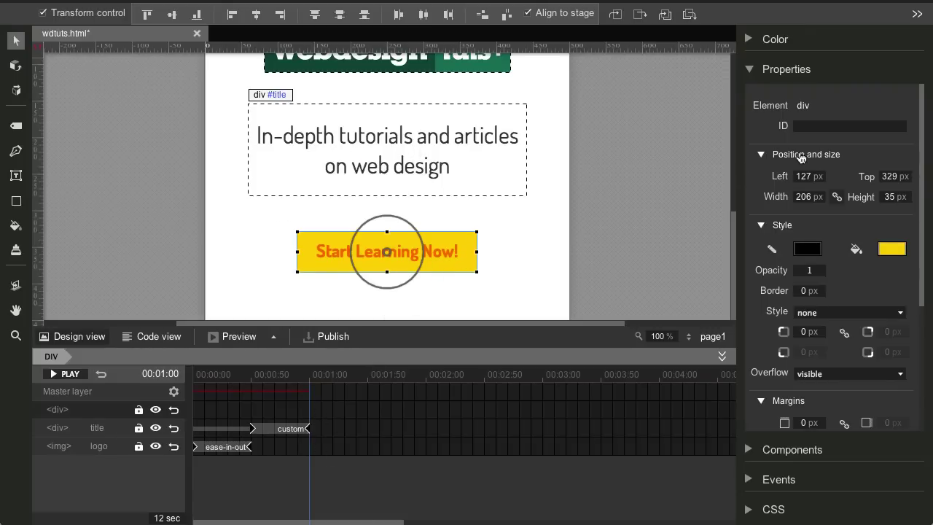
click(815, 122)
key(Return)
- Insert a keyframe for cta at 00:01:10 and shift its animation span slightly later
click(570, 229)
click(438, 258)
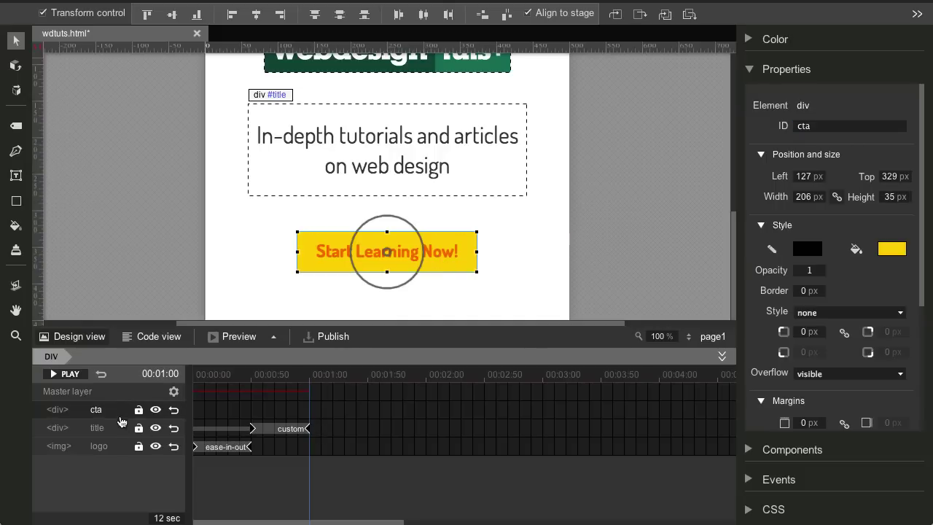
click(322, 411)
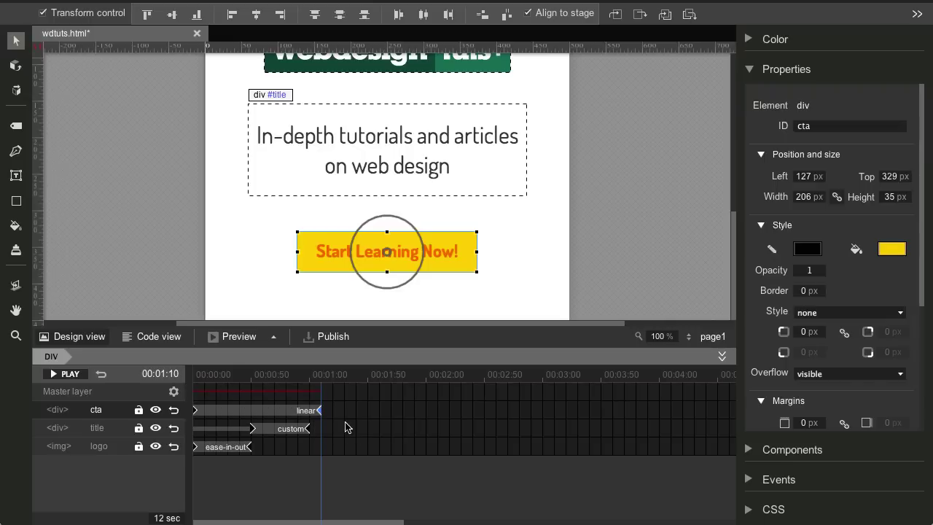
click(229, 414)
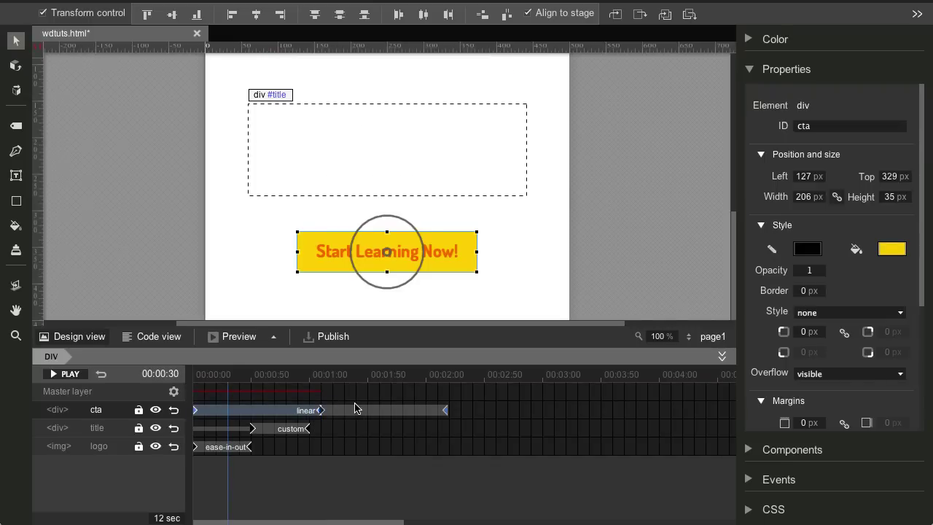
drag(353, 409, 356, 409)
click(356, 409)
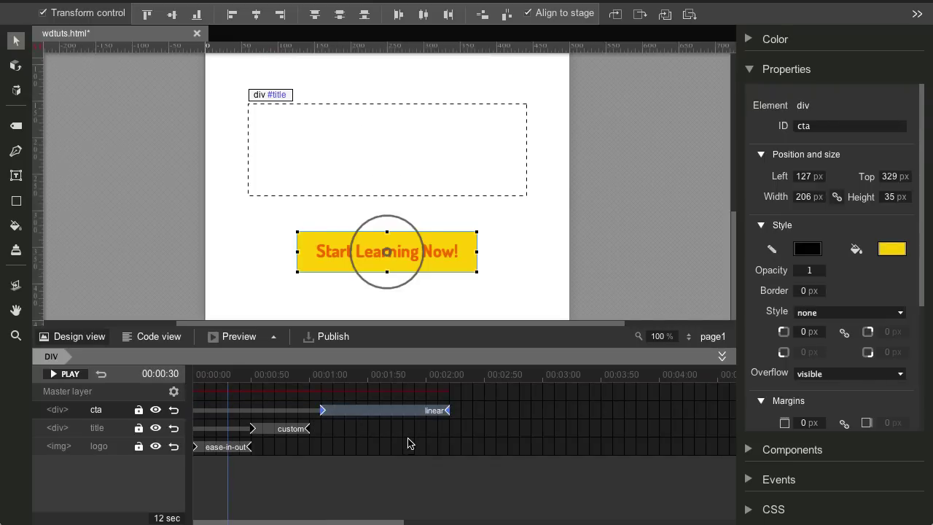
- Apply ease-in-out easing to the cta animation span
right_click(435, 413)
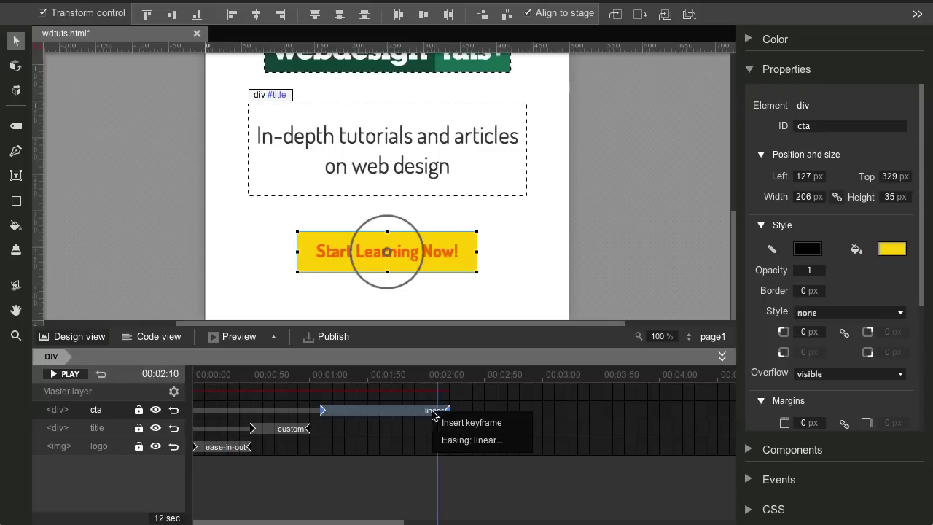
click(478, 440)
click(511, 379)
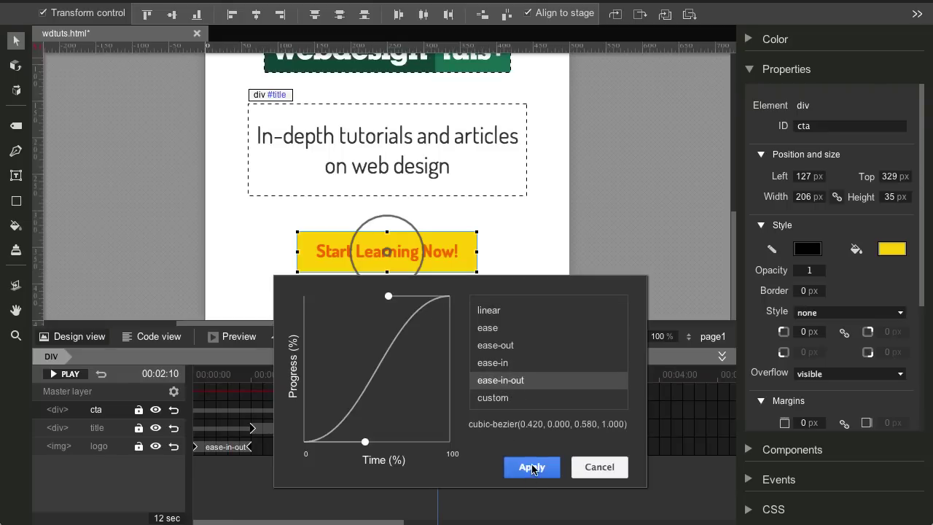
click(532, 467)
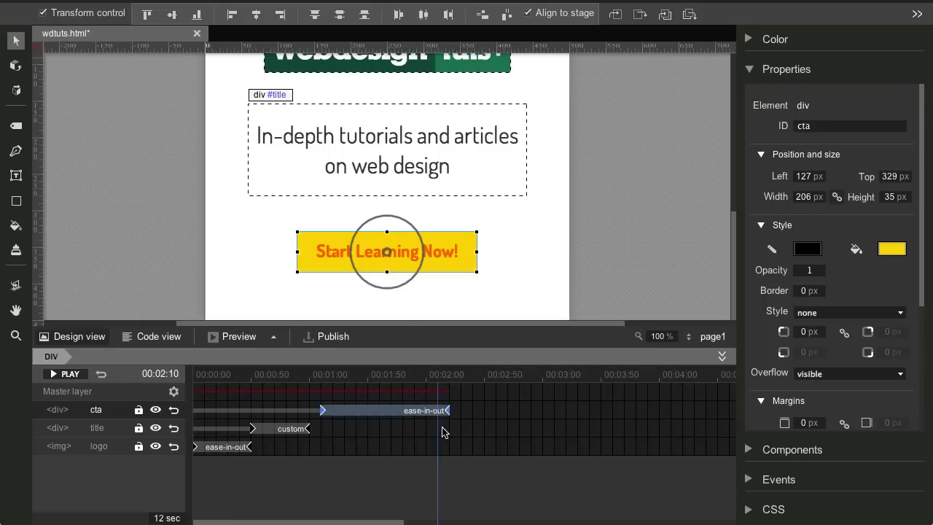
- At the cta starting keyframe, set opacity to 0 and the background to red
click(324, 411)
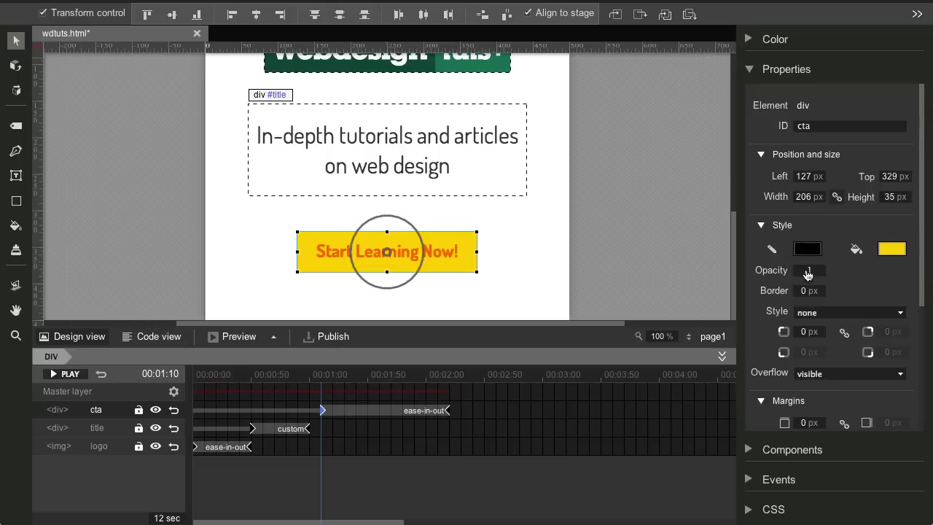
drag(807, 274, 401, 348)
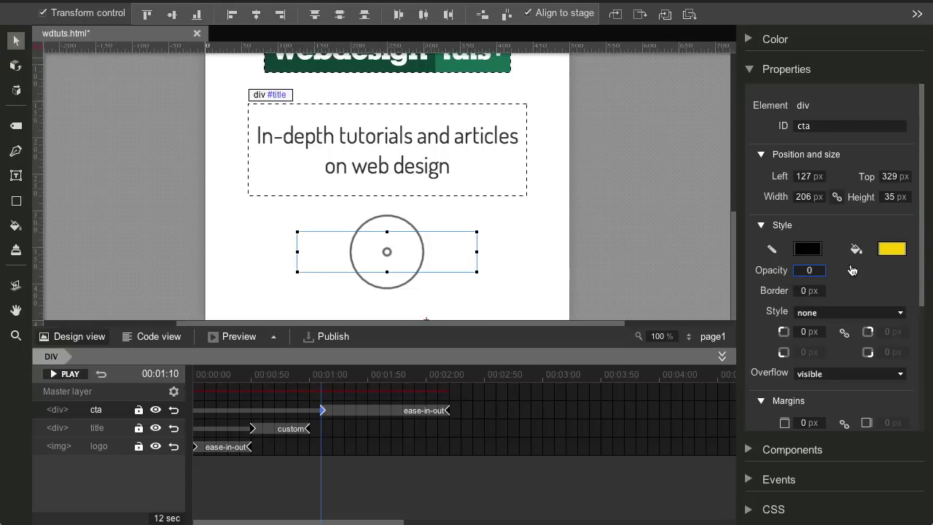
click(889, 252)
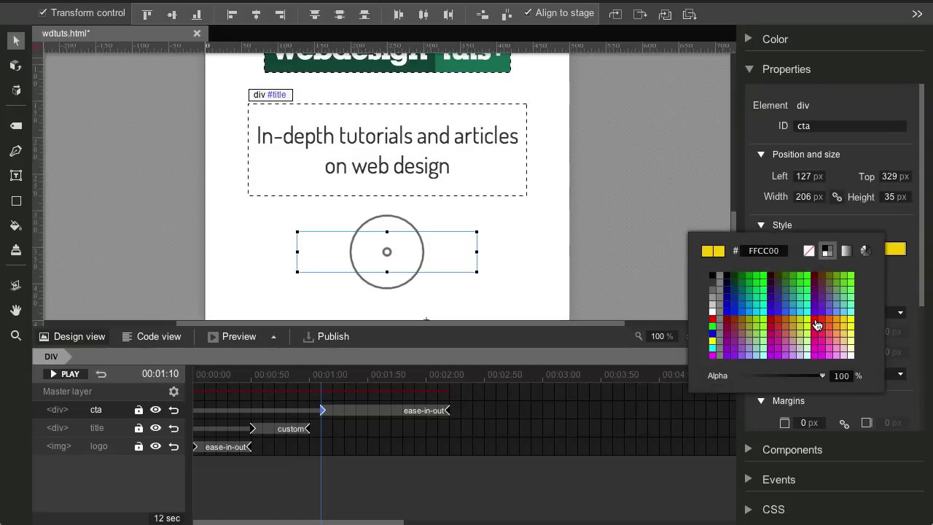
click(817, 322)
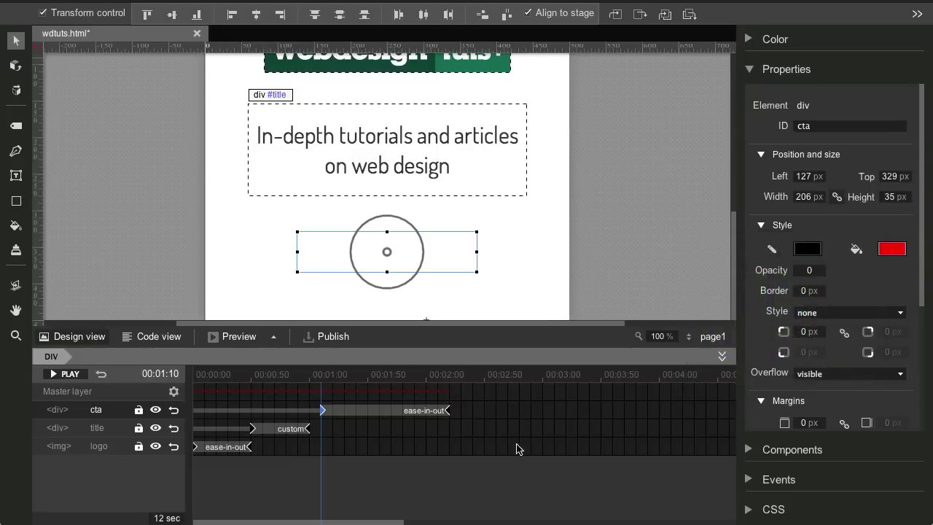
click(635, 258)
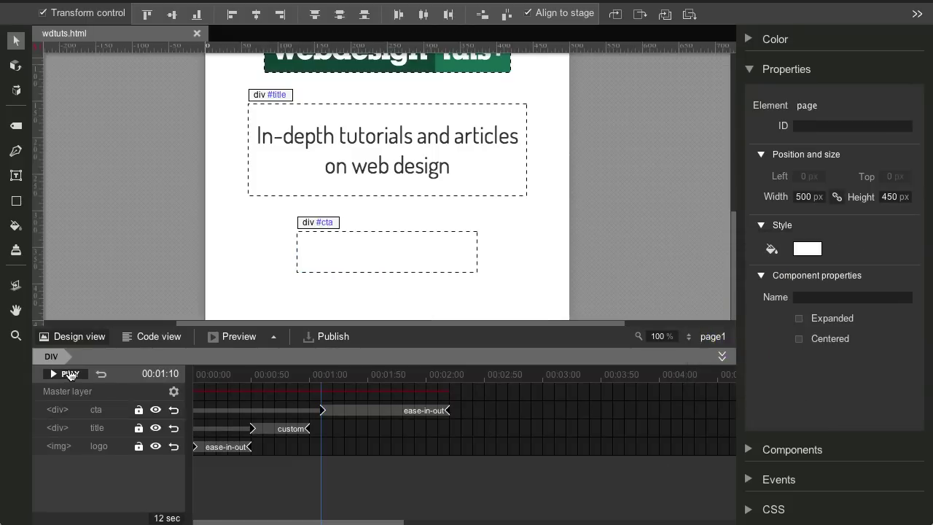
- Play the animation, then change the cta starting keyframe's background back to yellow
click(67, 374)
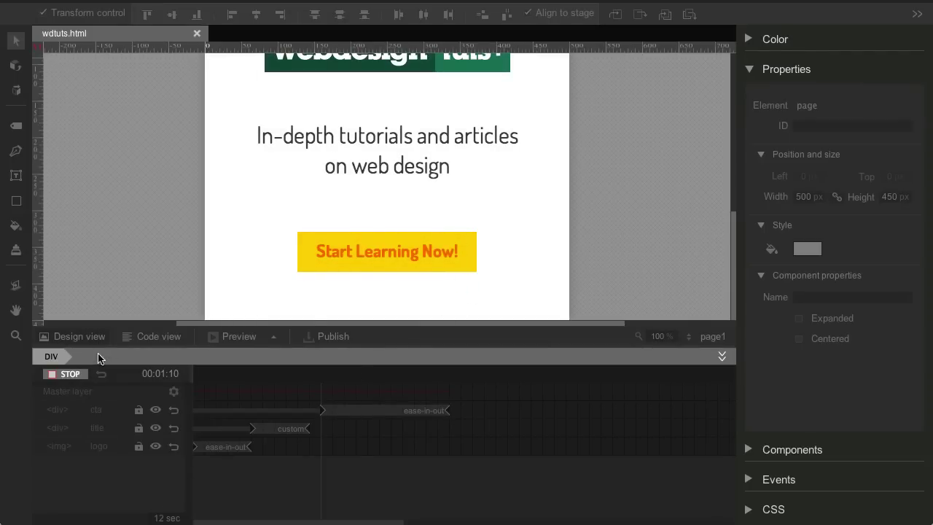
click(73, 376)
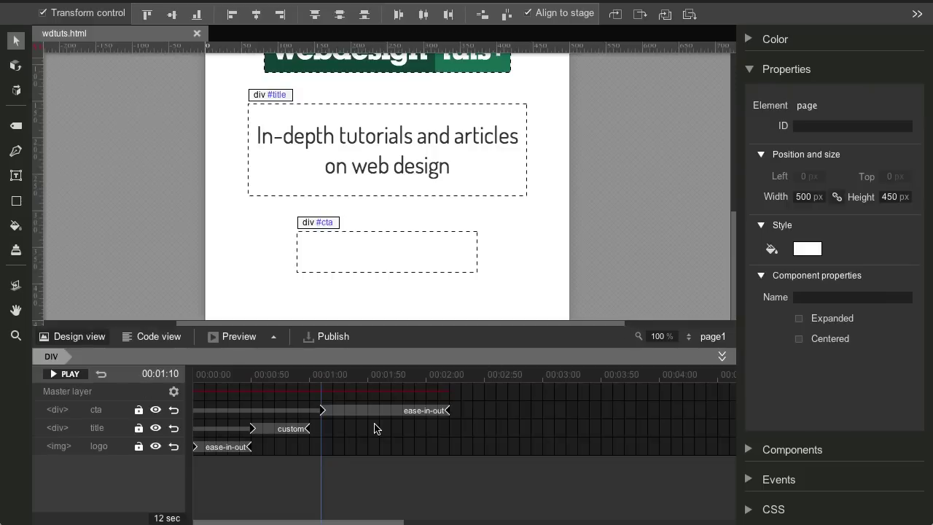
click(323, 410)
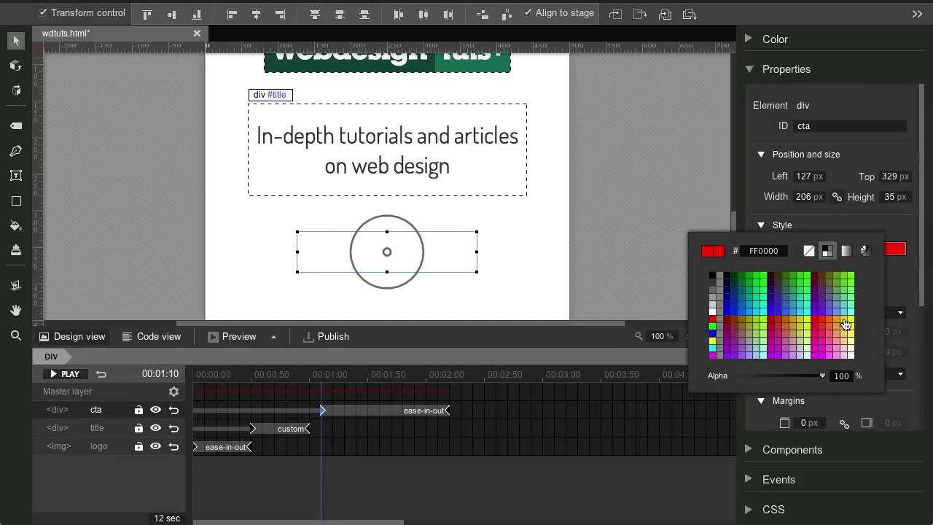
click(846, 323)
click(622, 219)
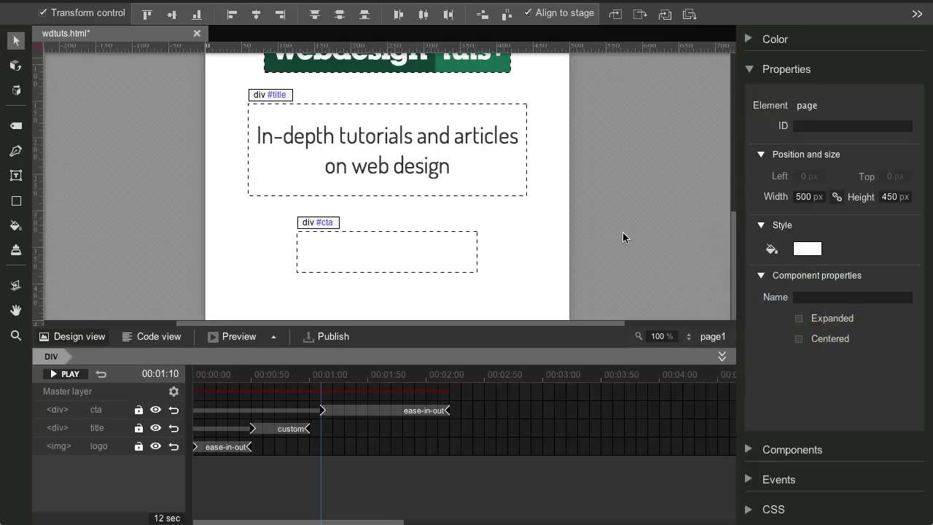
- Preview the banner in Chrome, check the Start Learning Now! label, then return to the editor
click(234, 340)
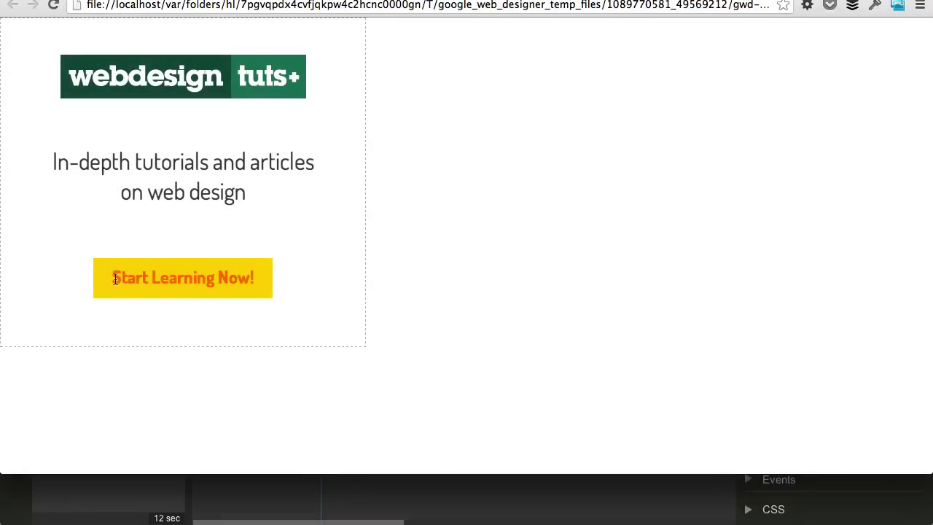
drag(114, 279, 257, 278)
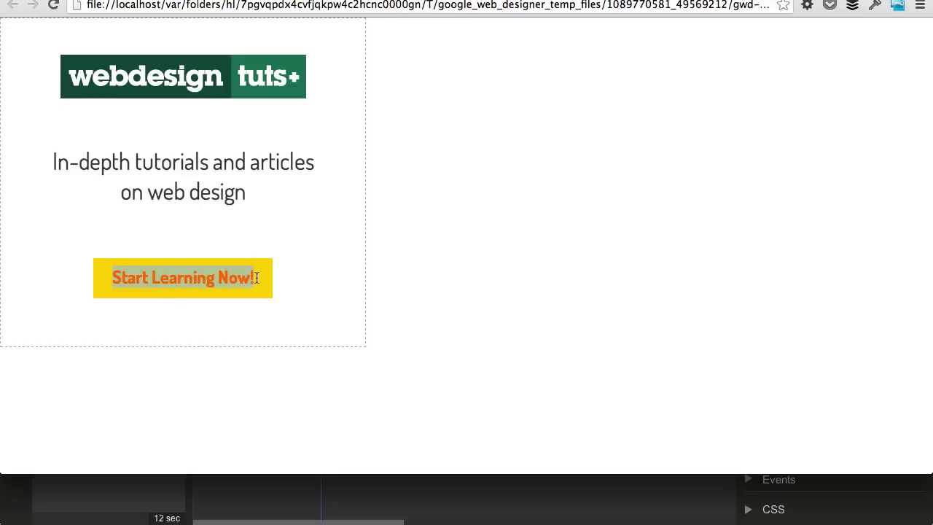
click(475, 189)
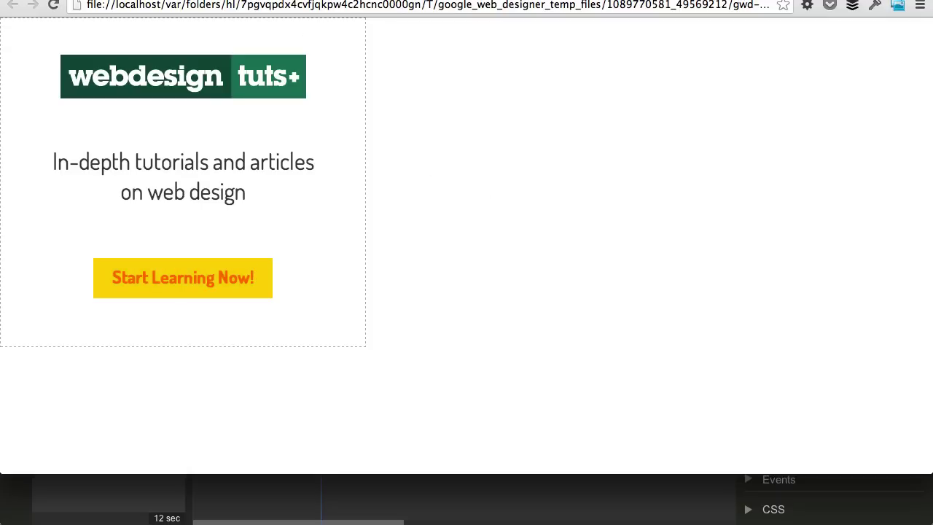
key(super+Tab)
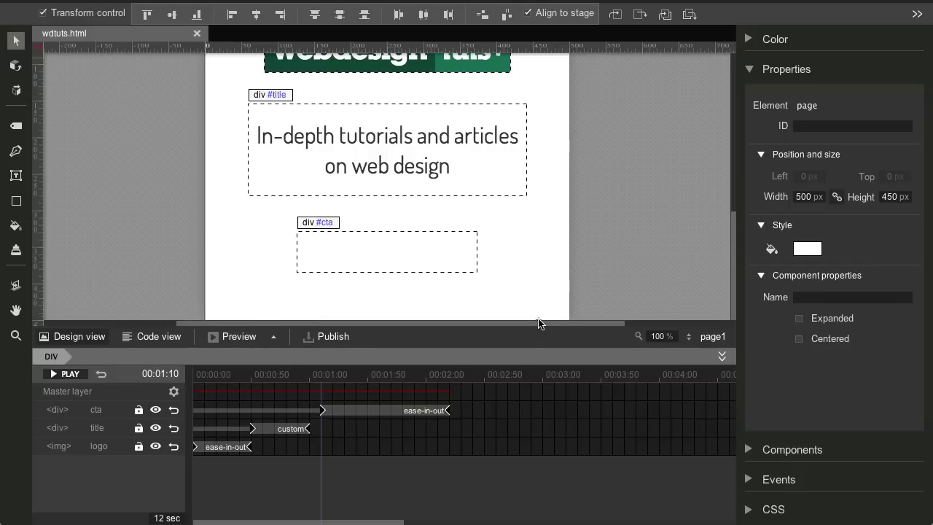
- Drag a Tap Area component from the Components list onto the stage
click(745, 455)
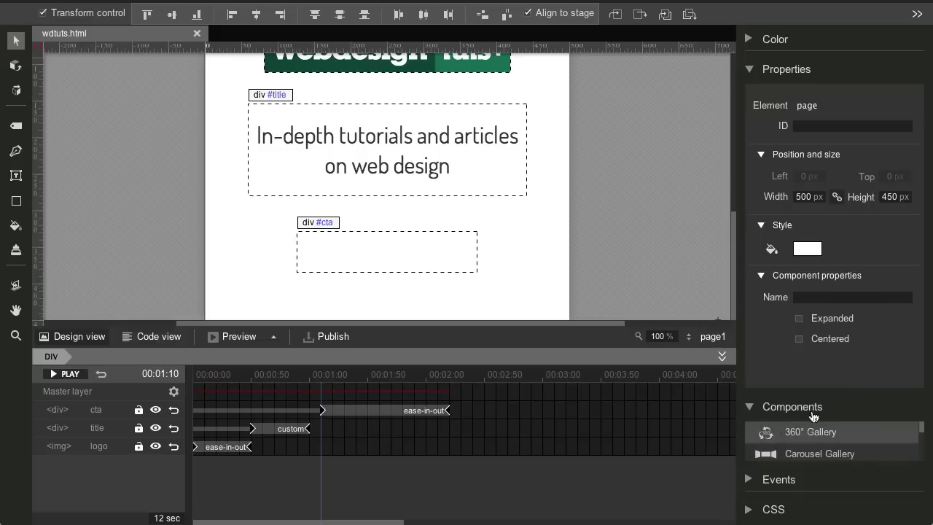
scroll(835, 433, down, 3)
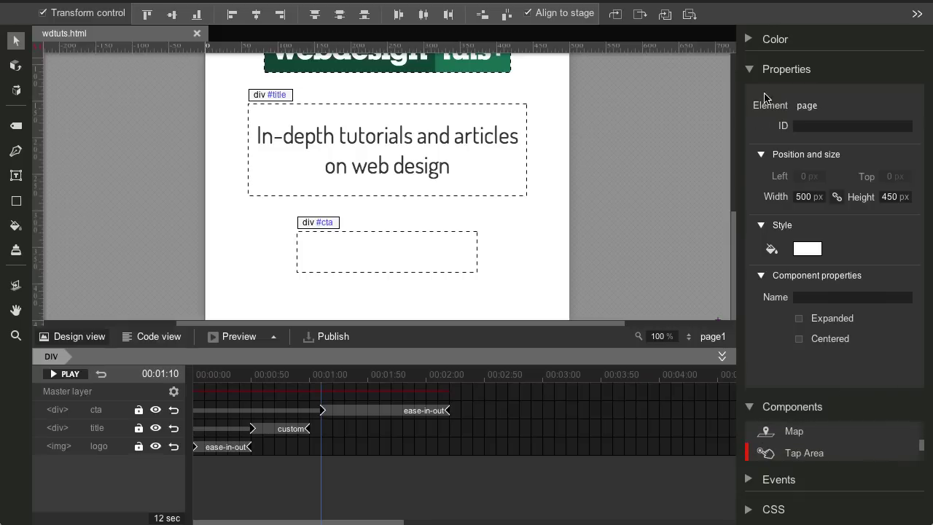
click(754, 71)
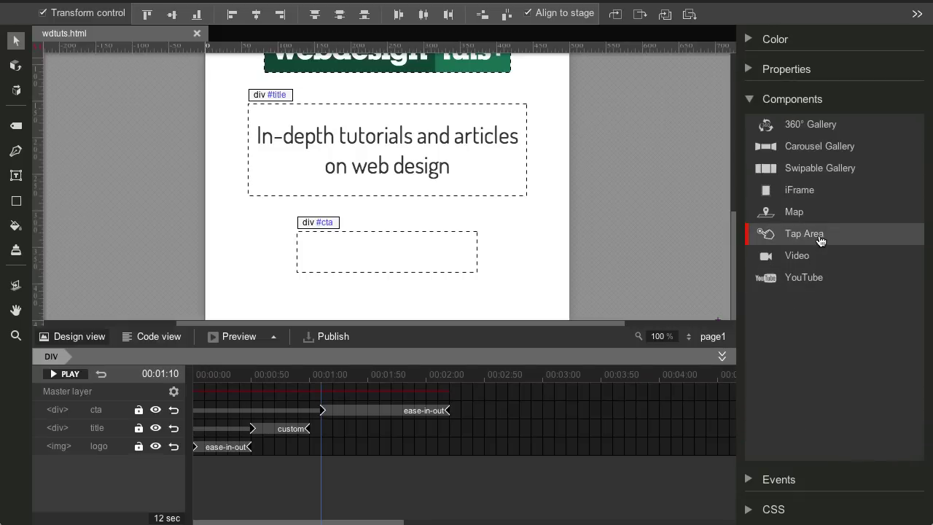
drag(819, 240, 524, 239)
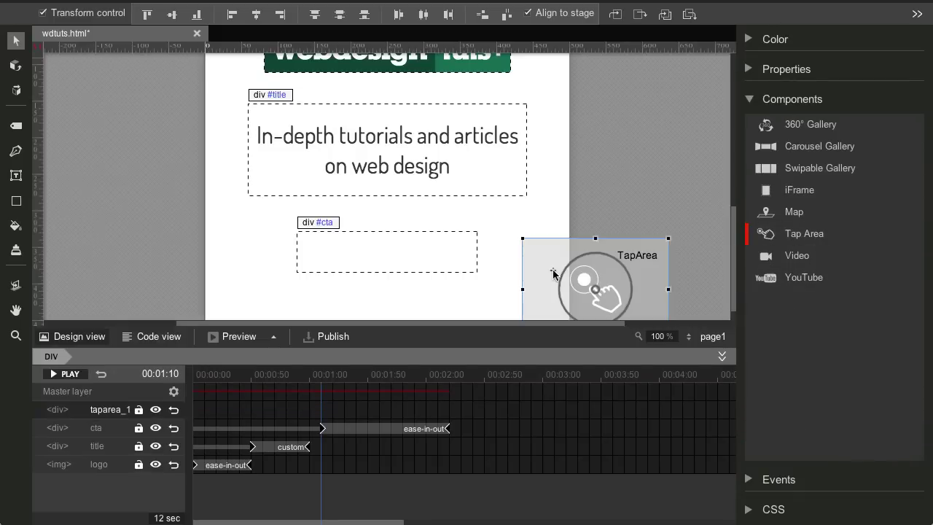
- Move taparea_1 over the cta box and resize it to about 246 × 55 px
scroll(614, 273, down, 1)
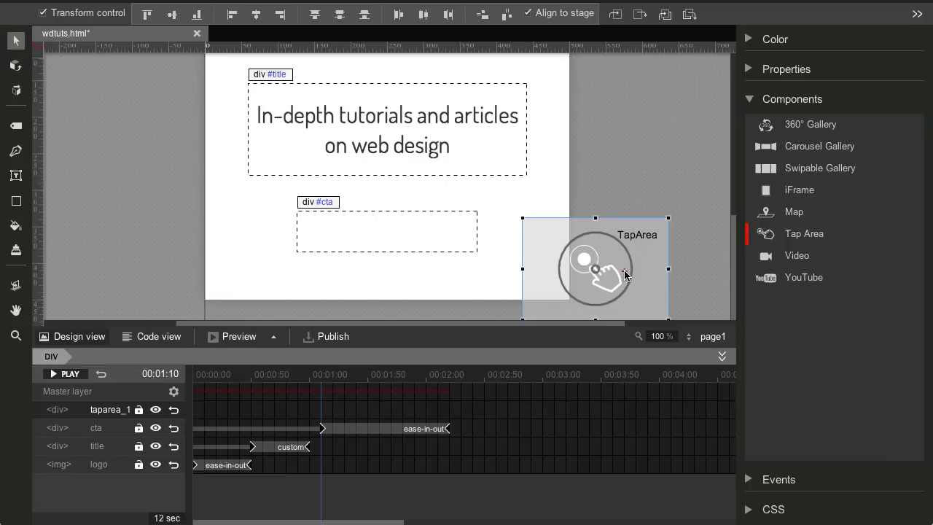
scroll(510, 265, up, 1)
drag(625, 274, 399, 290)
scroll(502, 270, down, 1)
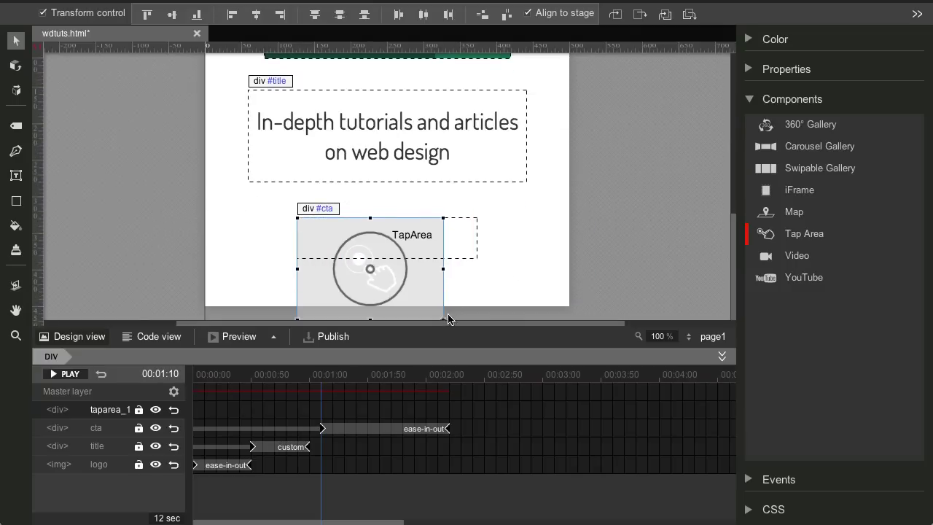
drag(445, 322, 477, 277)
scroll(444, 319, up, 1)
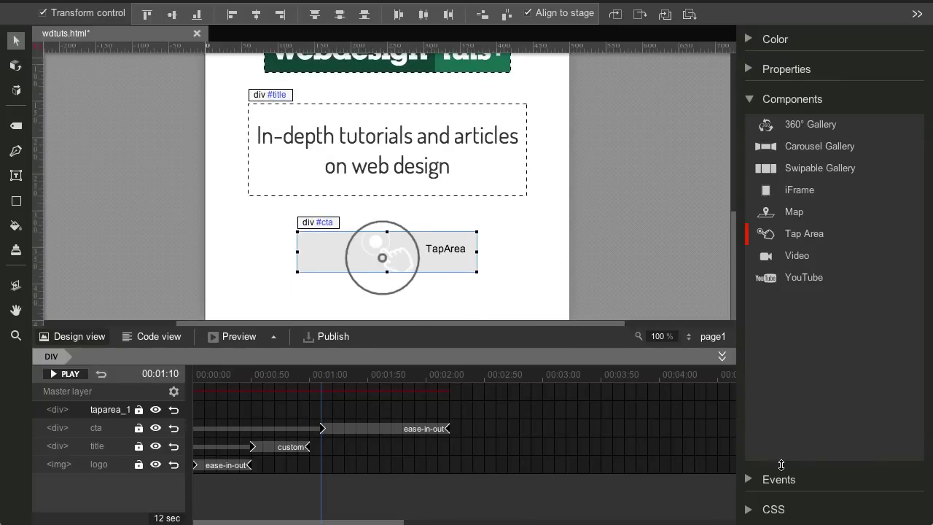
- Start a new event on taparea_1 triggered by Touch/Click
click(753, 102)
click(754, 130)
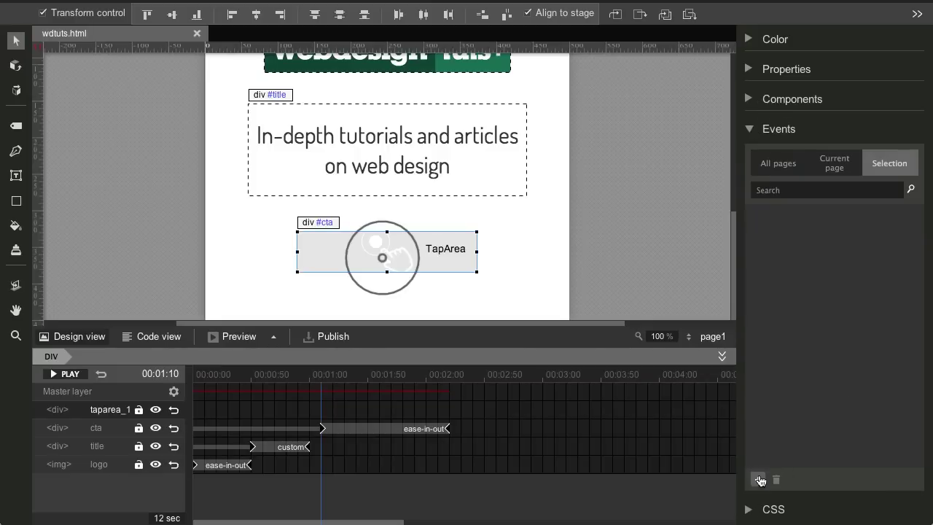
click(758, 479)
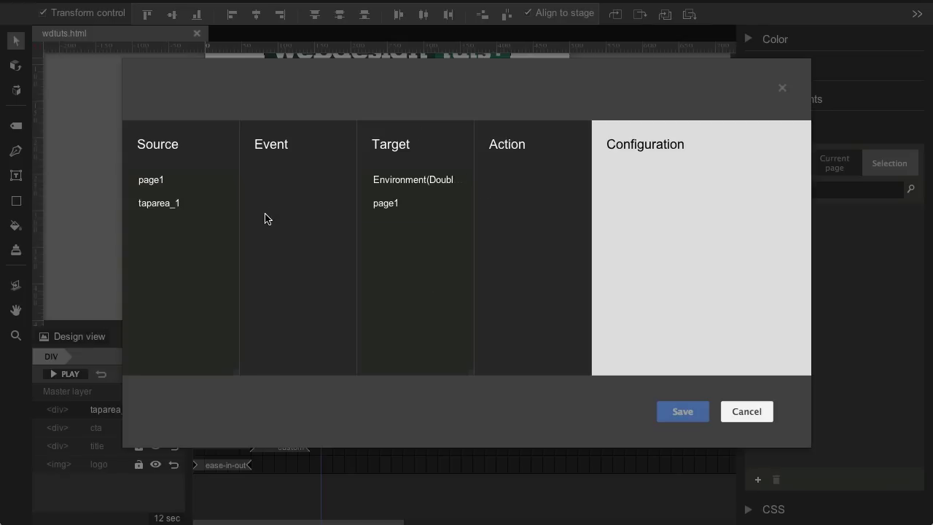
click(168, 211)
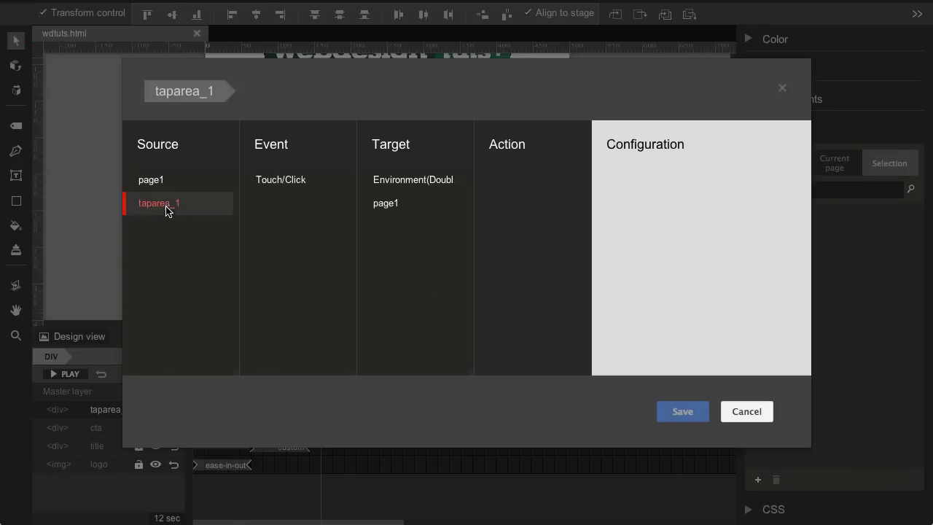
click(266, 182)
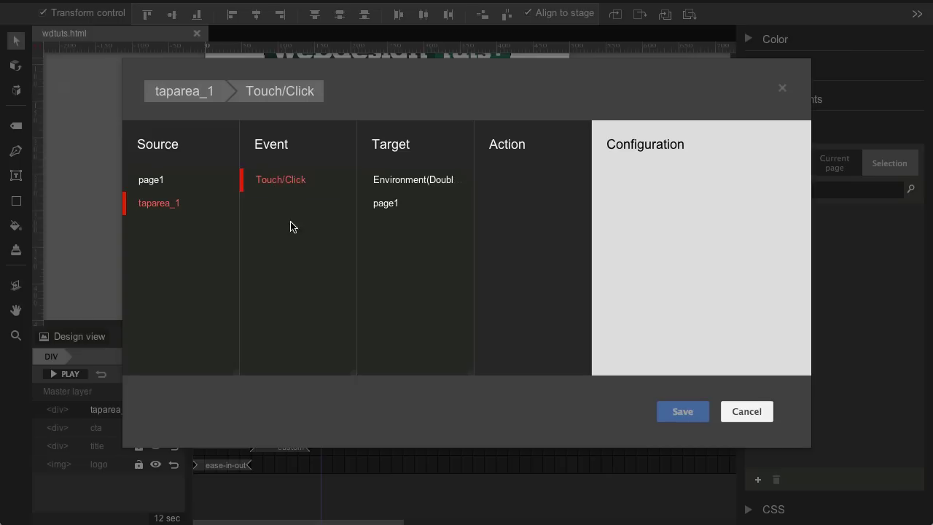
- Set the action to DoubleClickStudio Exit, Metrics ID 'Exit Ad', with the webdesign.tutsplus.com URL
click(418, 186)
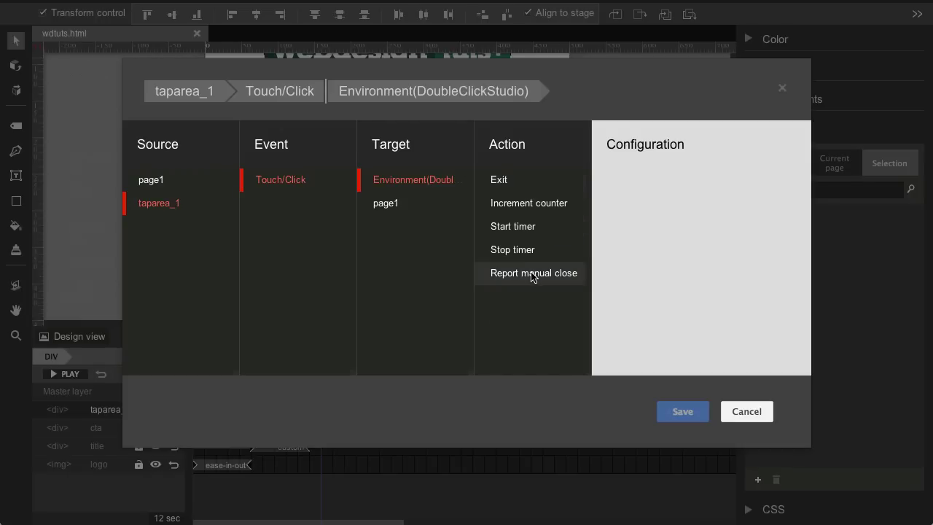
click(516, 185)
click(740, 182)
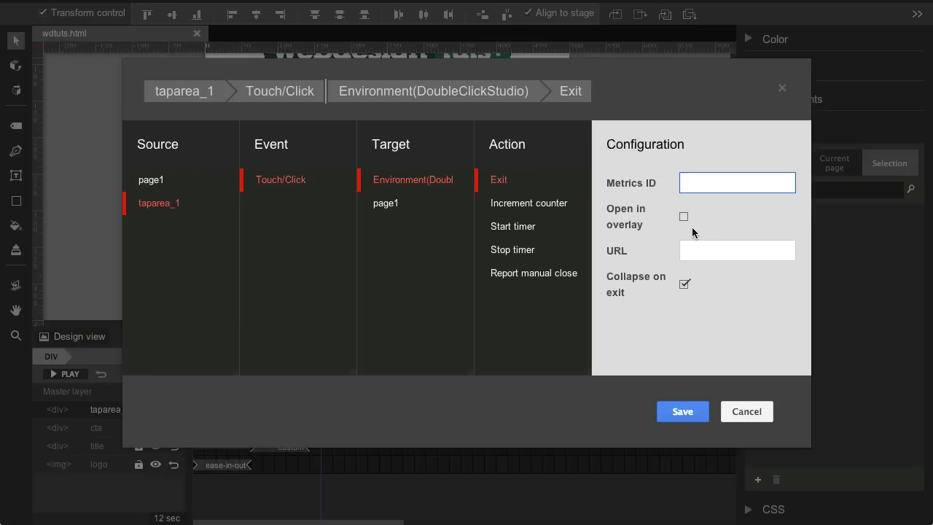
text(Exit Ad)
key(Tab)
key(Tab)
key(super+Tab)
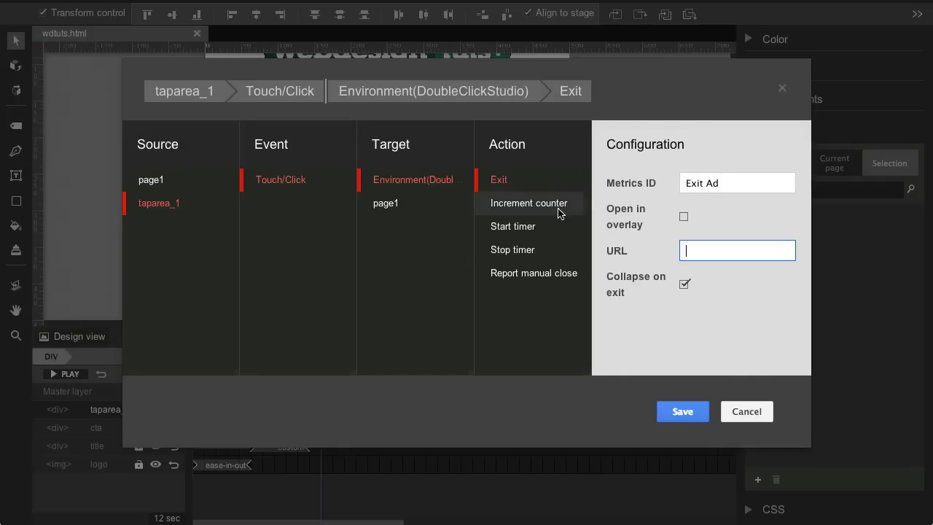
key(super+v)
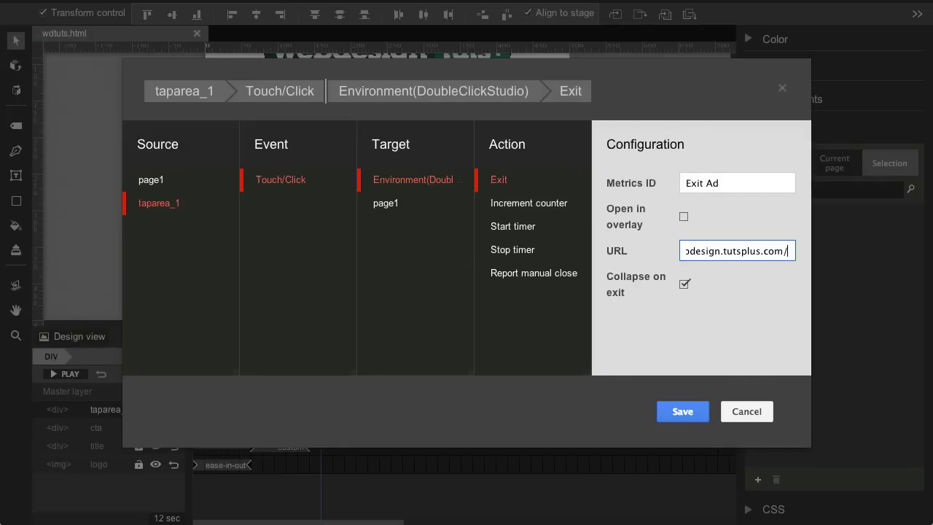
- Save the exit event and check in Chrome that the CTA opens webdesign.tutsplus.com
click(686, 413)
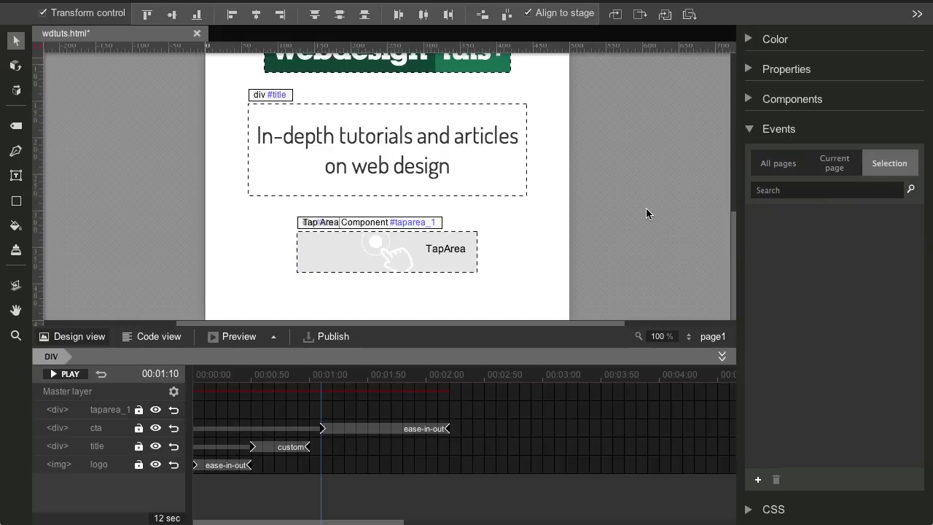
click(233, 336)
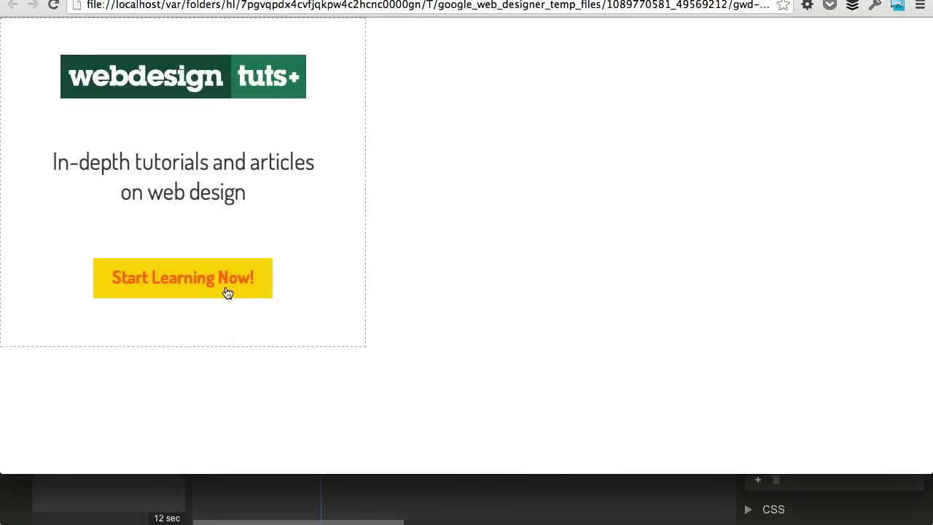
click(226, 286)
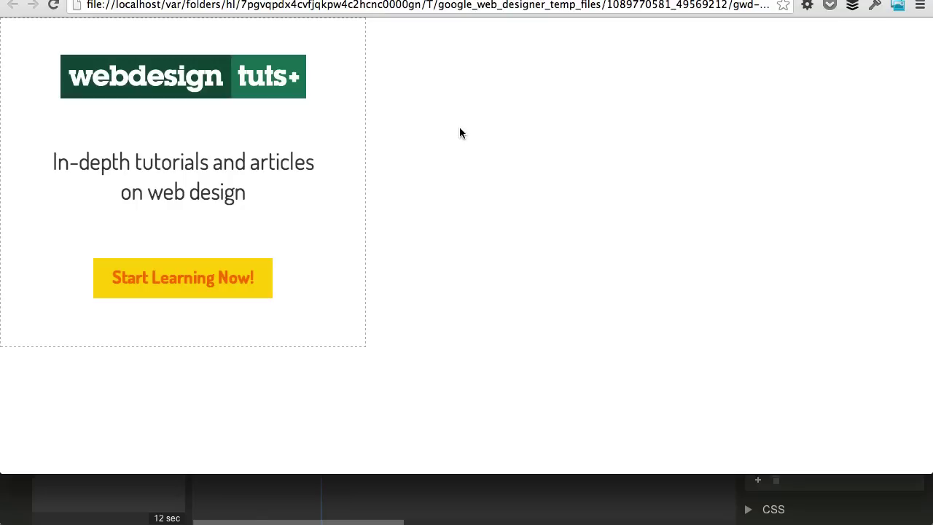
key(super+Tab)
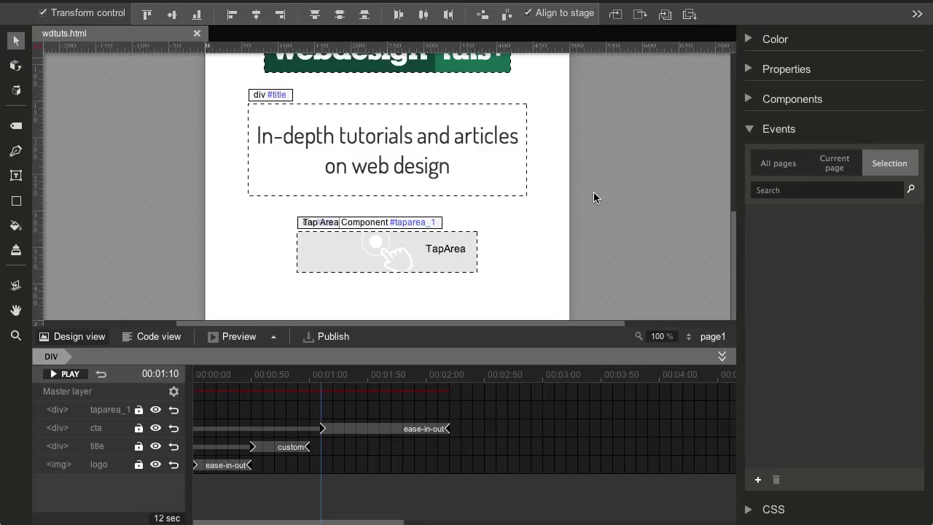
- Add the text 'Click here to open window' below the tap area, centred horizontally
click(16, 175)
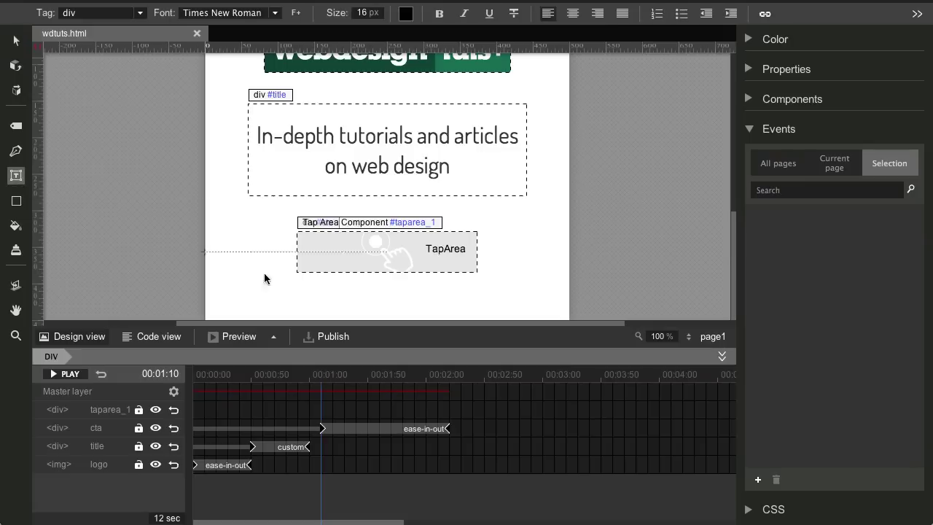
click(365, 298)
text(C)
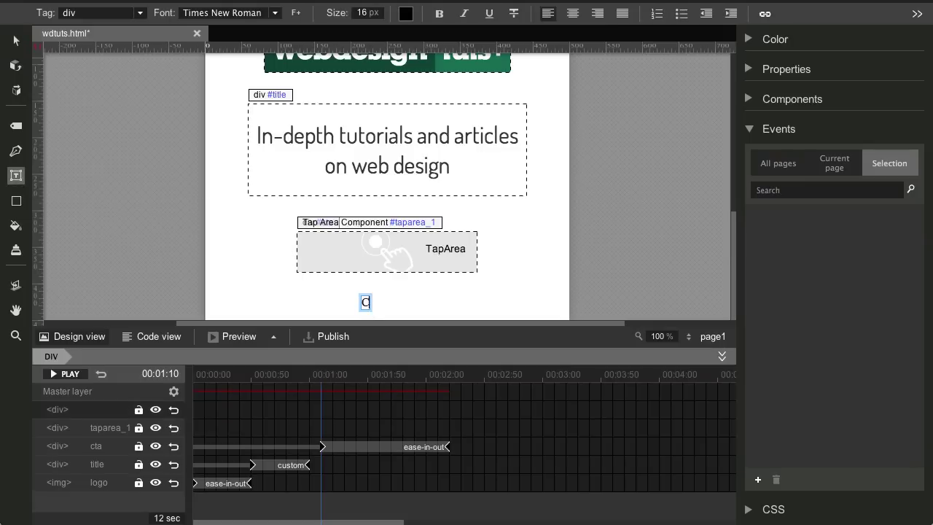
text(lick here)
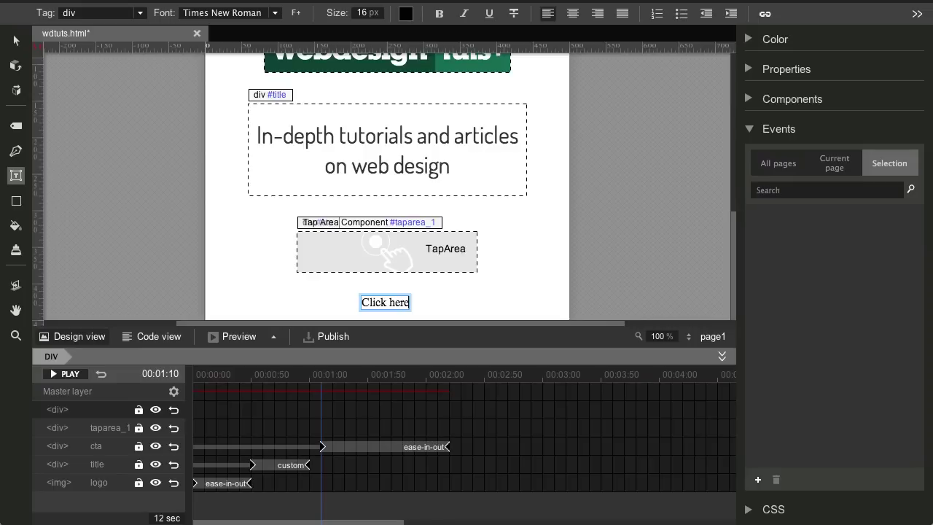
text( to open window)
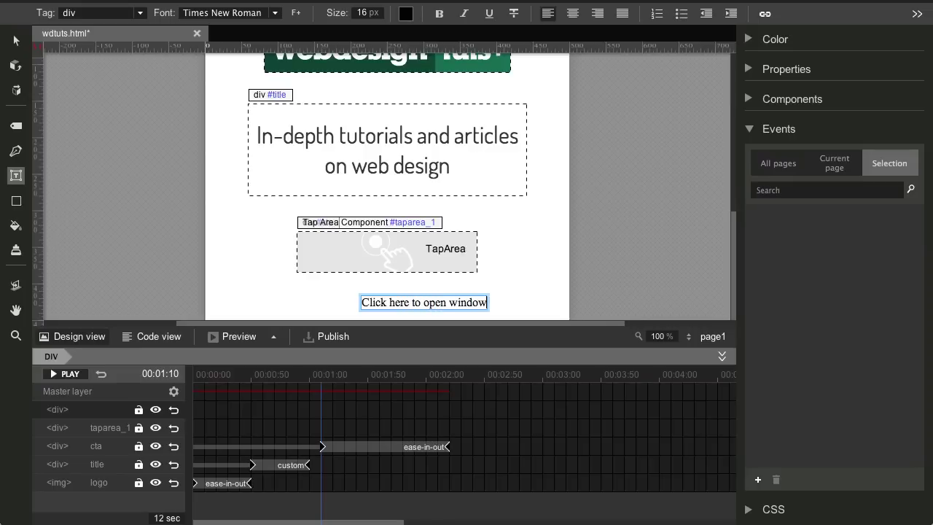
key(Return)
key(BackSpace)
click(16, 40)
drag(484, 299, 442, 294)
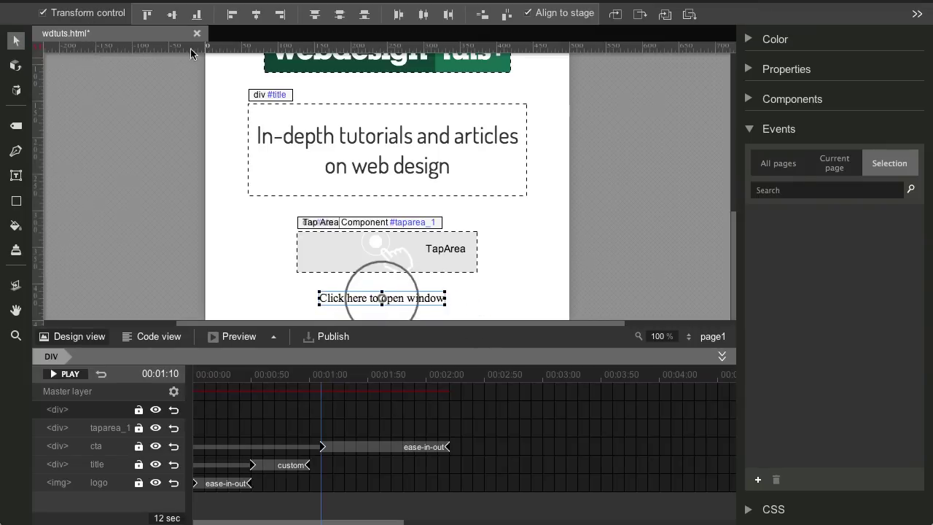
click(256, 14)
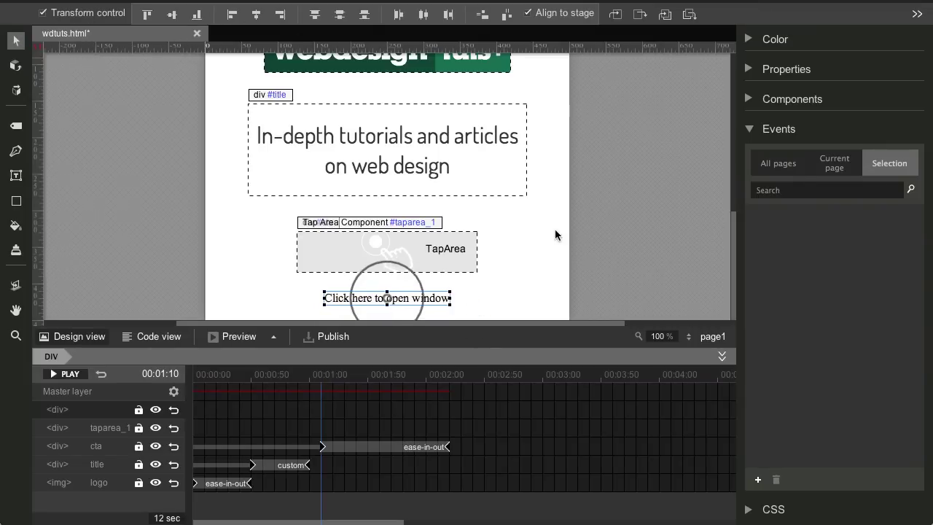
click(16, 175)
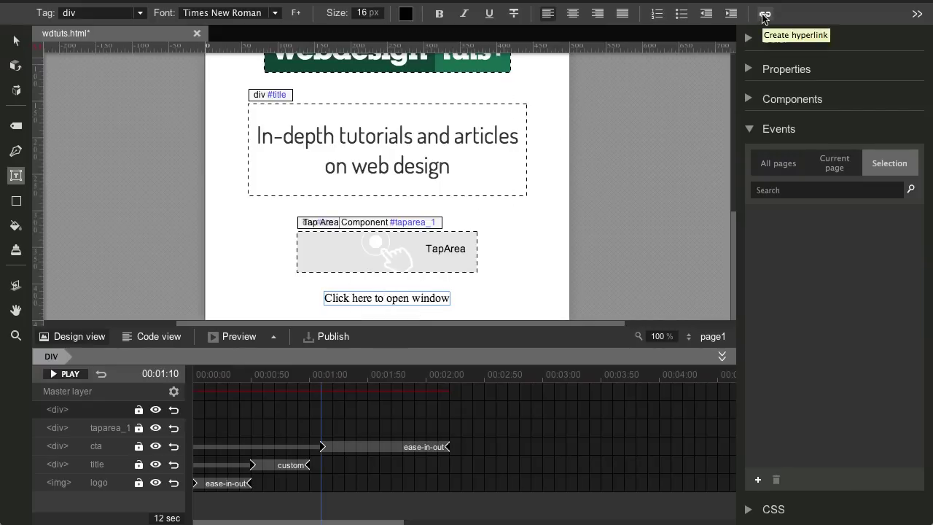
click(764, 14)
text(http://webdesign.tutsplus.com/)
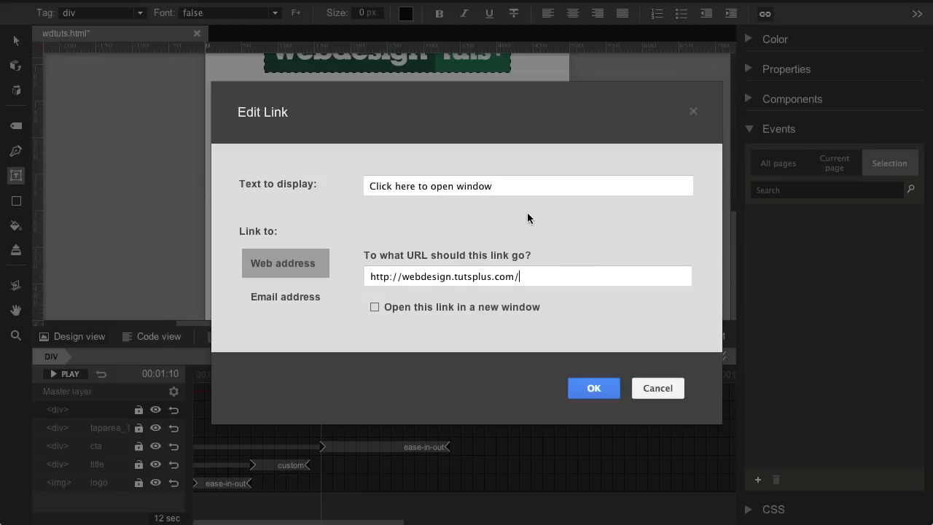
click(452, 307)
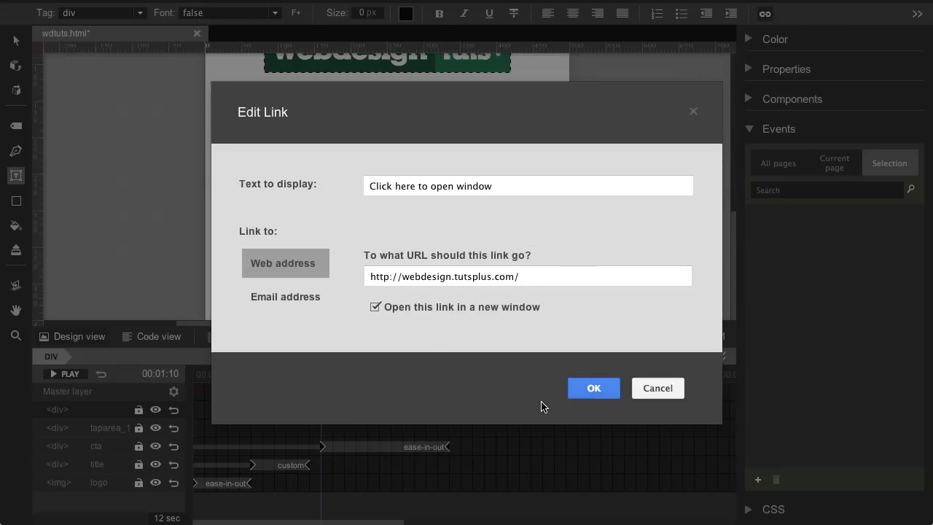
click(593, 389)
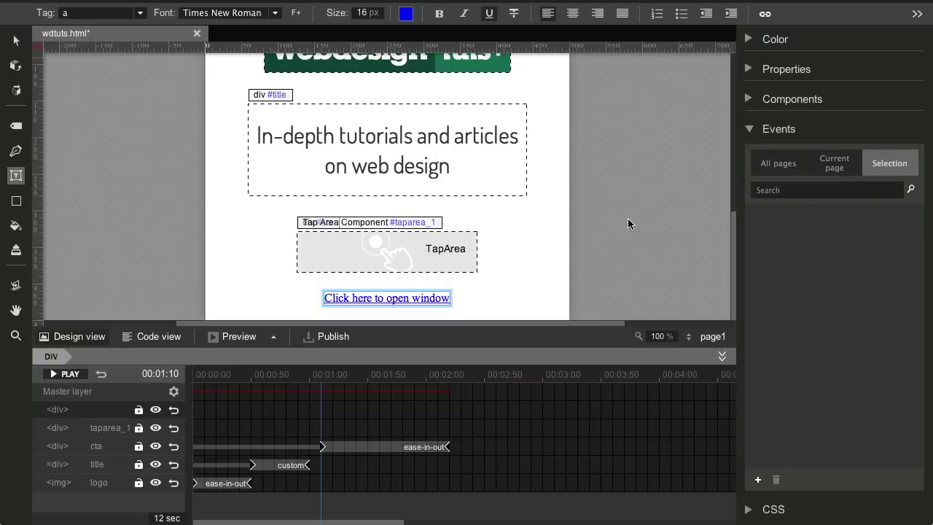
click(234, 336)
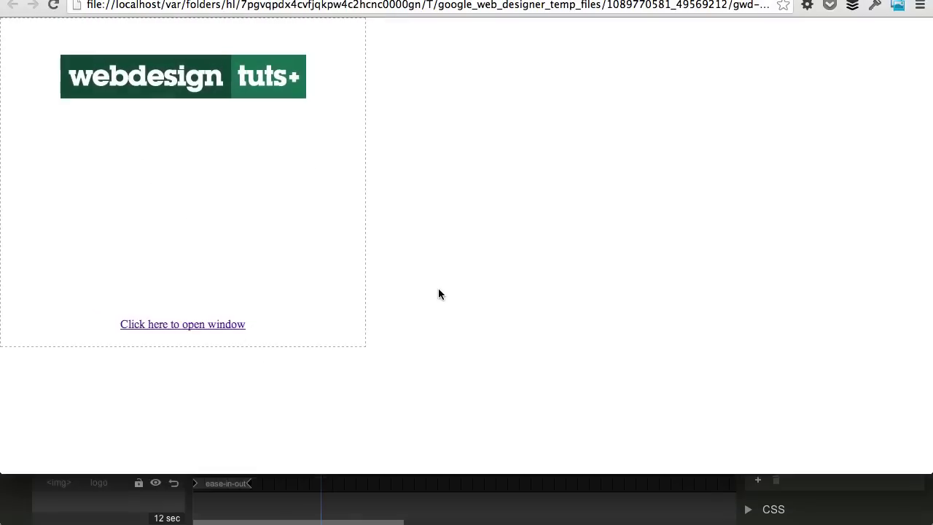
click(195, 326)
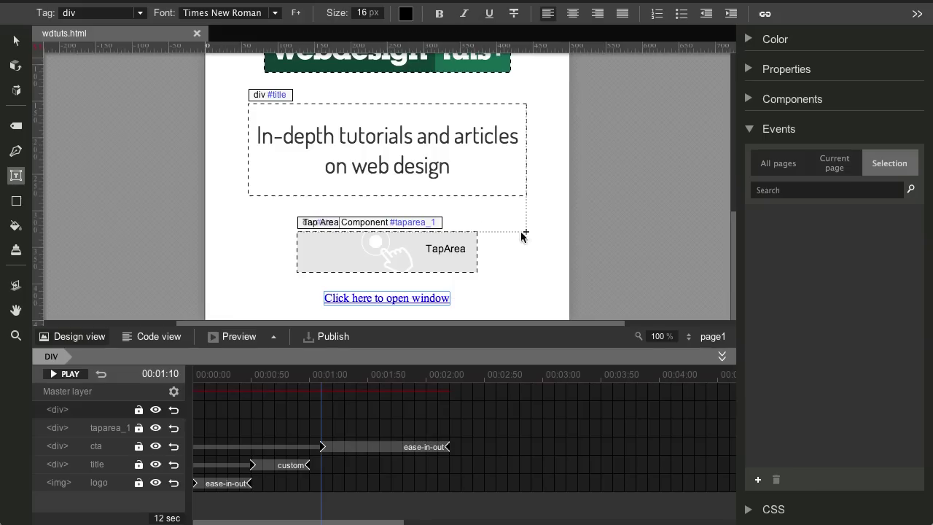
- Switch to Code view and inspect the style tag and the logo's position rule
click(146, 339)
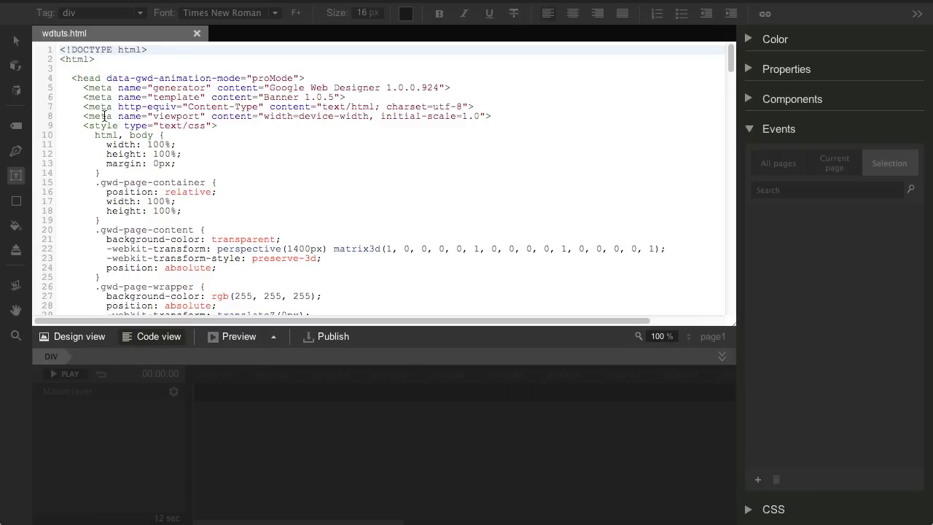
drag(94, 126, 214, 127)
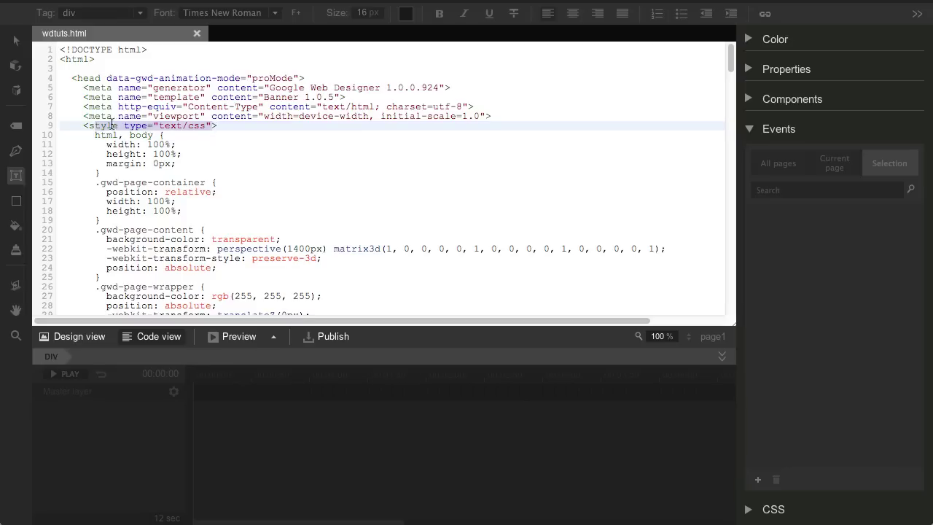
scroll(184, 160, down, 9)
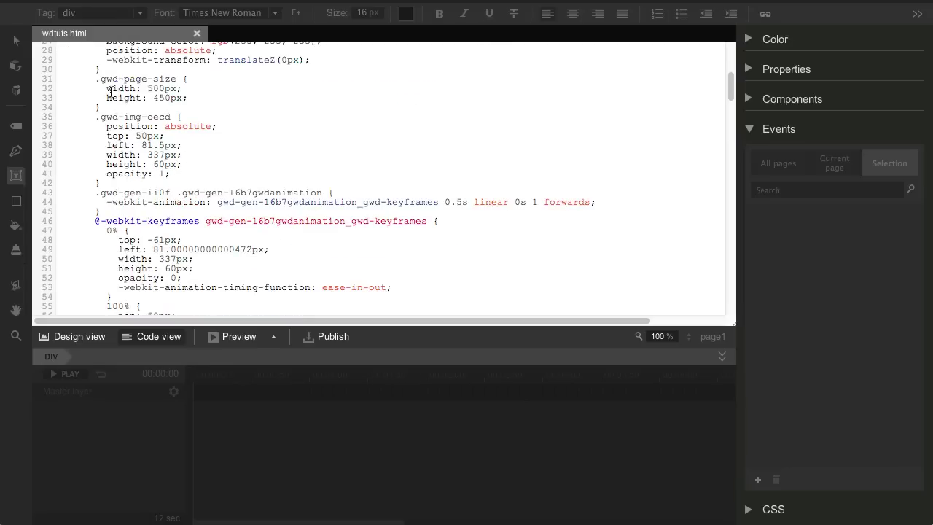
scroll(218, 159, up, 1)
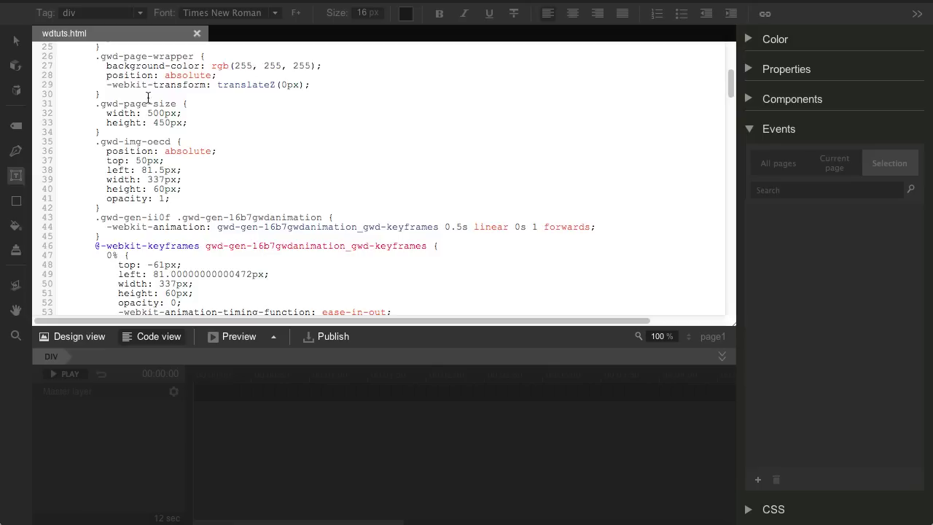
triple_click(111, 152)
scroll(203, 210, down, 4)
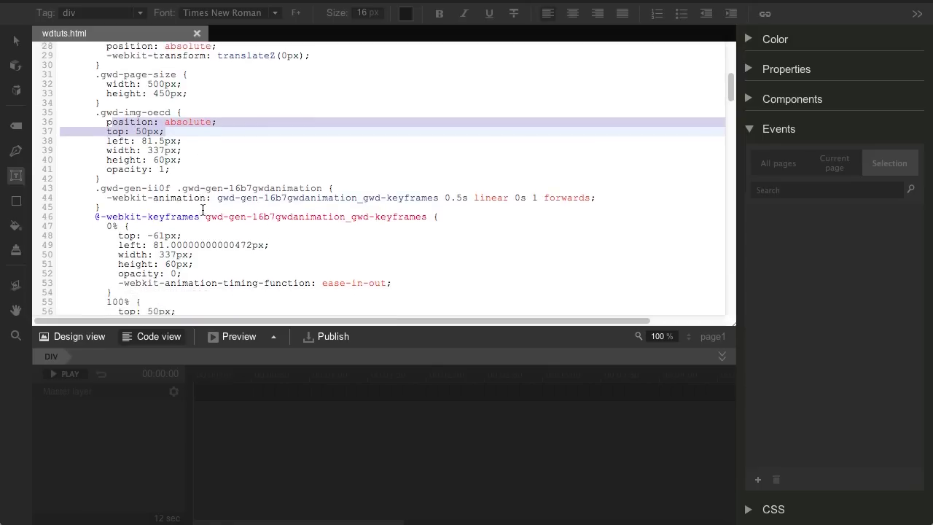
scroll(237, 201, down, 15)
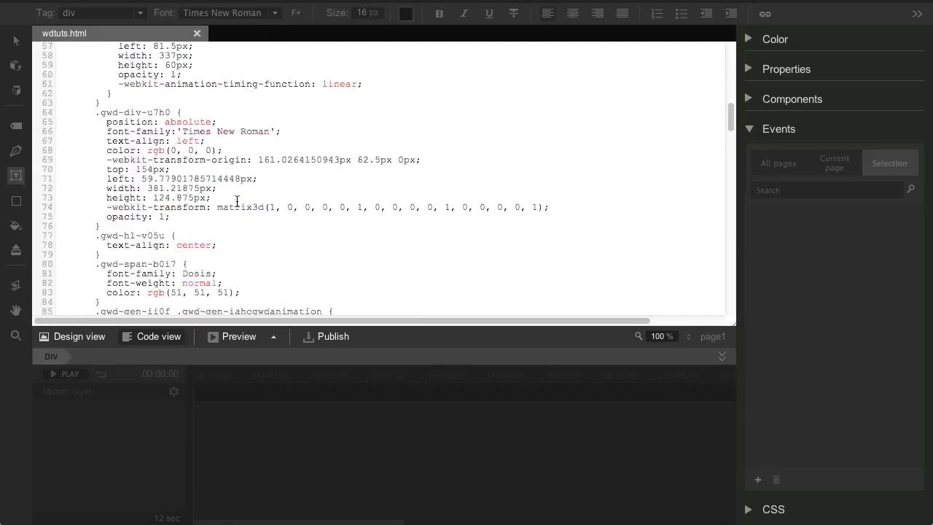
scroll(241, 180, down, 2)
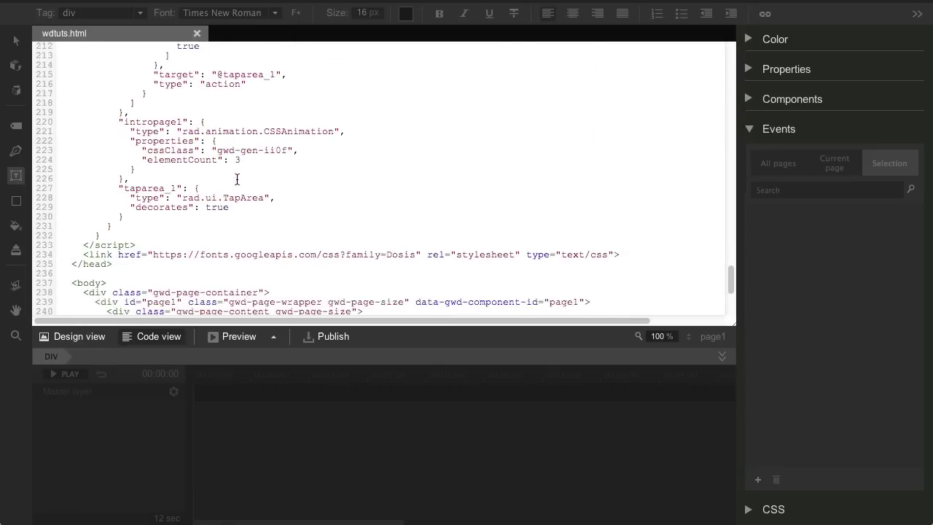
- Inspect the body and page container markup around lines 238 to 255
drag(84, 243, 424, 243)
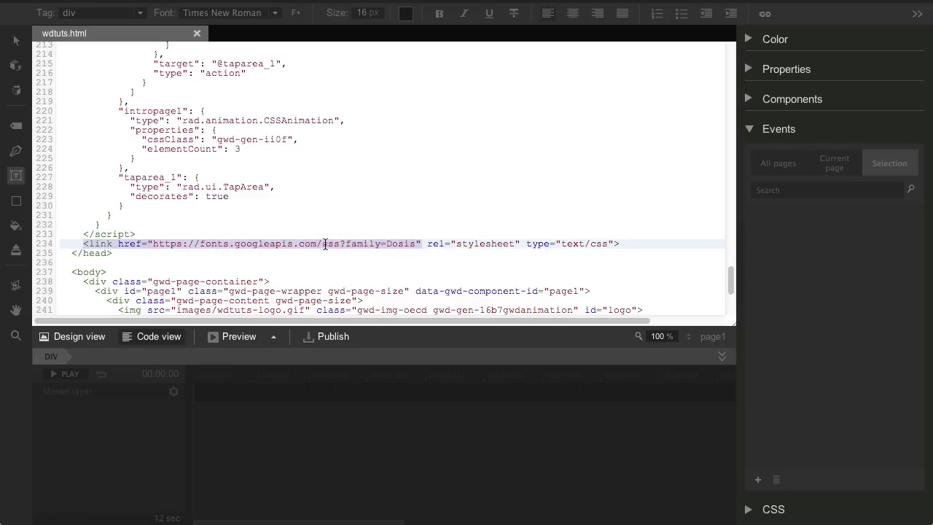
scroll(325, 245, down, 6)
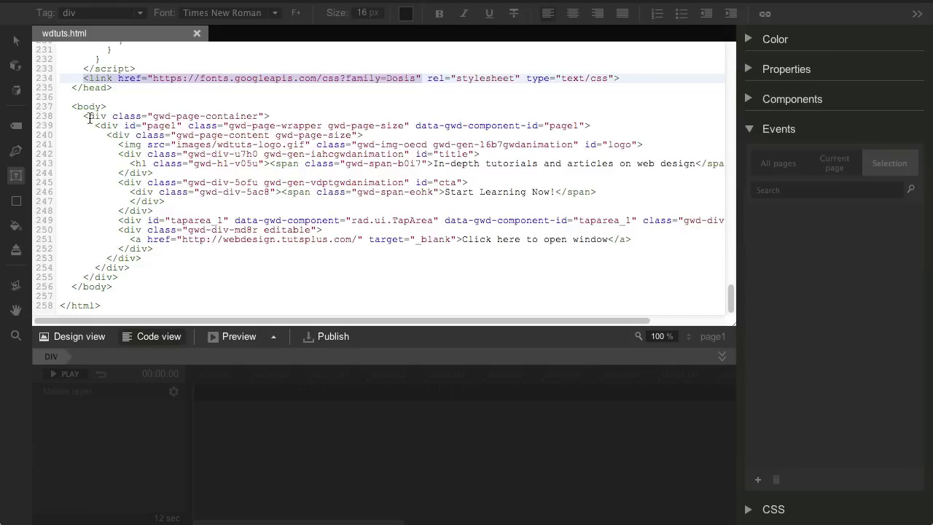
drag(82, 116, 164, 277)
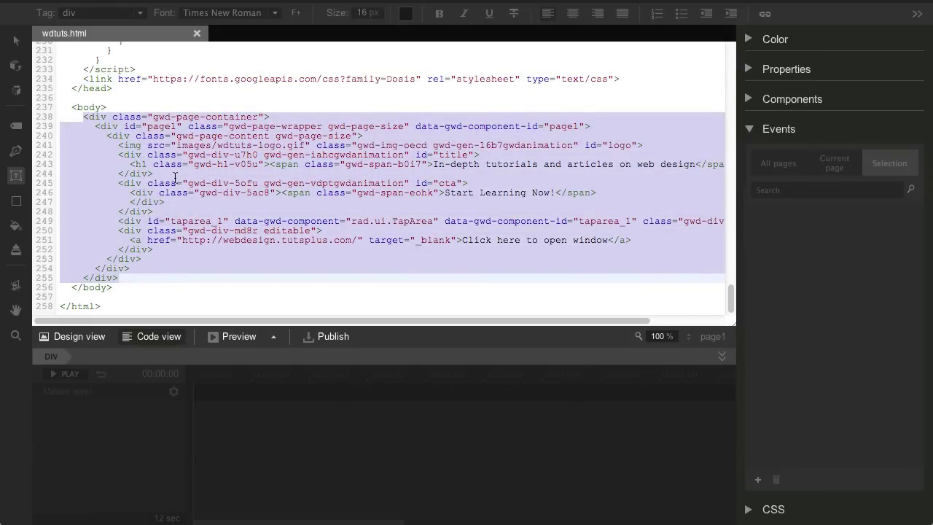
click(237, 214)
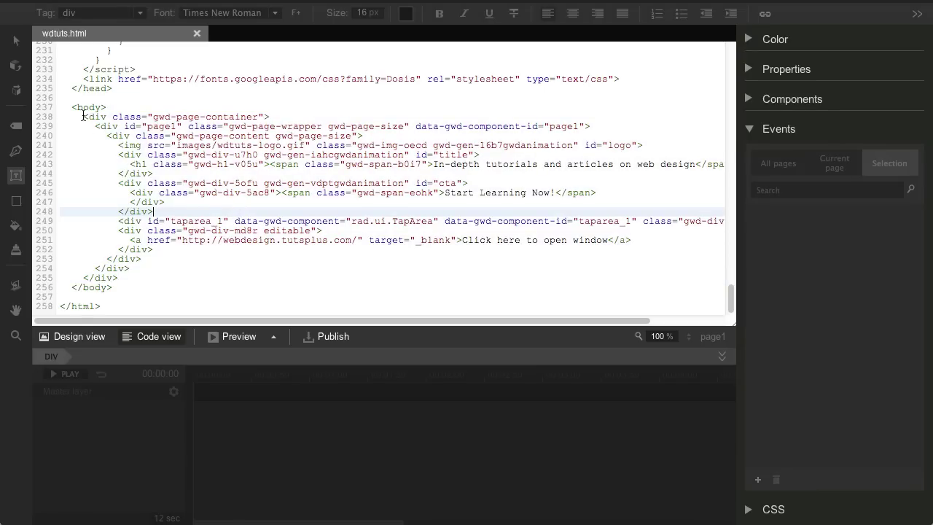
drag(83, 117, 155, 270)
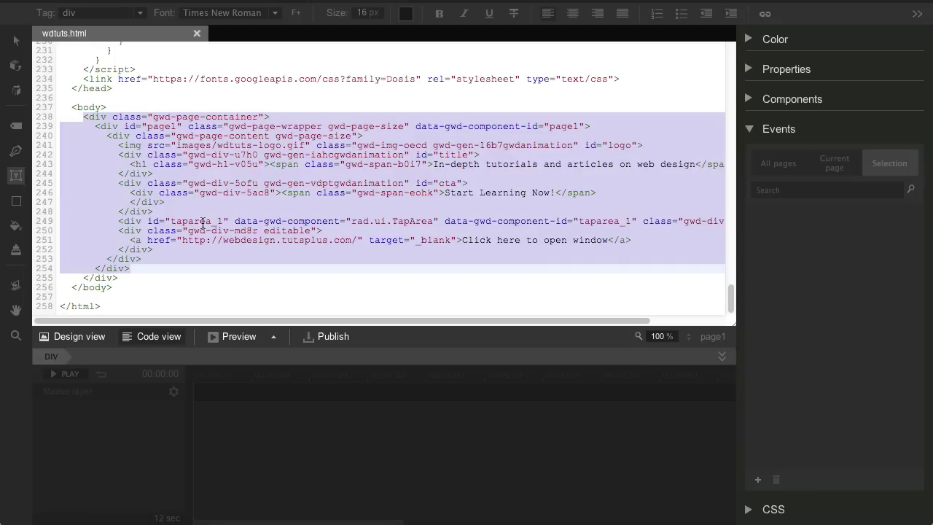
click(264, 183)
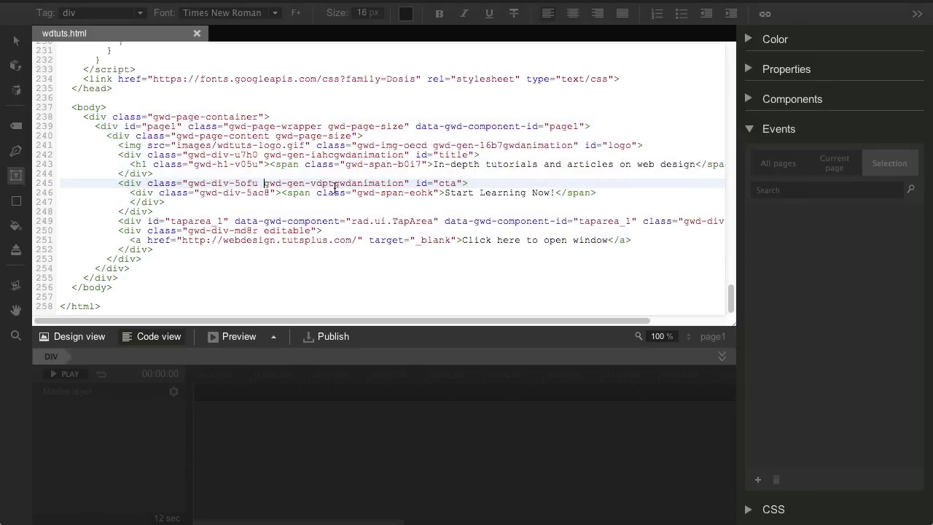
click(400, 183)
- Publish the banner as wdtuts with Create Zip, Minify and Polite Loading enabled
click(333, 341)
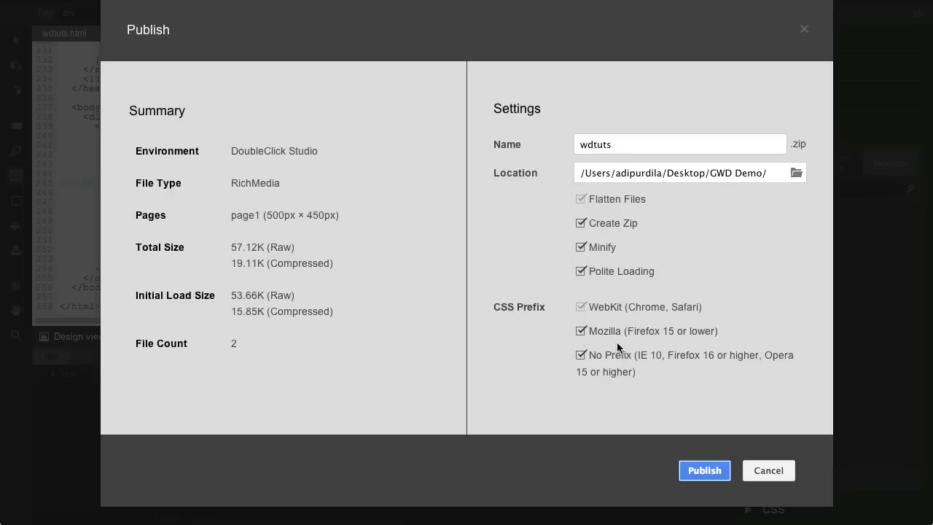
click(703, 471)
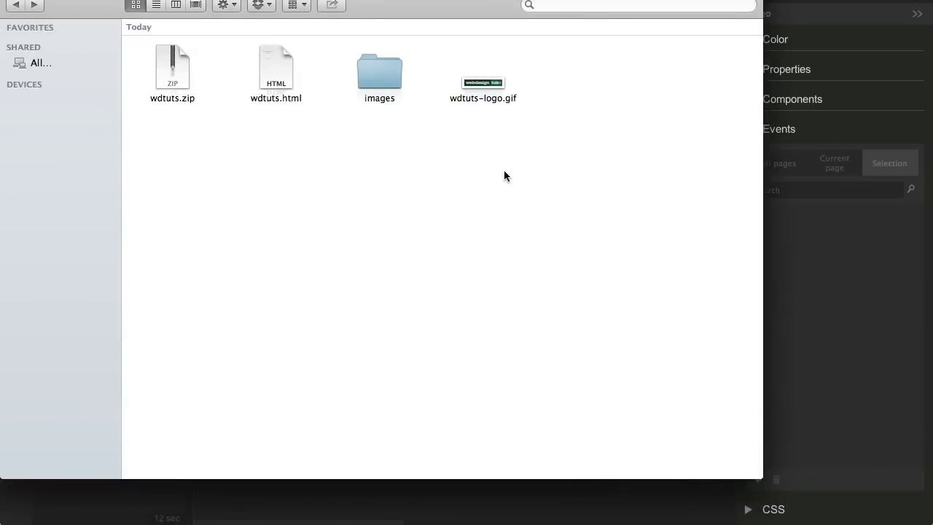
- Unzip wdtuts.zip, open the wdtuts folder, preview 0-wdtuts-logo.gif and select index.html
click(173, 75)
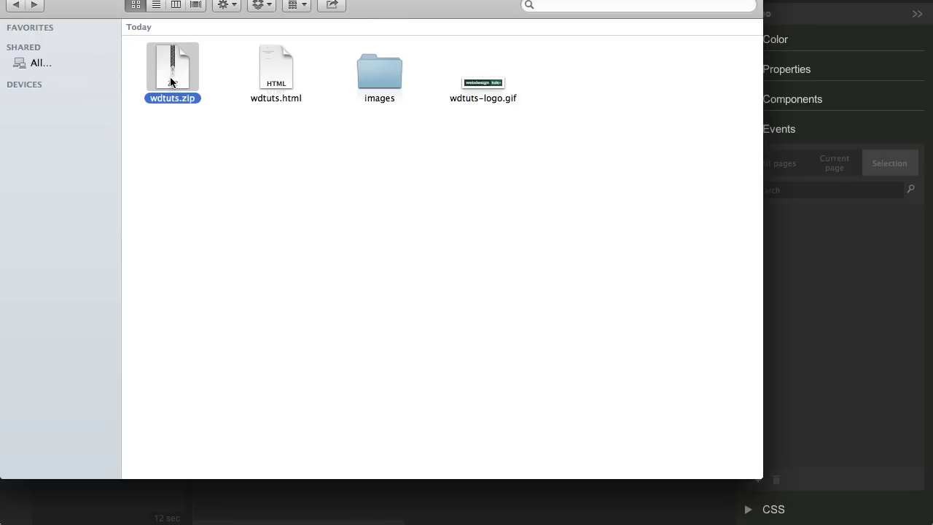
double_click(170, 76)
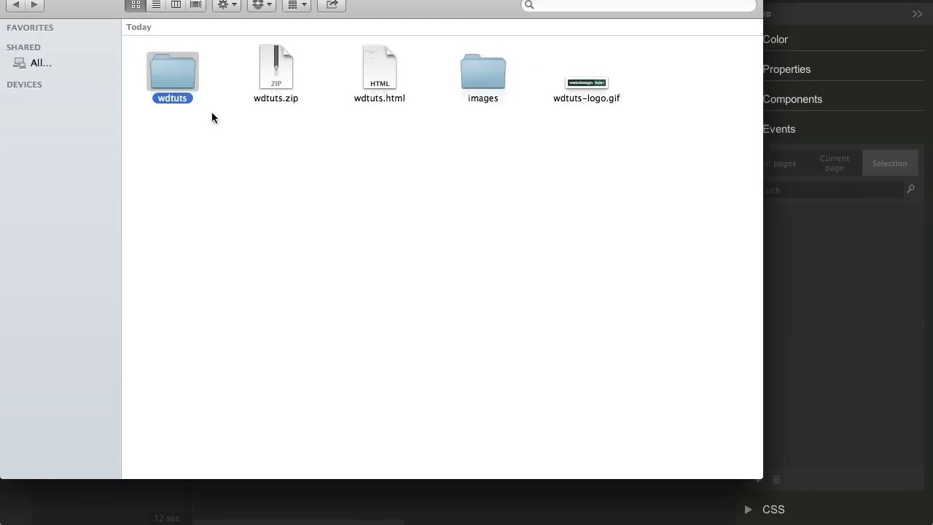
double_click(182, 79)
click(174, 54)
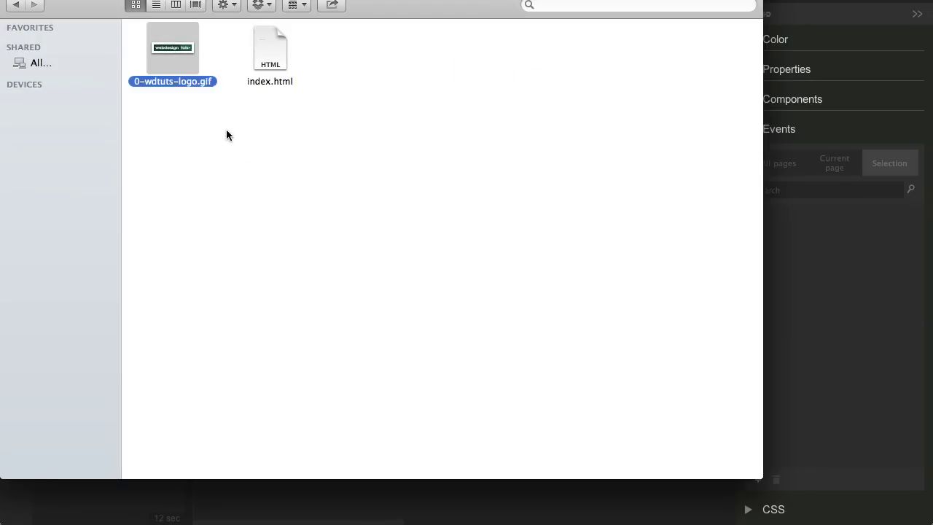
key(space)
key(space)
click(274, 58)
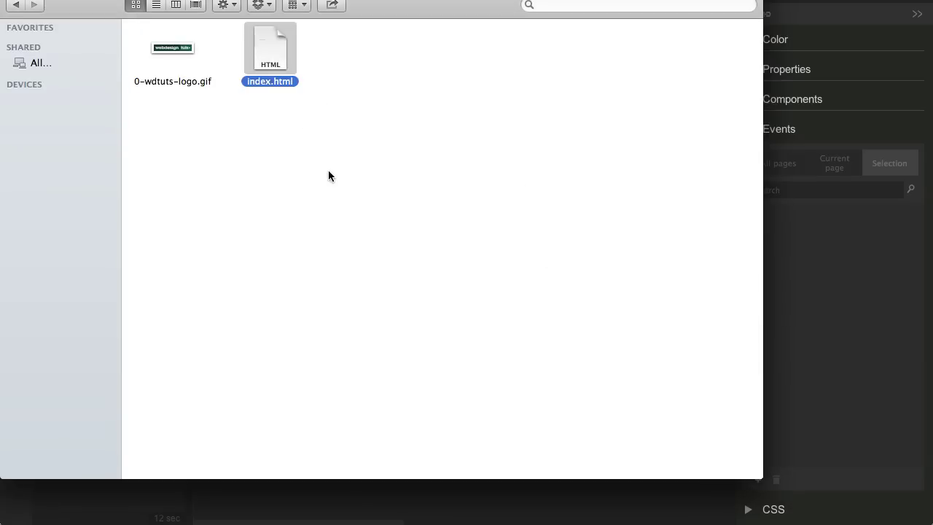